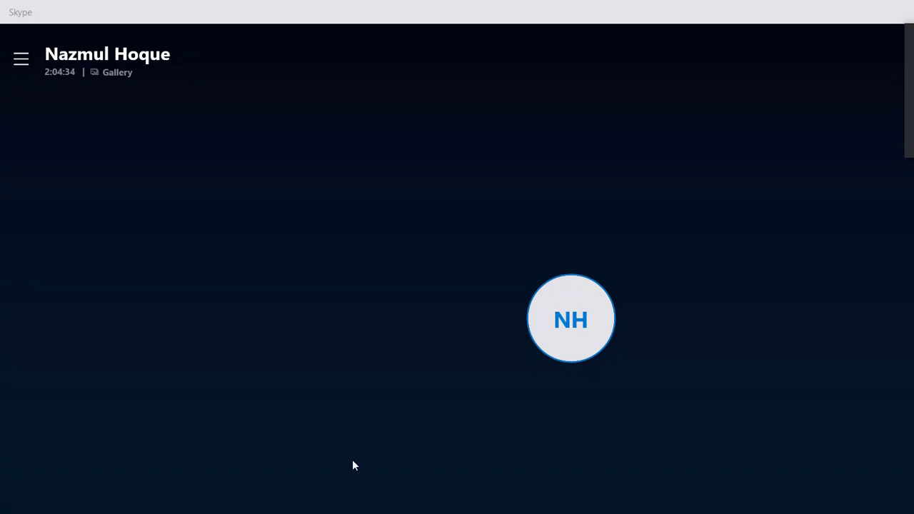
Bring the 3rd Class Explorer window forward and browse the 4th, 3rd and 5th Class folders.
mouse_move(339, 507)
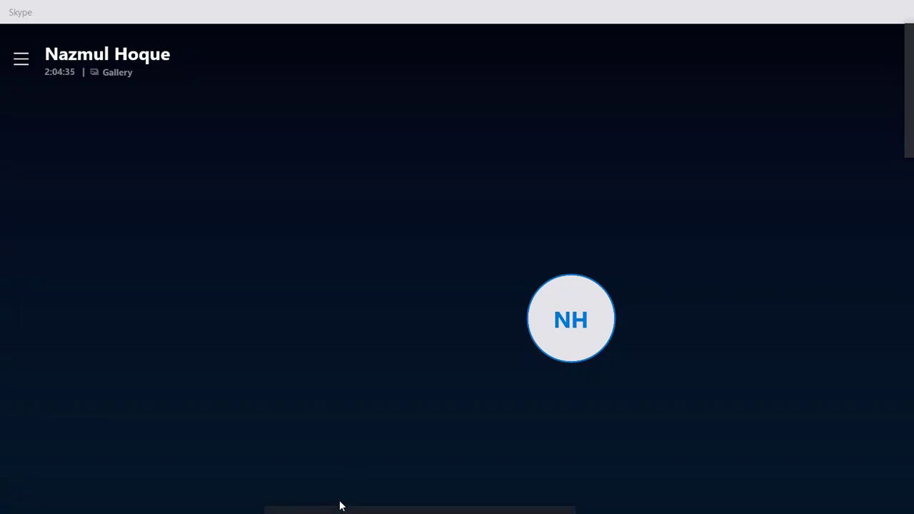
left_click(298, 441)
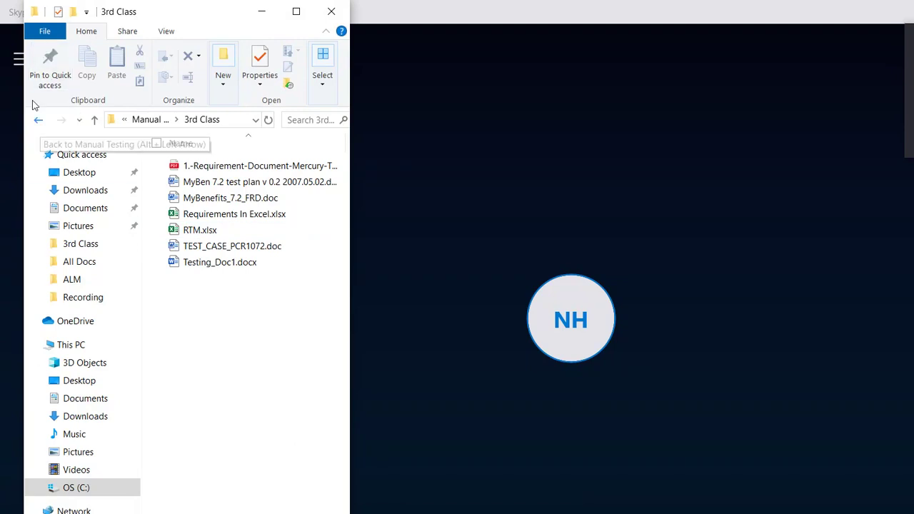
left_click(36, 109)
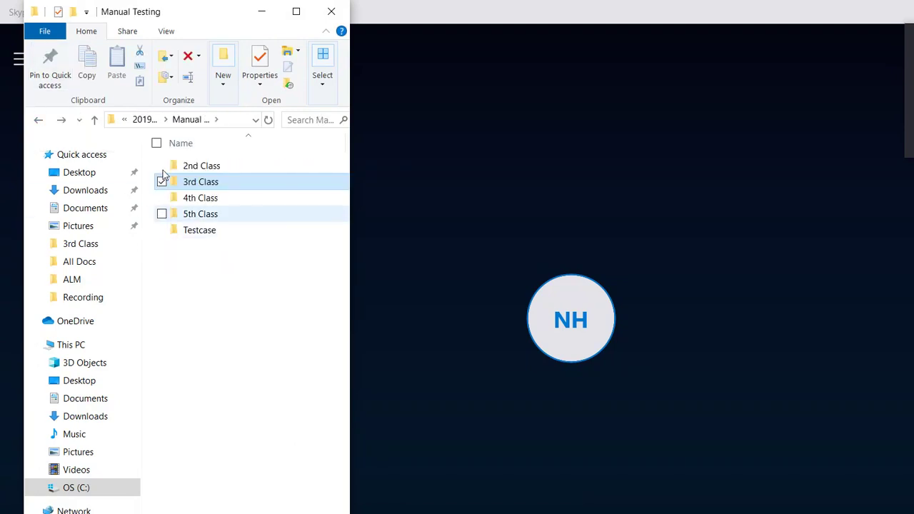
key("Down")
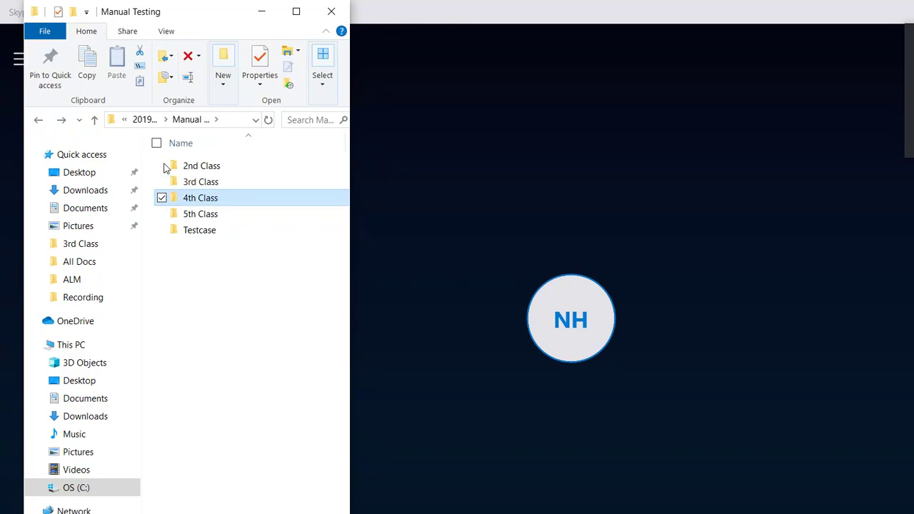
key("Return")
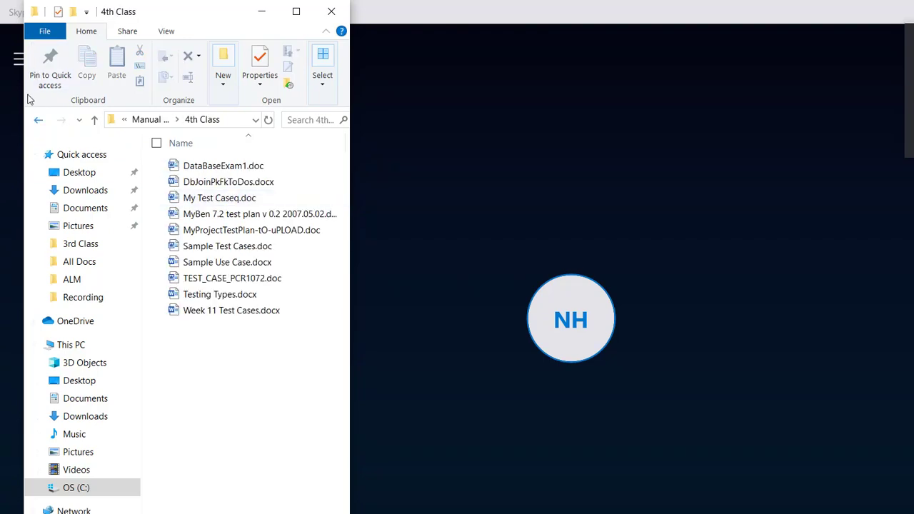
left_click(39, 119)
key("Up")
key("Return")
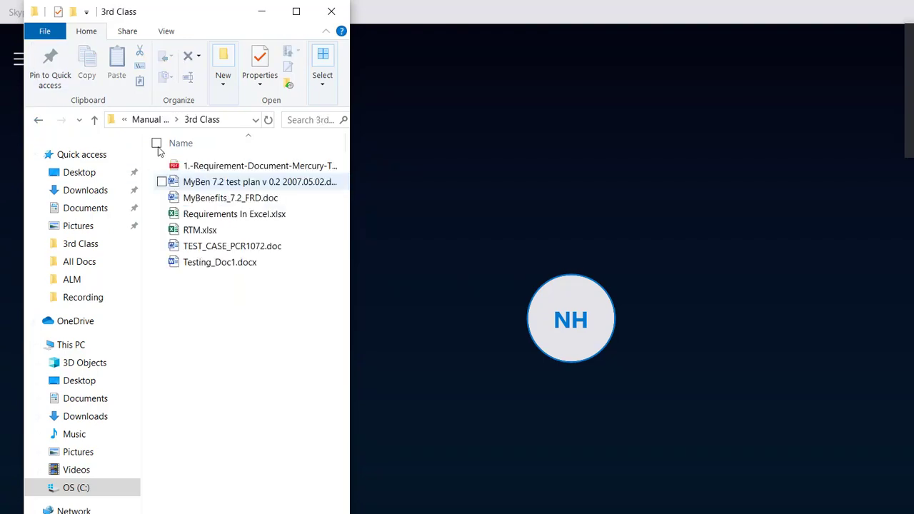
left_click(39, 120)
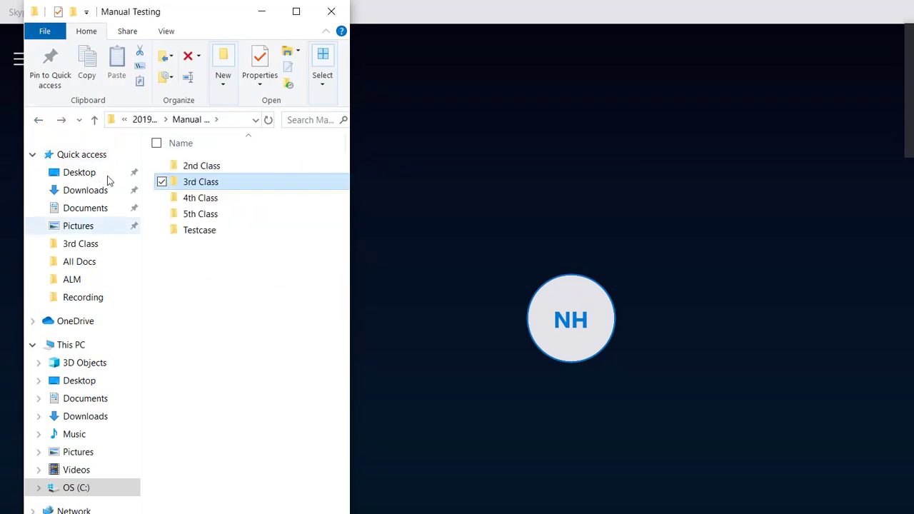
double_click(191, 215)
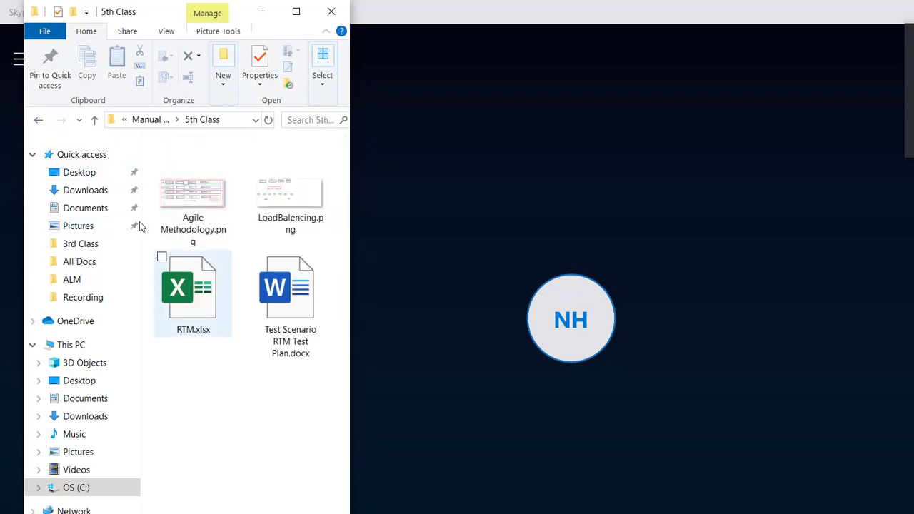
Leave the class folders, go up to 2019-10 and open the ALM folder.
key("alt+Left")
left_click(39, 120)
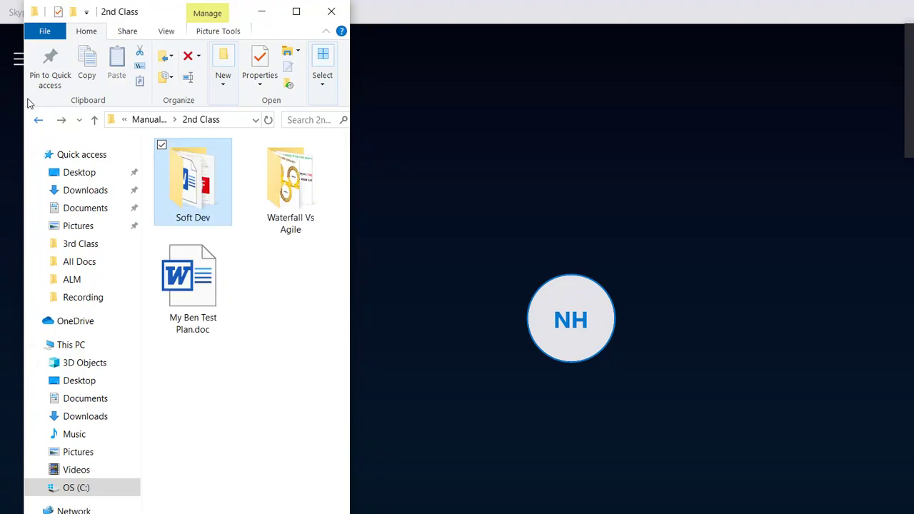
left_click(39, 120)
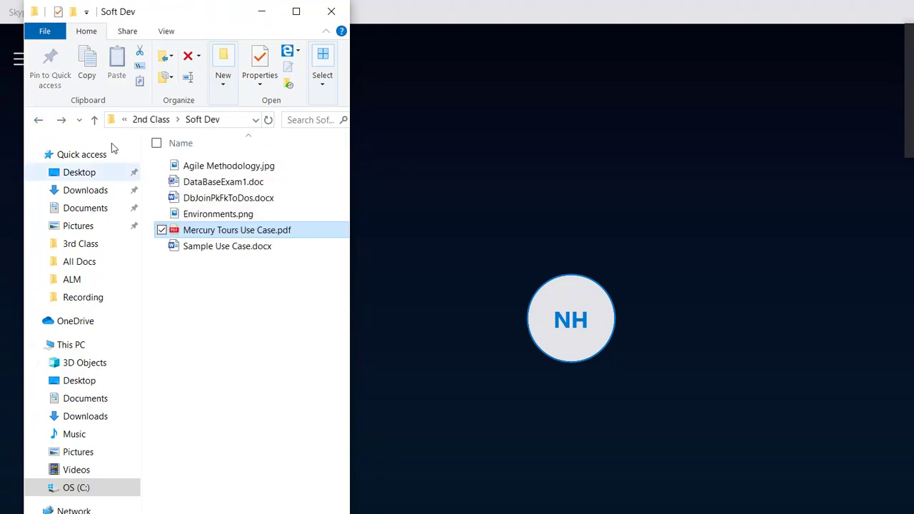
key("alt+Left")
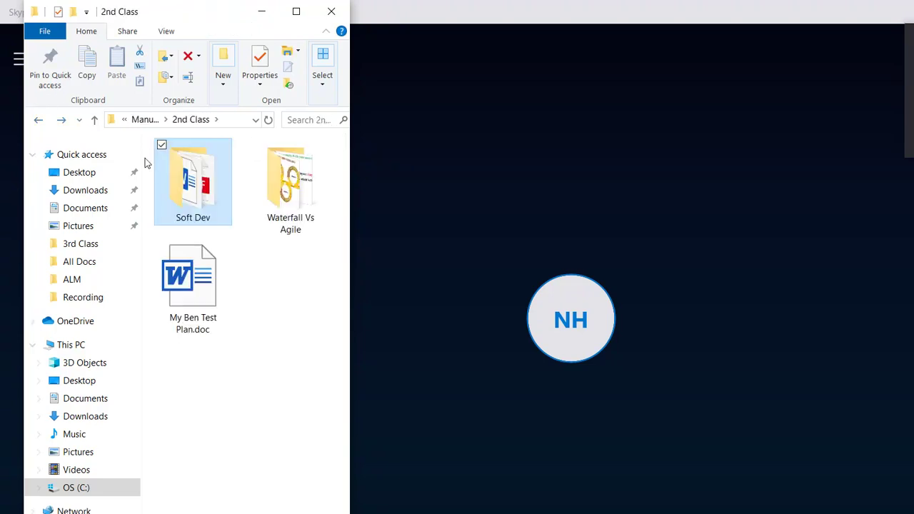
key("alt+Up")
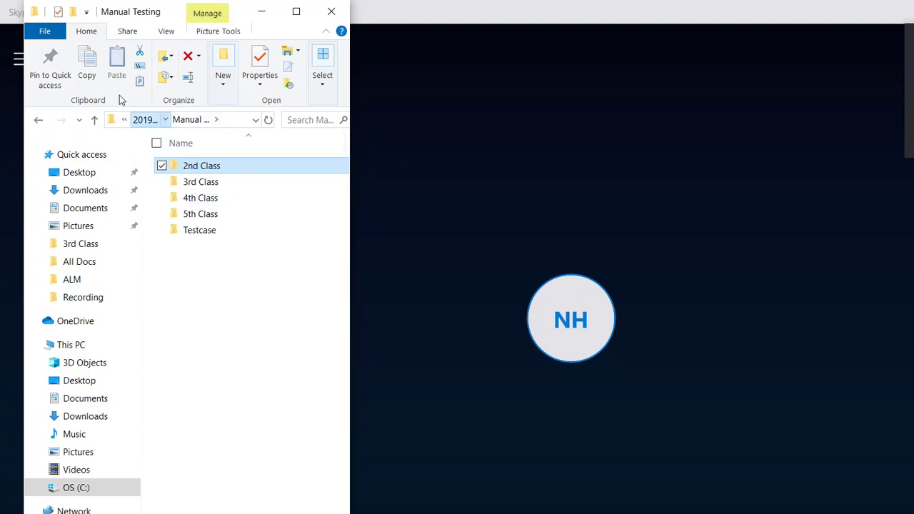
key("alt+Up")
key("Up")
key("Up")
key("Up")
key("Return")
Open Links.txt in Notepad, select its installation link, then return to Chrome's YouTube results.
key("Down")
key("Return")
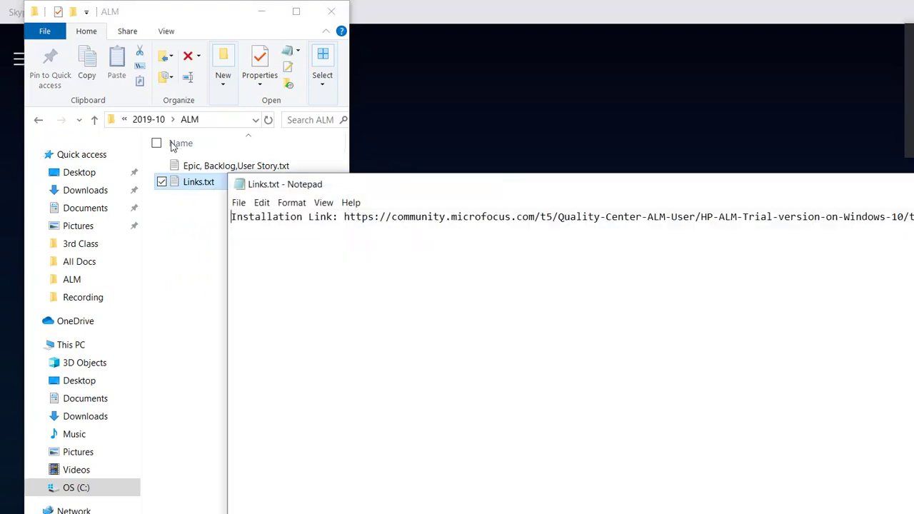
key("ctrl+a")
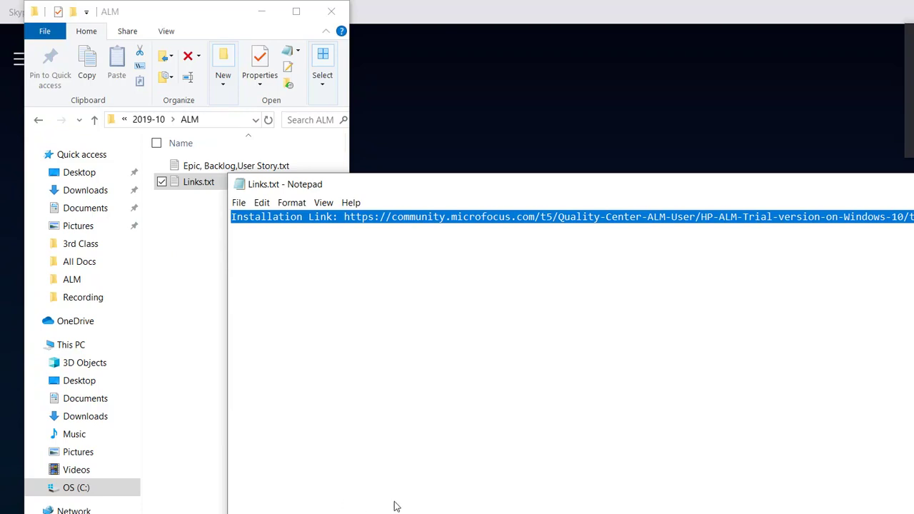
left_click(430, 512)
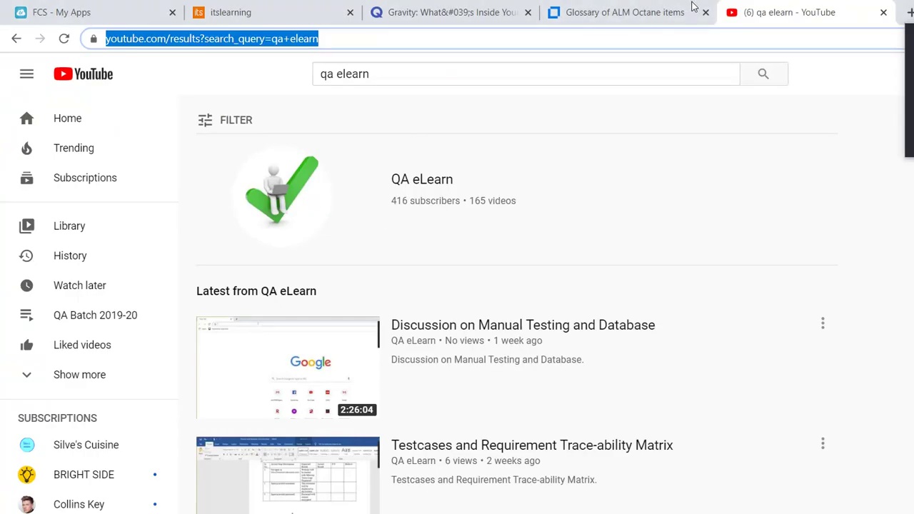
In a new tab, search Google for 'register alm trial version'.
left_click(909, 13)
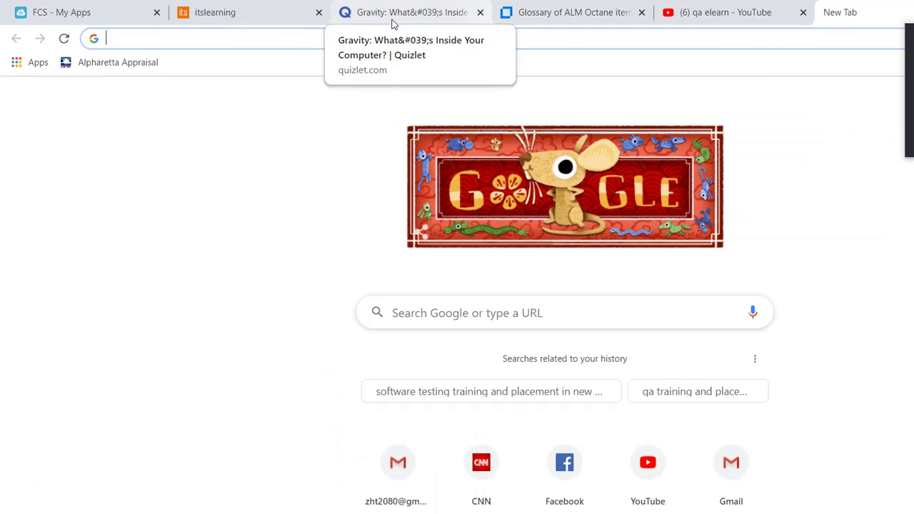
type("registe")
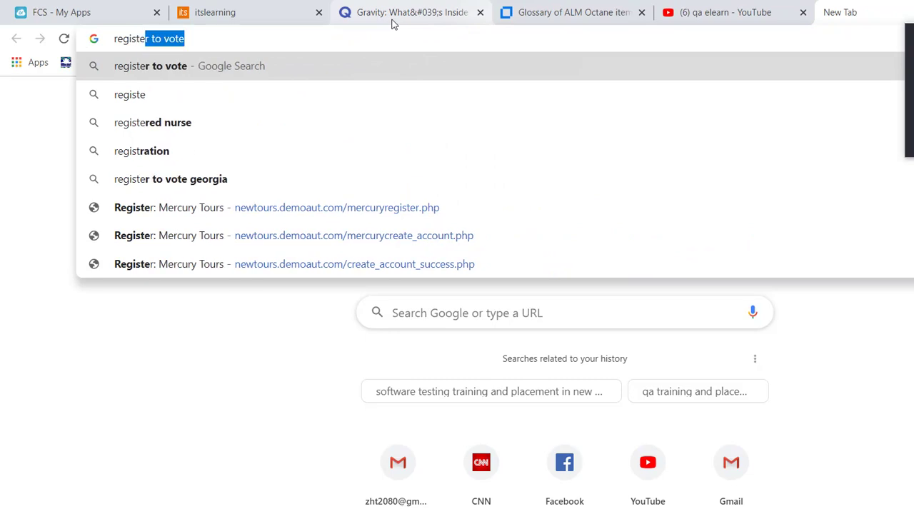
type("r allm")
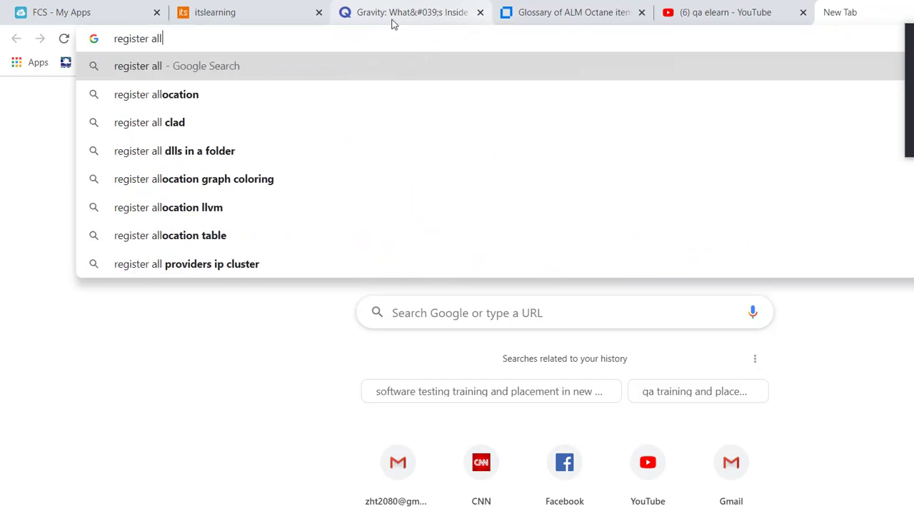
key("BackSpace")
key("BackSpace")
key("BackSpace")
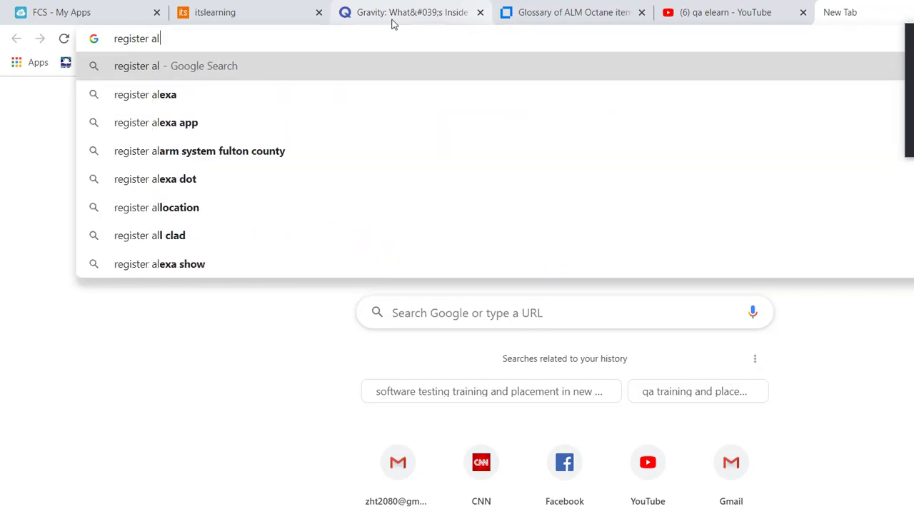
type("m tr")
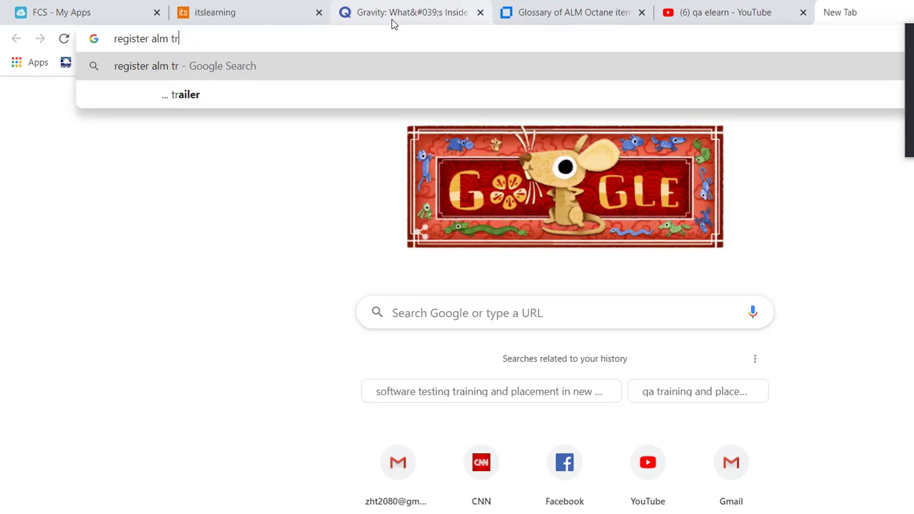
type("ial version")
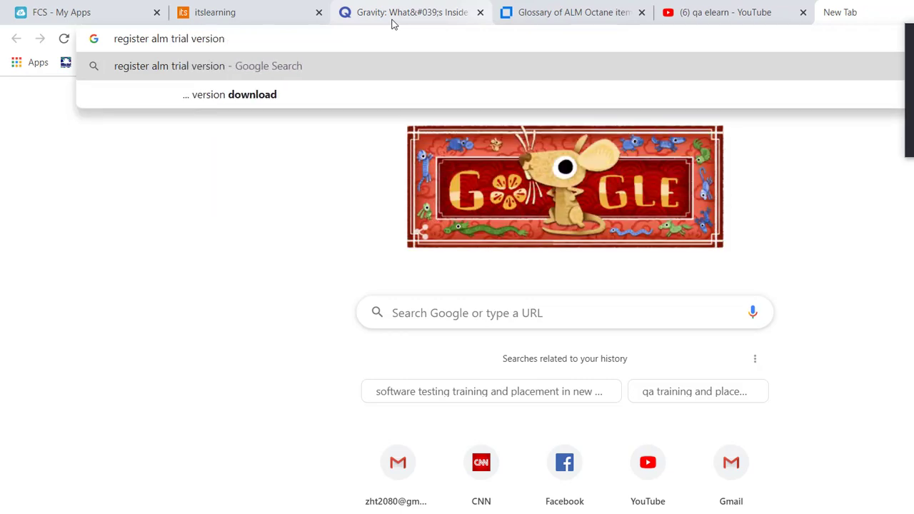
key("Return")
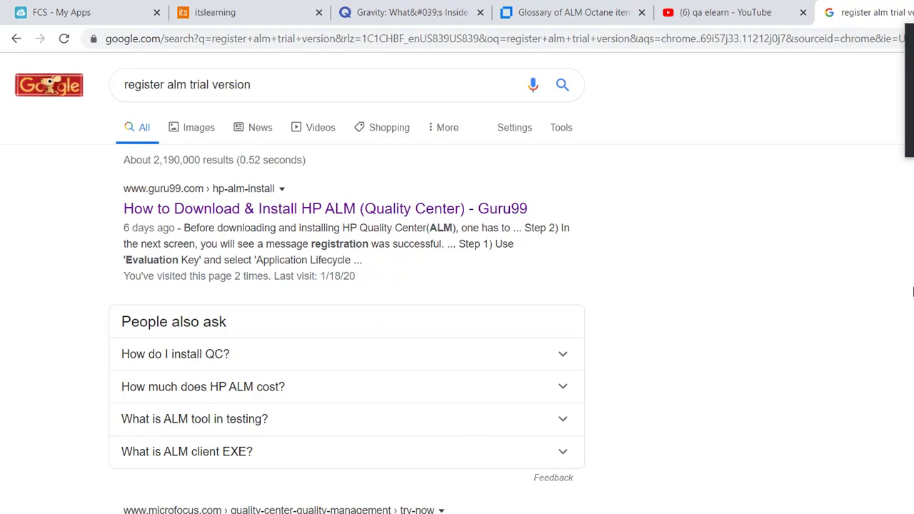
Change the query to 'download microfocus alm trial version' and search again.
scroll(913, 214, "down", 3)
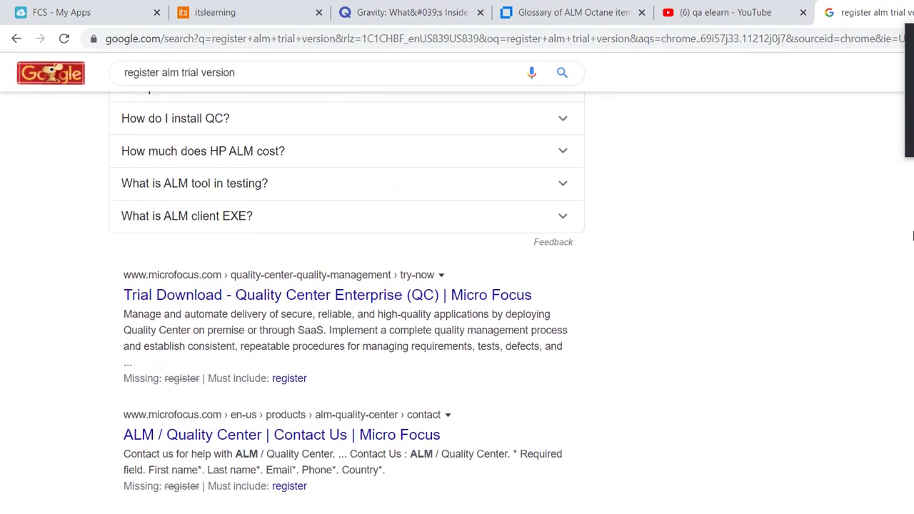
scroll(912, 236, "up", 3)
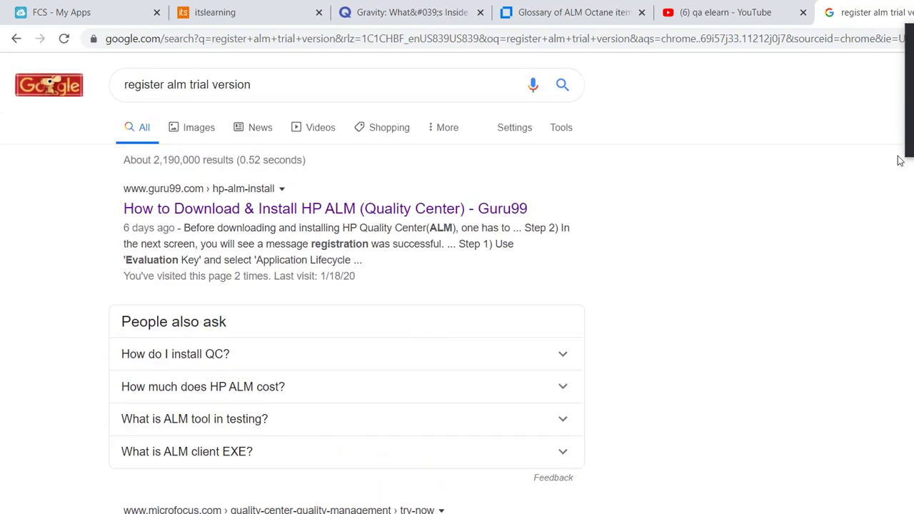
double_click(132, 68)
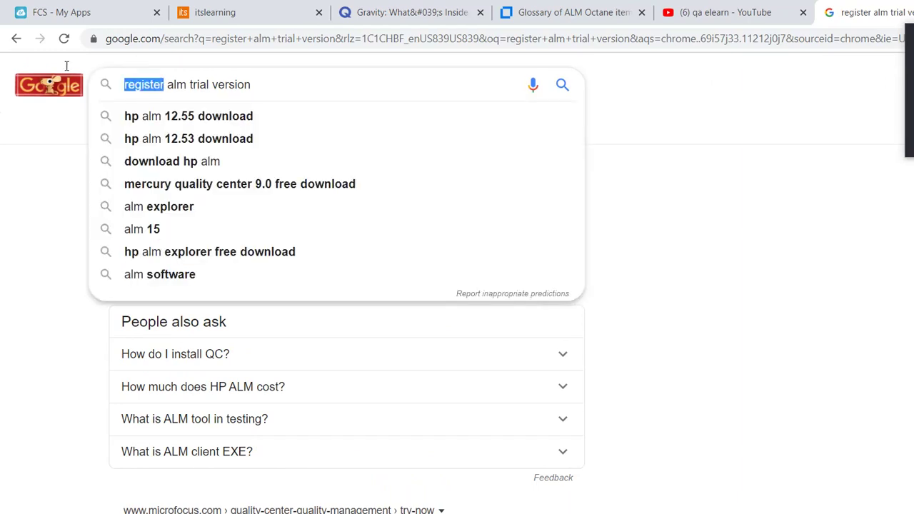
type("d")
type("ownloa")
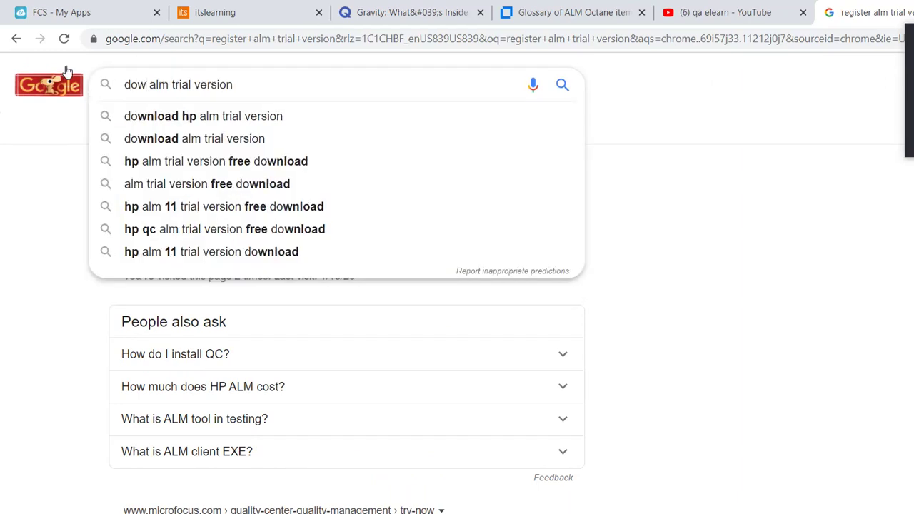
type("d")
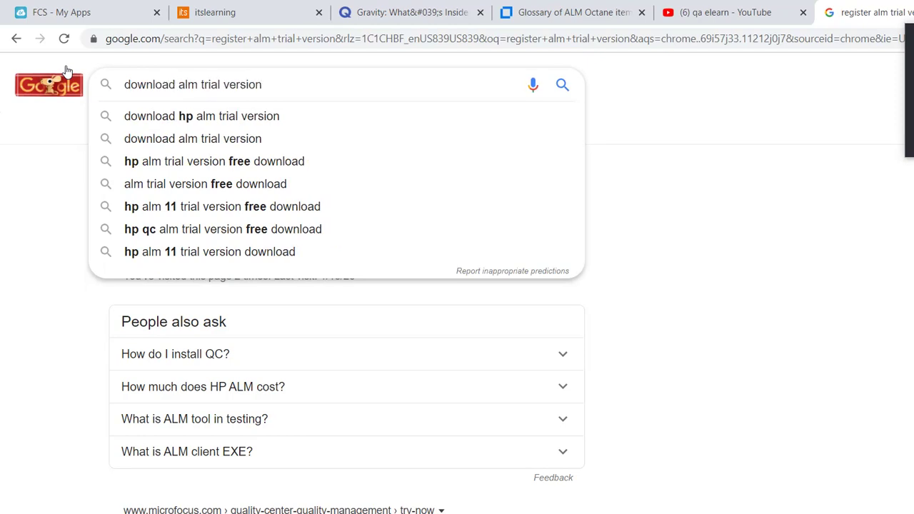
key("Right")
type("microf")
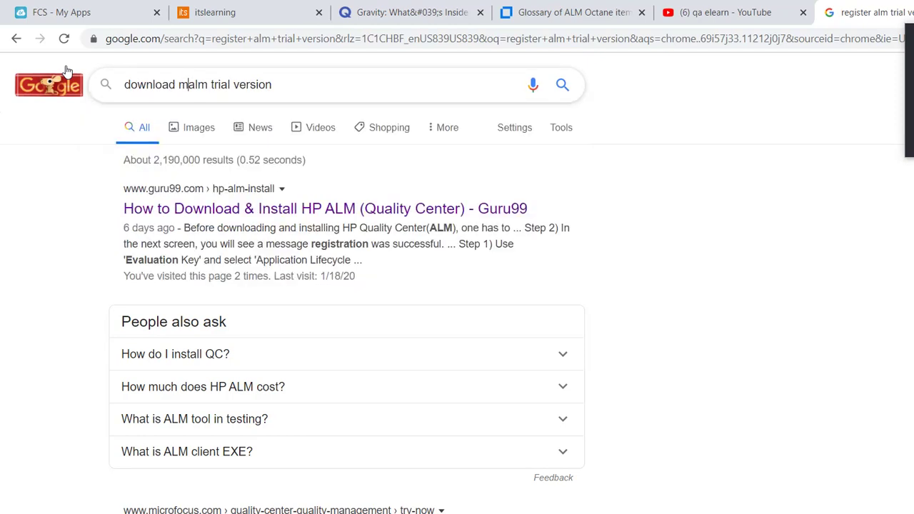
key("BackSpace")
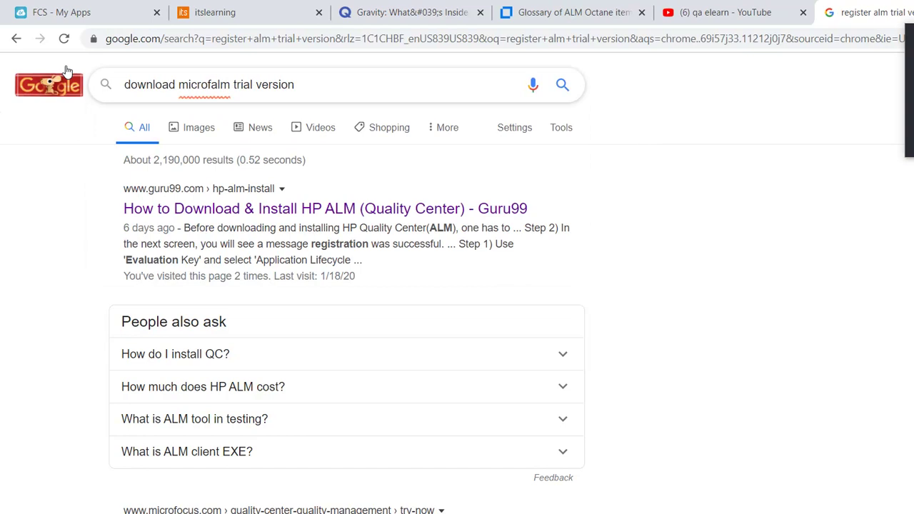
type("ocus")
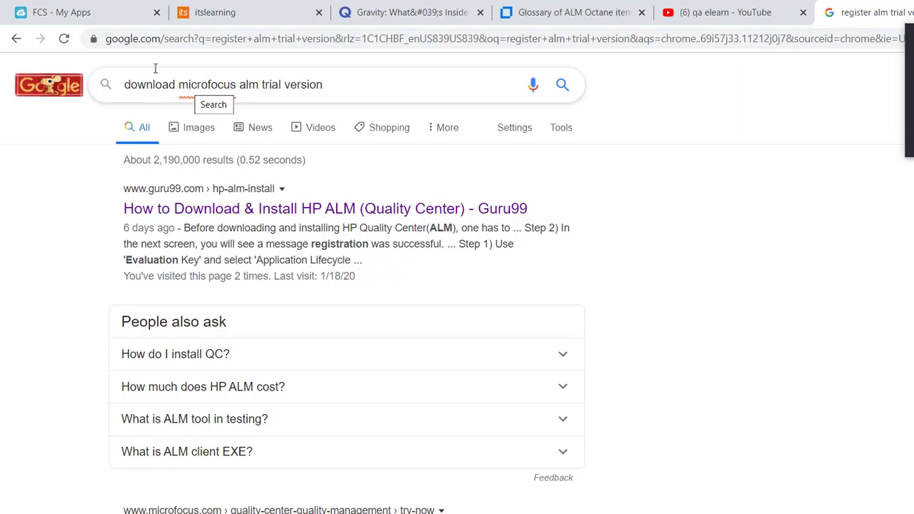
key("Return")
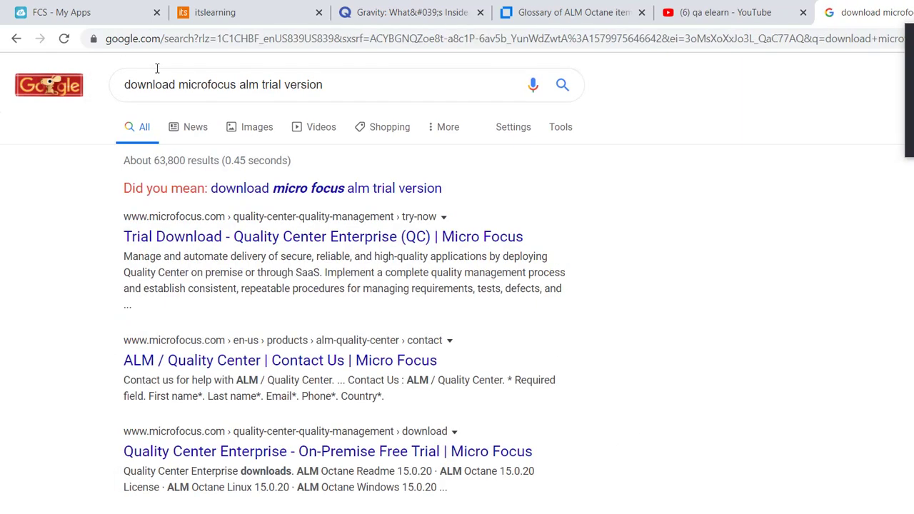
Accept the 'download micro focus alm trial version' correction and open 'Trial Download - Quality Center Enterprise (QC)'.
left_click(260, 188)
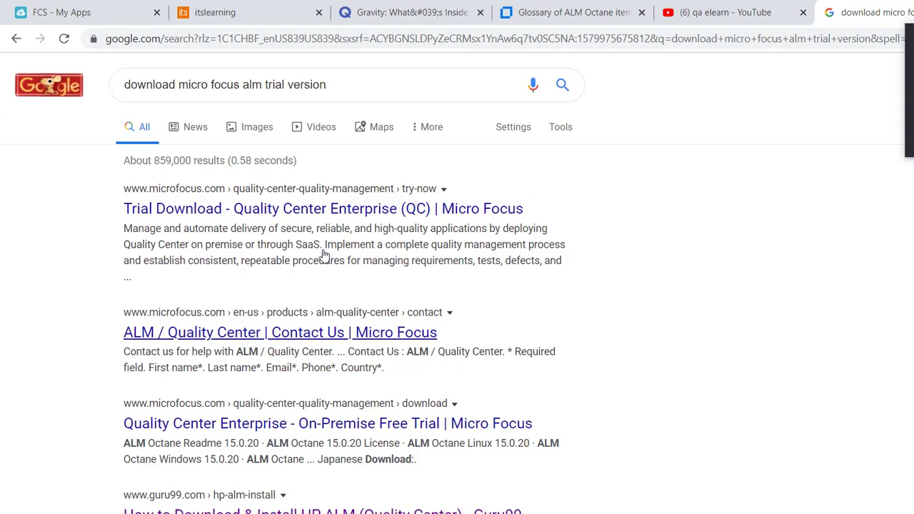
left_click(272, 173)
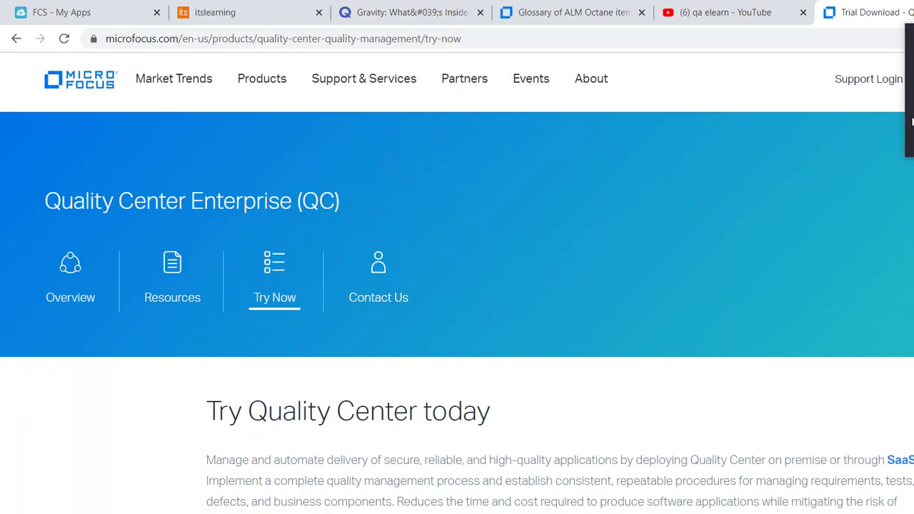
scroll(912, 127, "down", 5)
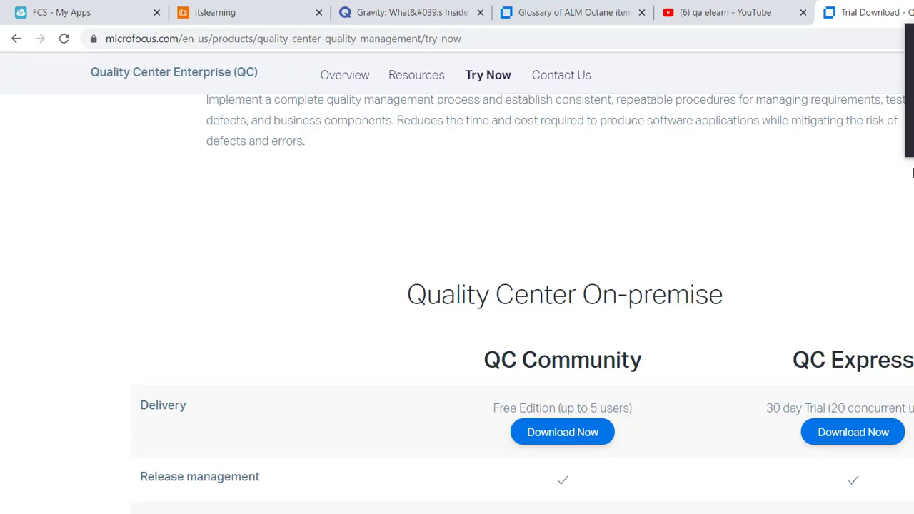
scroll(913, 172, "down", 1)
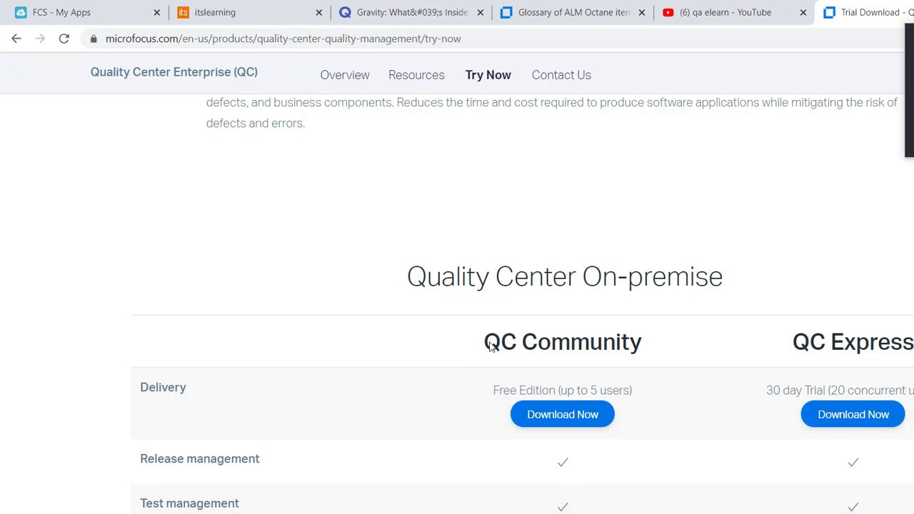
scroll(912, 186, "up", 5)
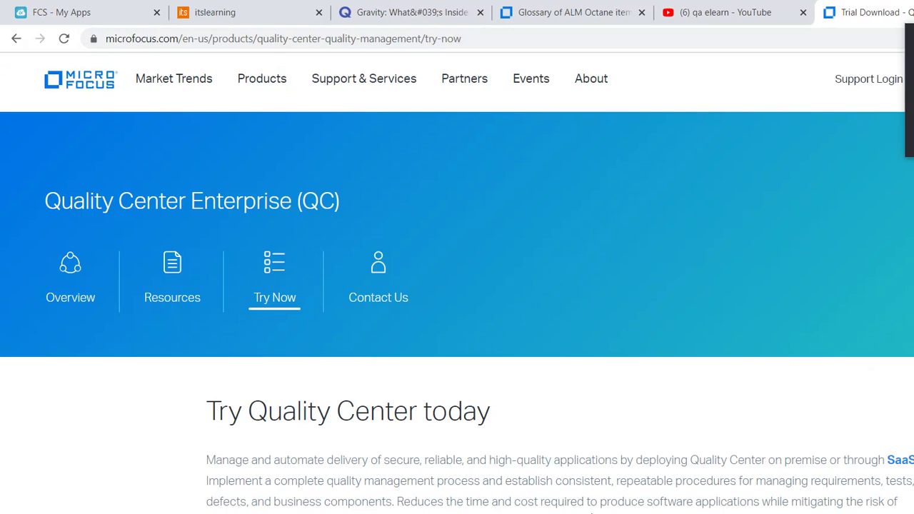
left_click(314, 39)
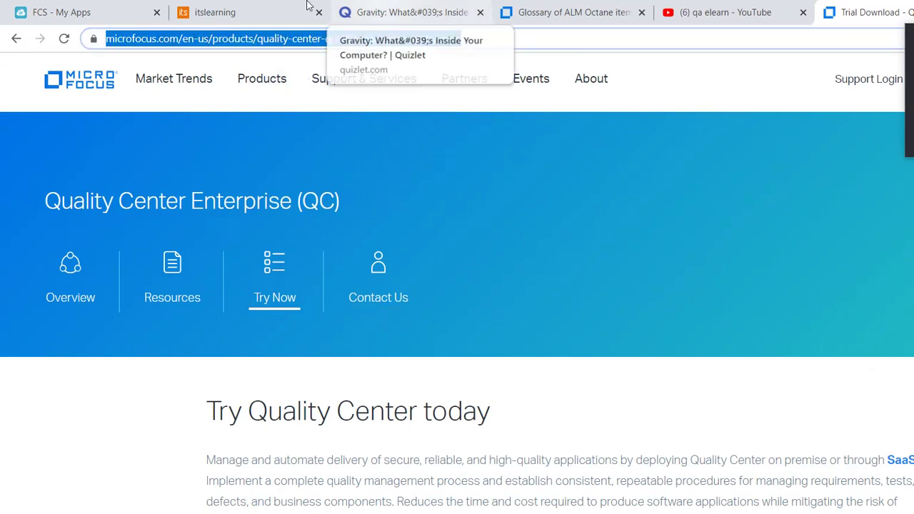
Search for 'try ALM Octane' from the Chrome address bar.
type("try ALM Oc")
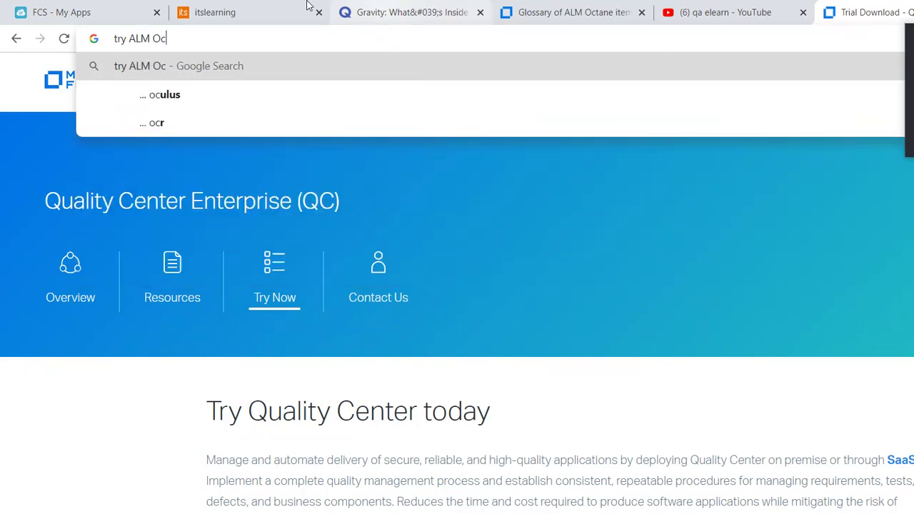
key("BackSpace")
key("BackSpace")
type("Octane")
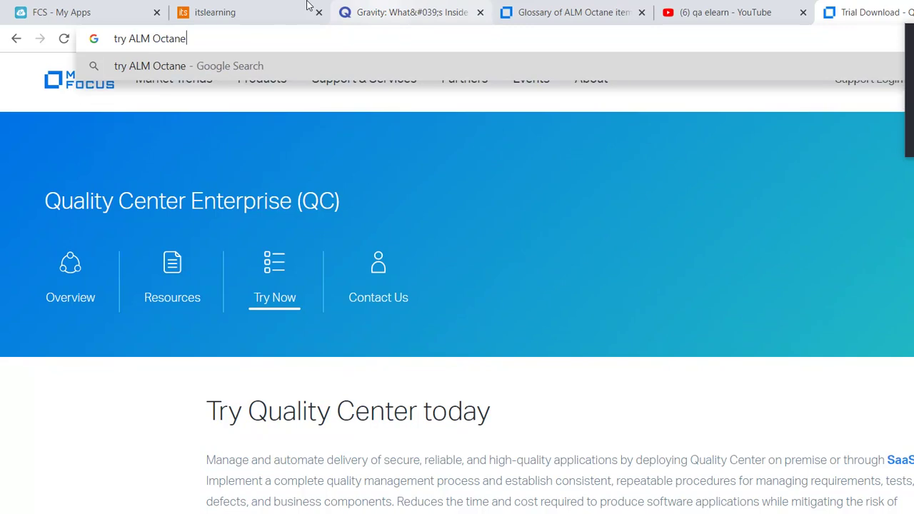
key("Return")
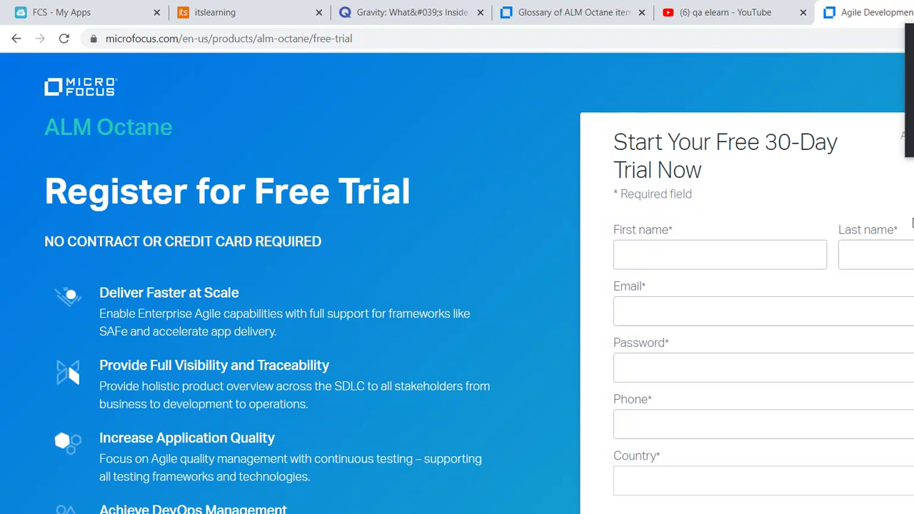
Scroll through the empty free-trial registration form, then switch to the Skype call window.
scroll(912, 224, "down", 3)
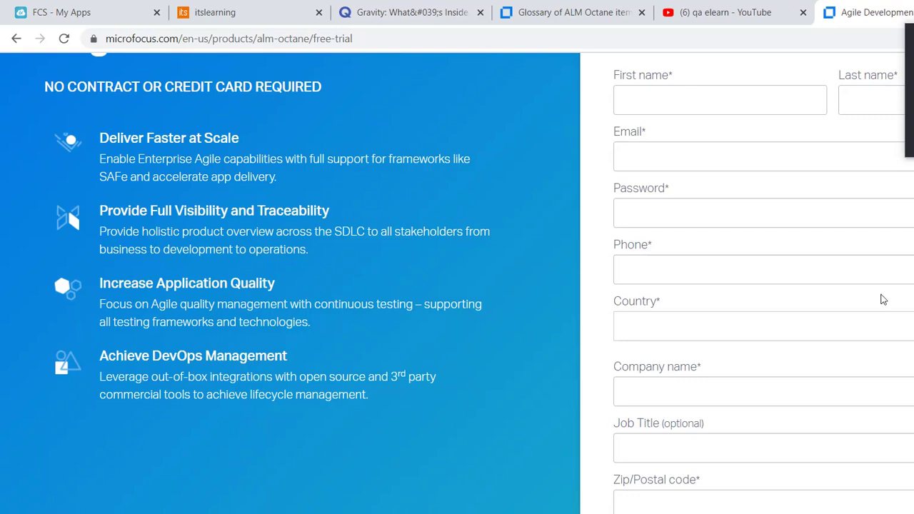
scroll(913, 322, "down", 1)
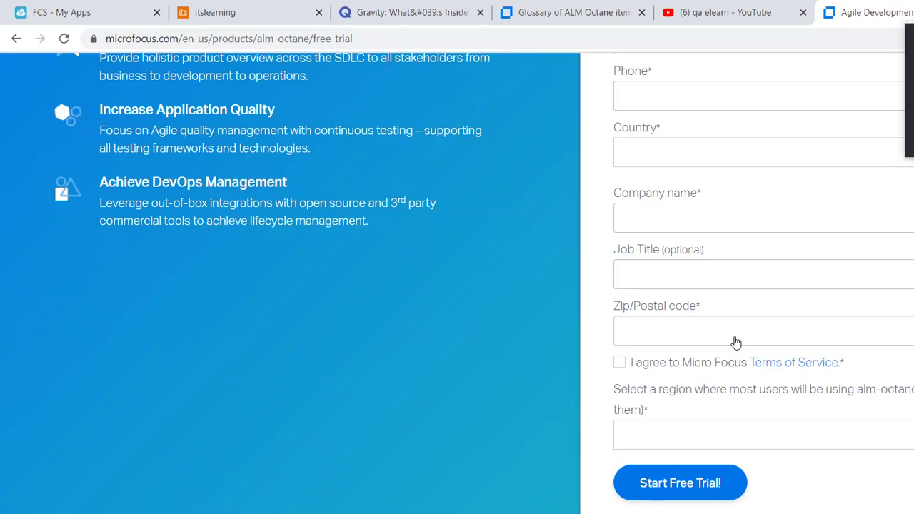
left_click(455, 503)
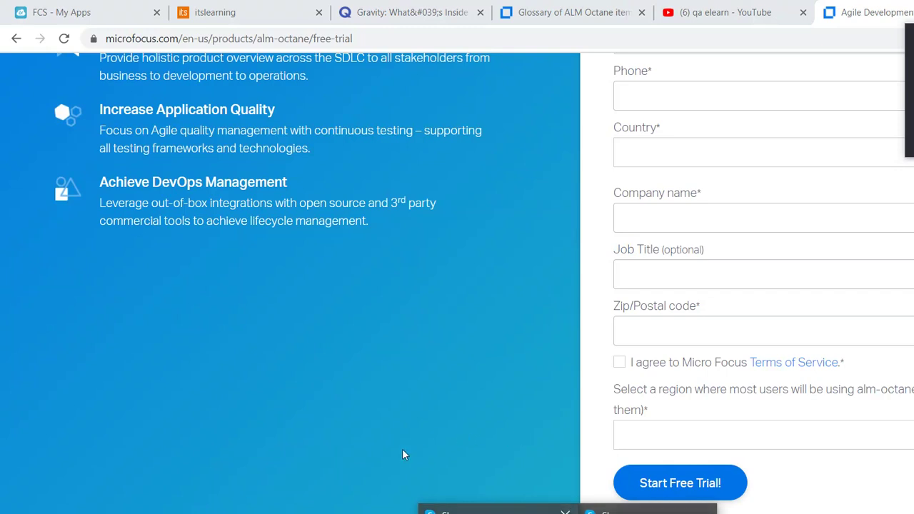
left_click(402, 449)
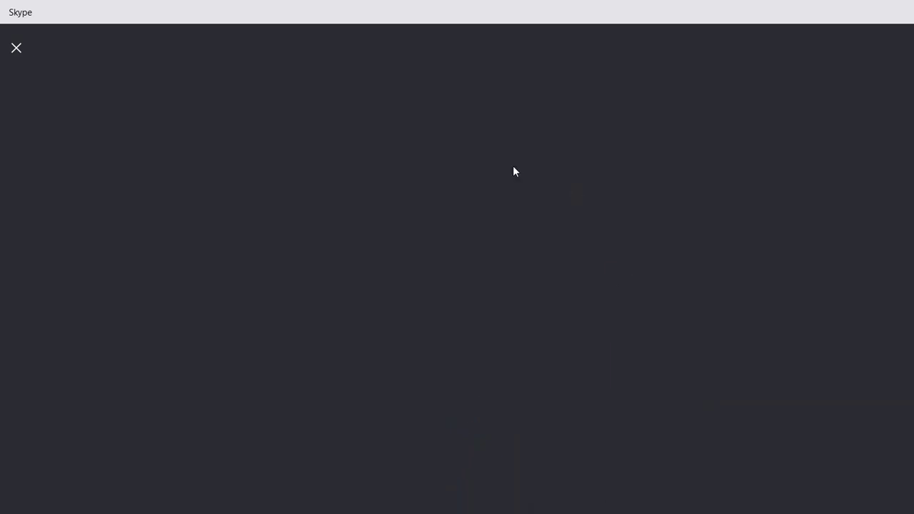
Close the call overlay, restore and minimize the call window, and reopen the contact's Skype chat.
left_click(15, 46)
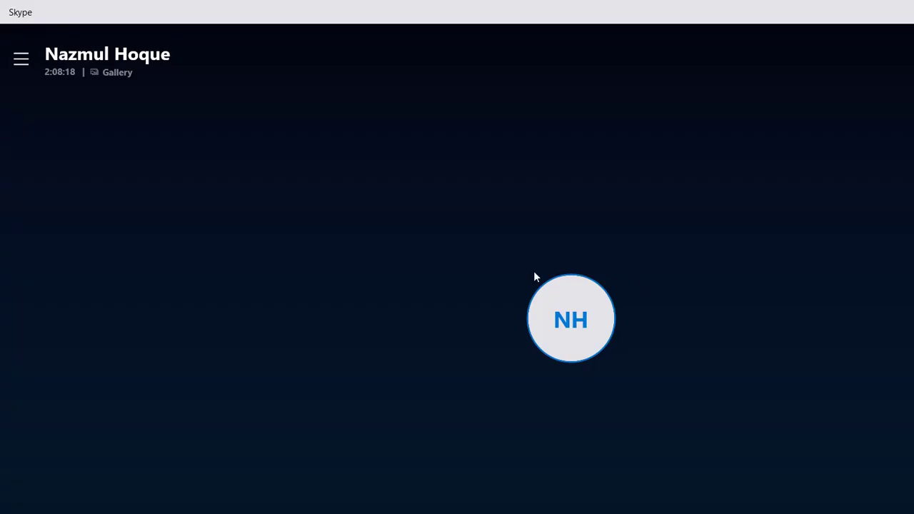
left_click(882, 10)
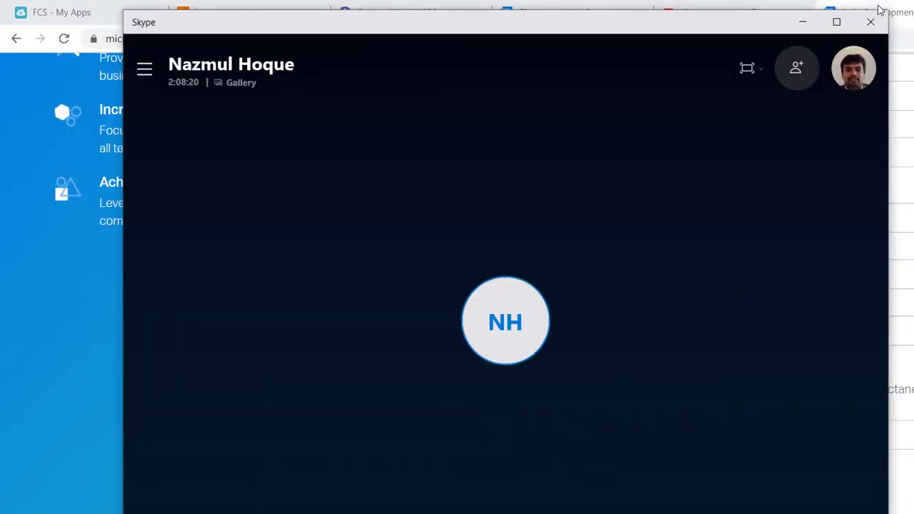
left_click(461, 508)
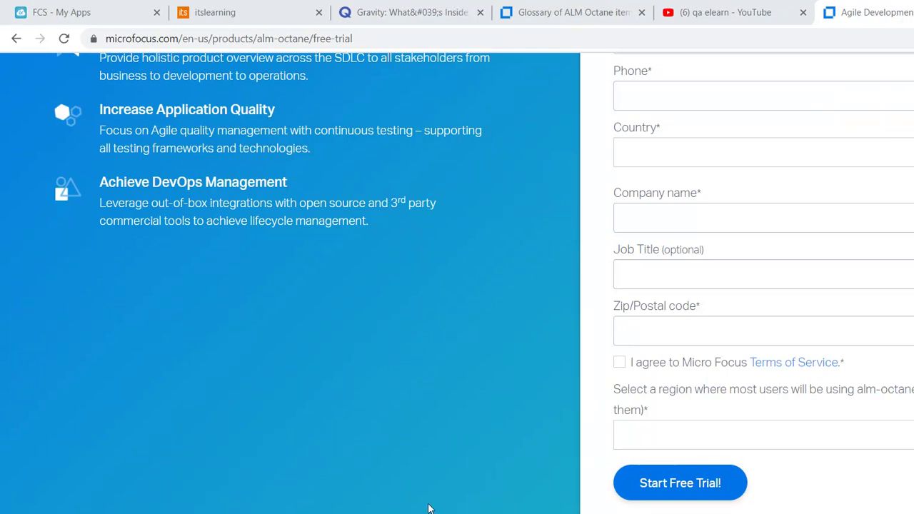
left_click(459, 508)
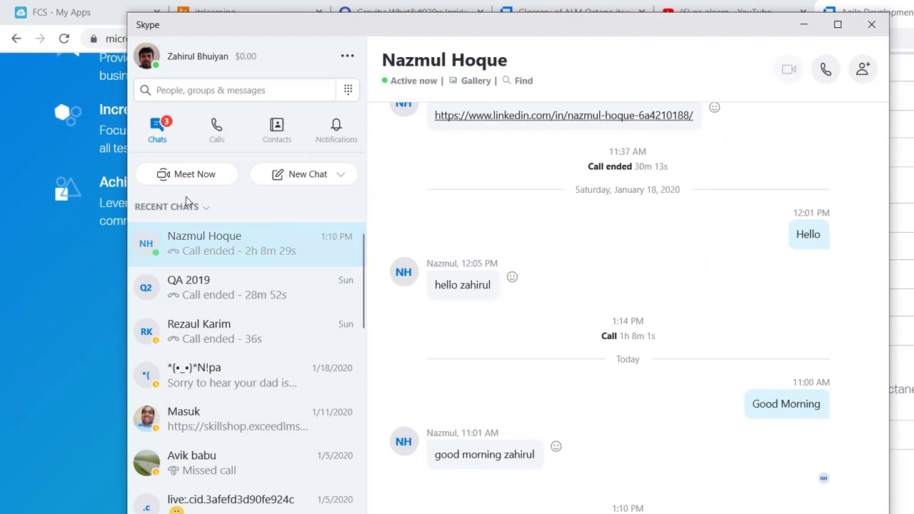
Sign out of Skype and back in with the saved account, then audio-call the contact.
right_click(187, 239)
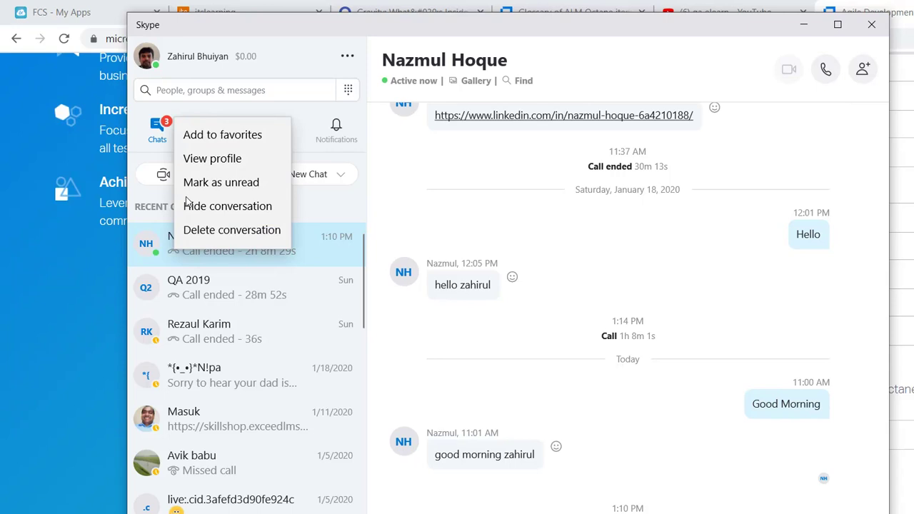
right_click(136, 202)
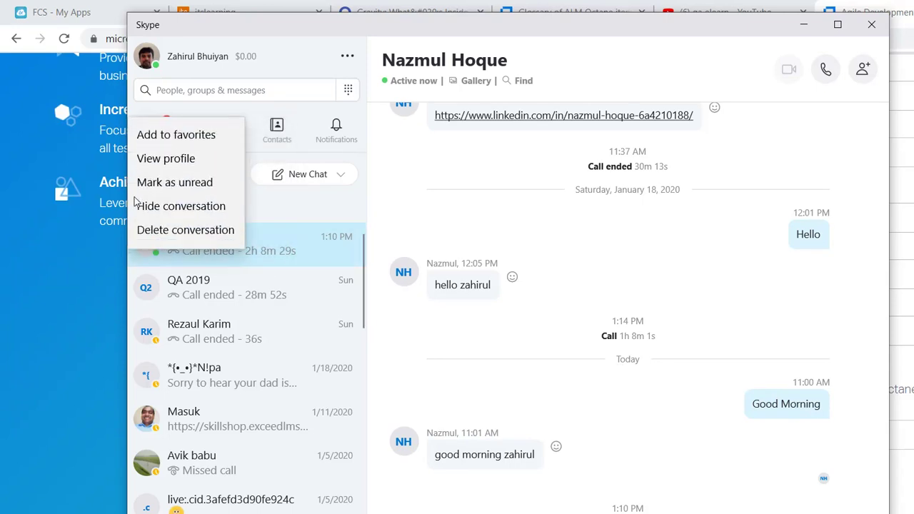
left_click(279, 48)
left_click(347, 56)
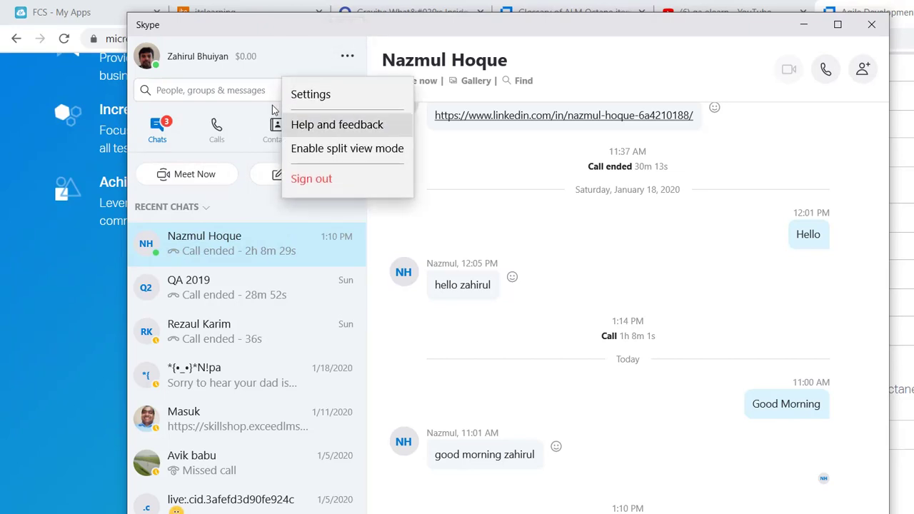
left_click(311, 179)
left_click(508, 324)
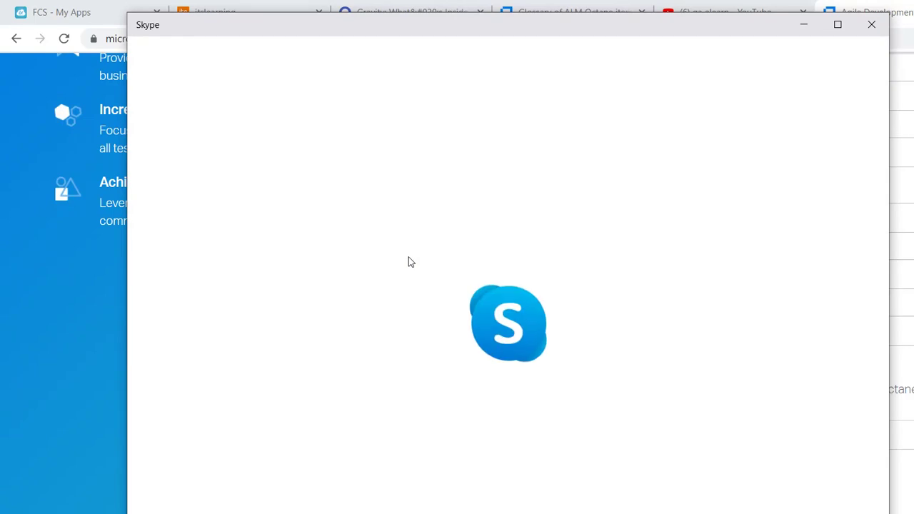
left_click(522, 334)
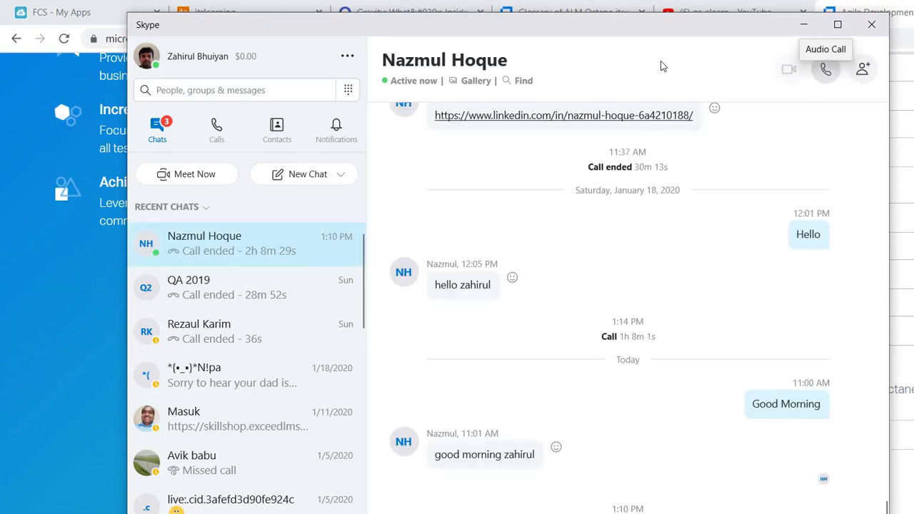
left_click(826, 69)
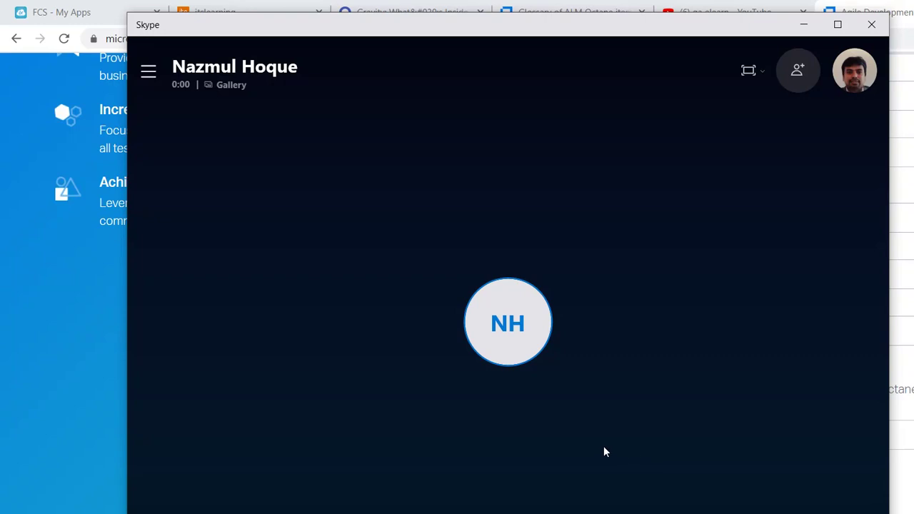
Share the whole screen in the Skype call and return to the Chrome free-trial page.
left_click(603, 447)
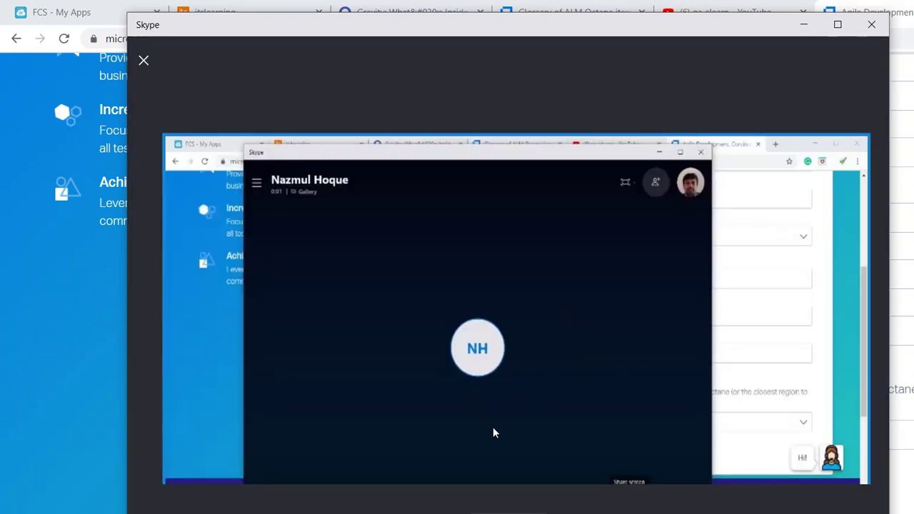
left_click(435, 418)
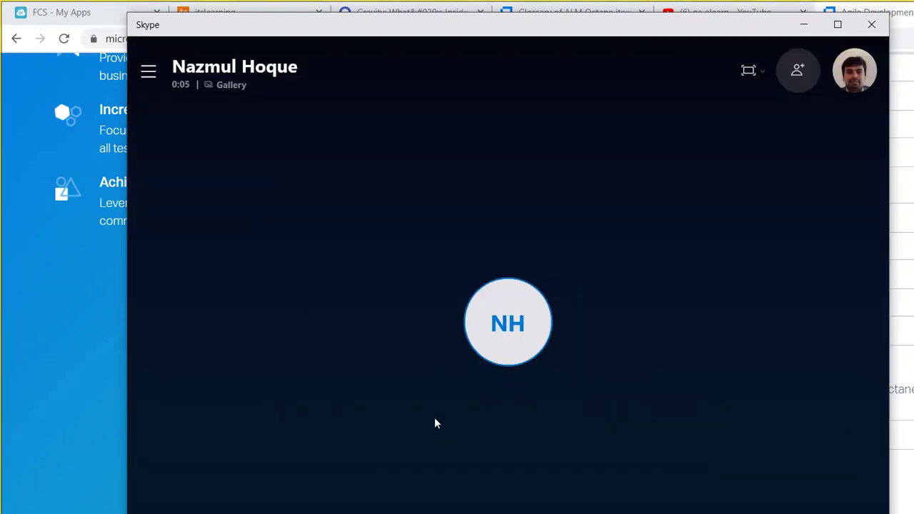
left_click(418, 511)
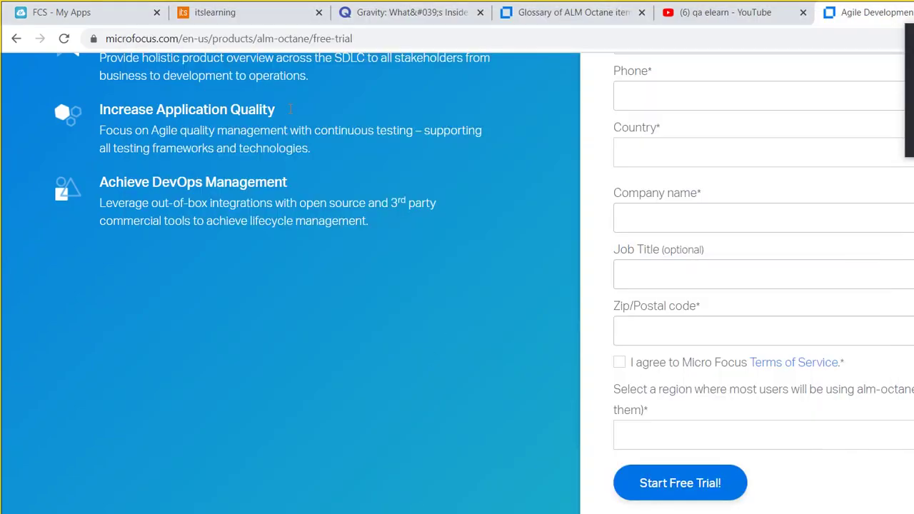
left_click(298, 28)
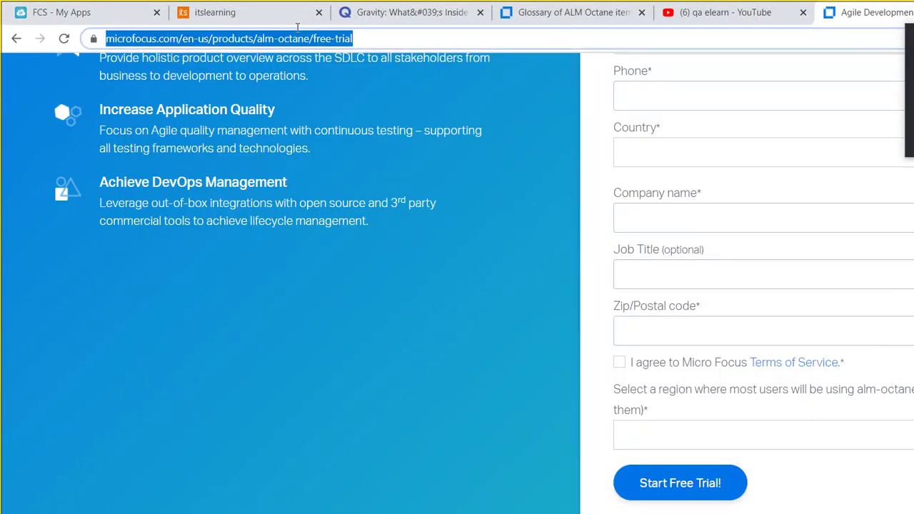
Bring the call window forward, open the chat beside it, then switch back to Chrome.
left_click(452, 508)
left_click(412, 461)
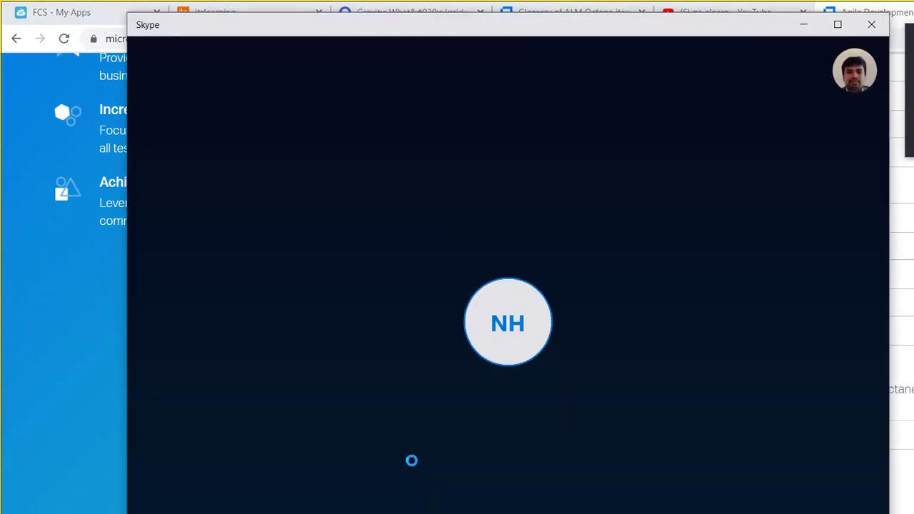
left_click(558, 441)
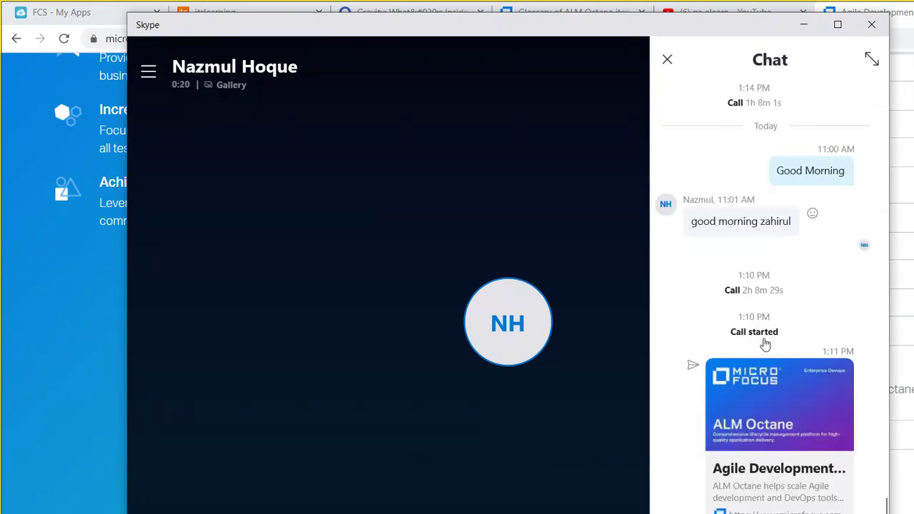
key("alt+Tab")
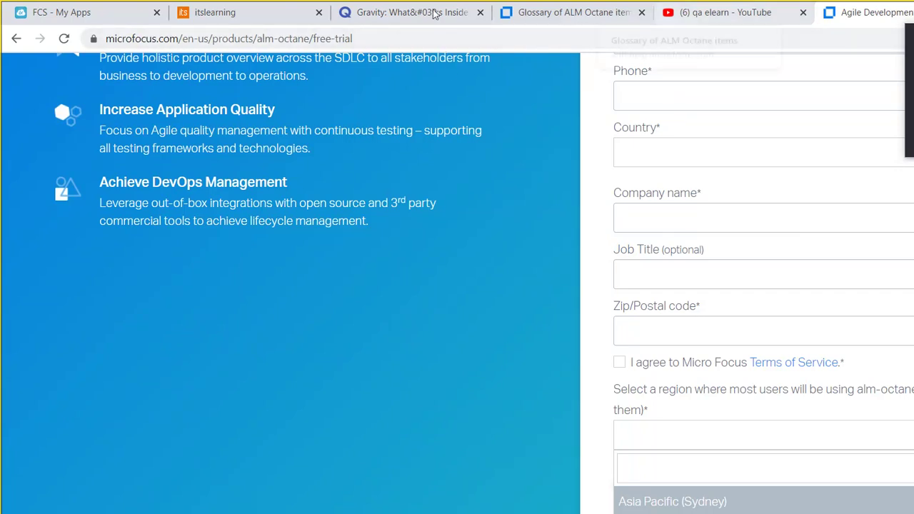
Replace the Quizlet Gravity tab with the Gmail inbox by entering gmail.com.
left_click(528, 18)
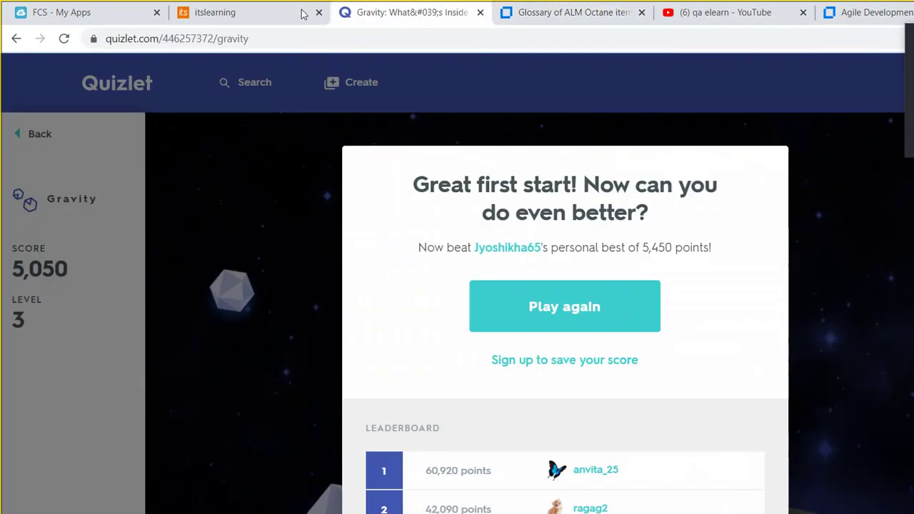
left_click(348, 17)
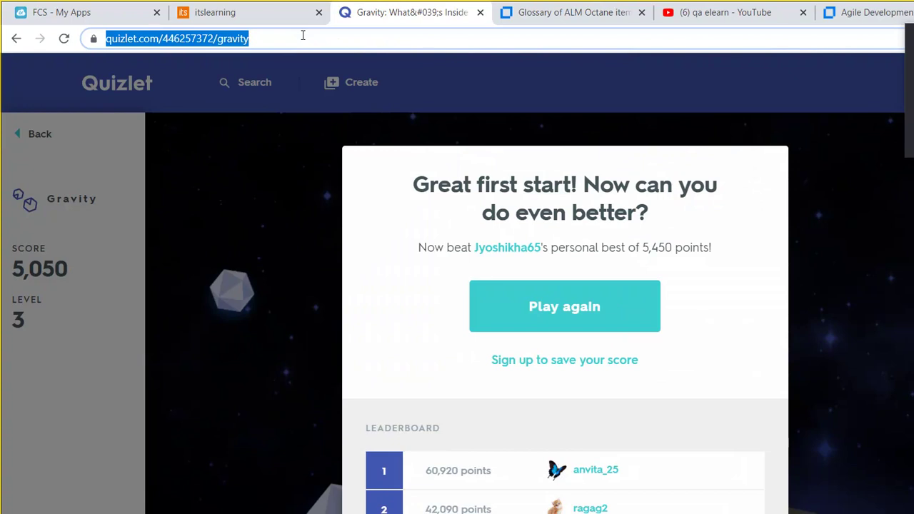
type("gmail.c")
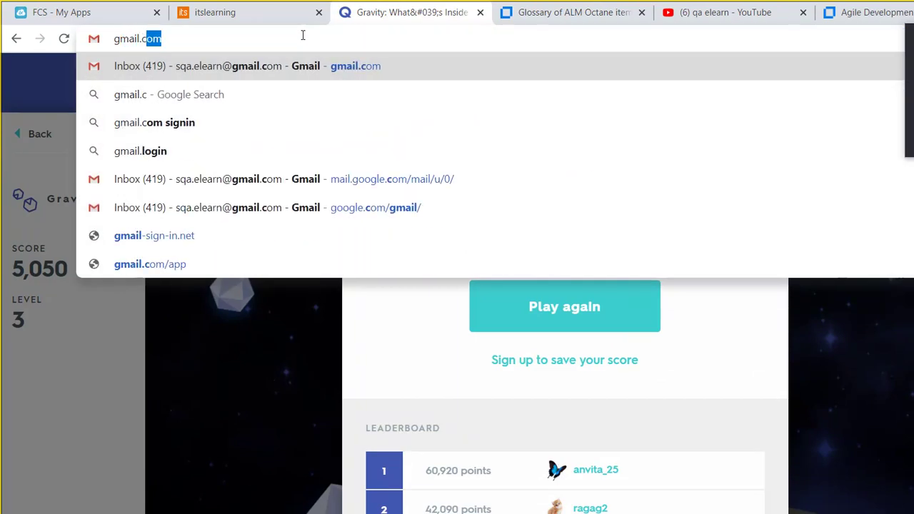
type("om")
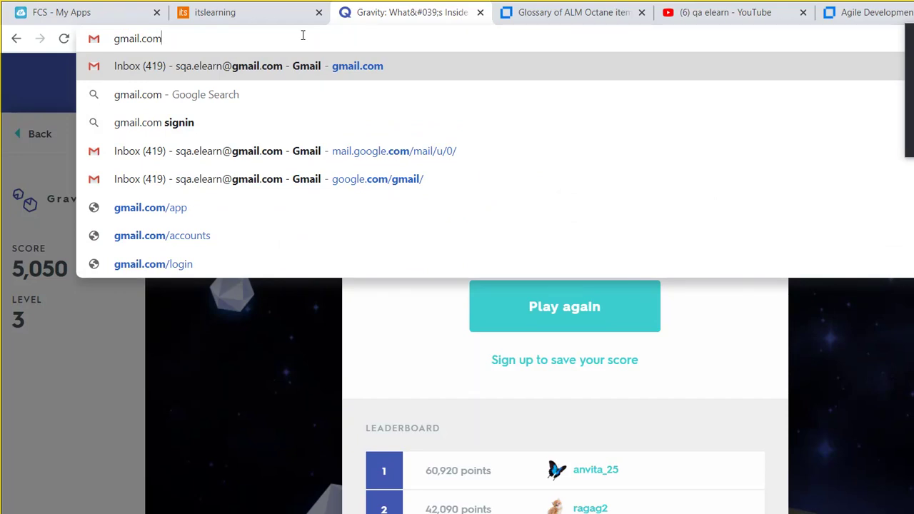
left_click(290, 66)
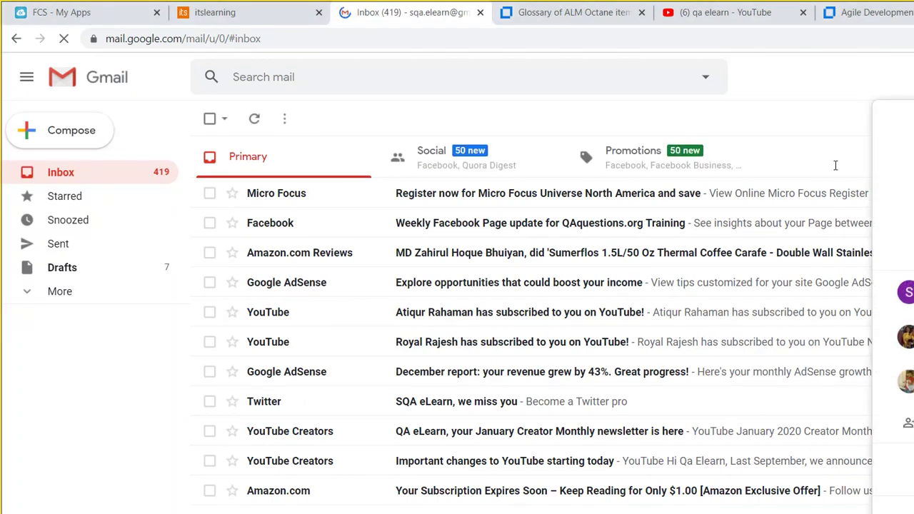
In the second Gmail account, open the Micro Focus Software confirmation email and follow its sign-in link.
left_click(897, 337)
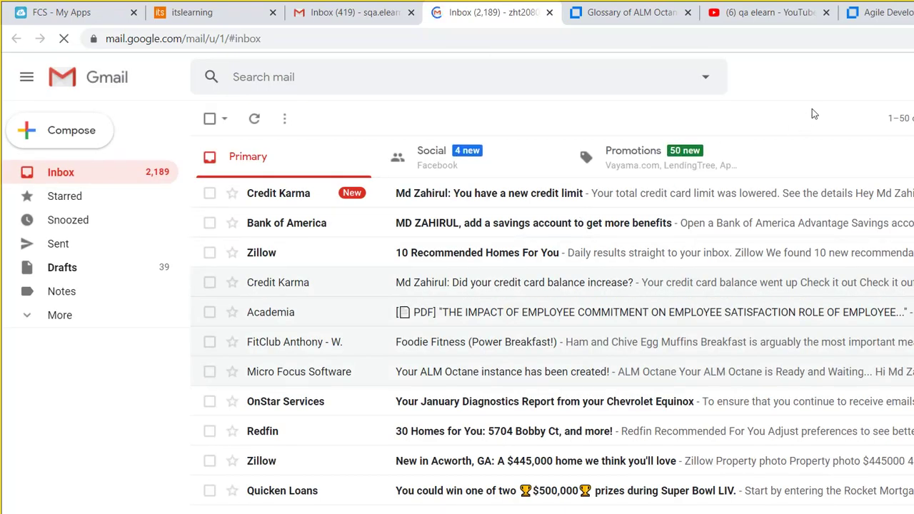
scroll(880, 147, "down", 5)
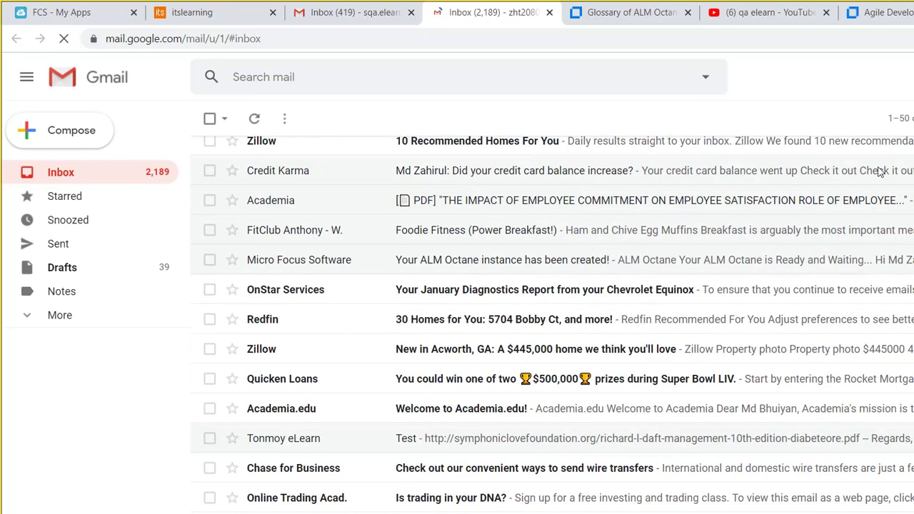
scroll(880, 180, "up", 2)
scroll(880, 175, "down", 3)
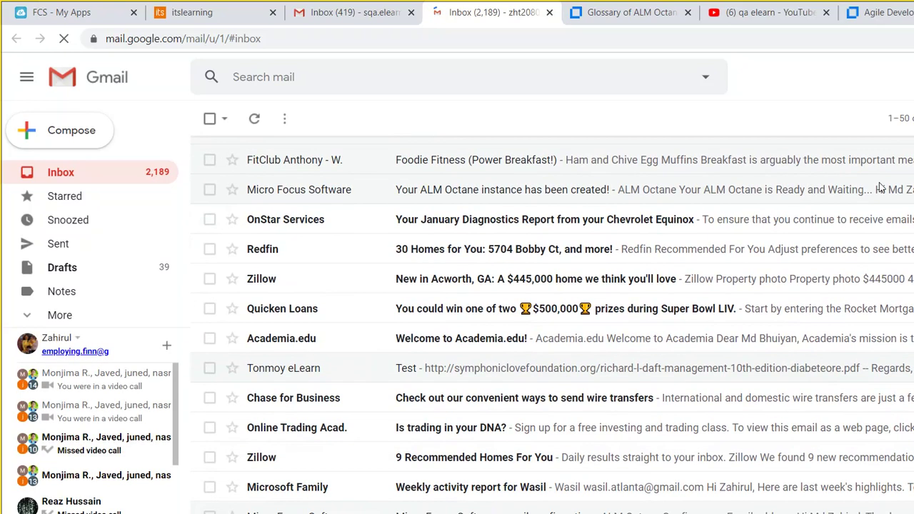
scroll(883, 197, "down", 1)
scroll(883, 200, "down", 1)
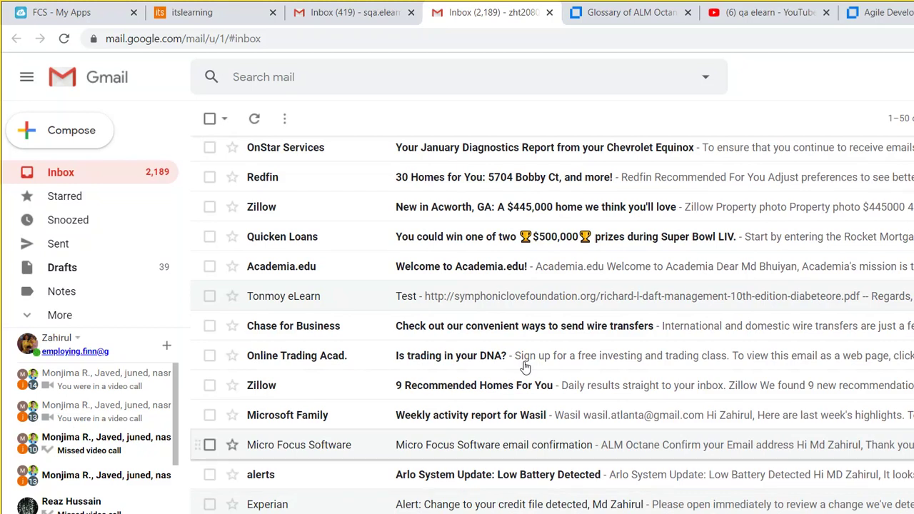
left_click(493, 445)
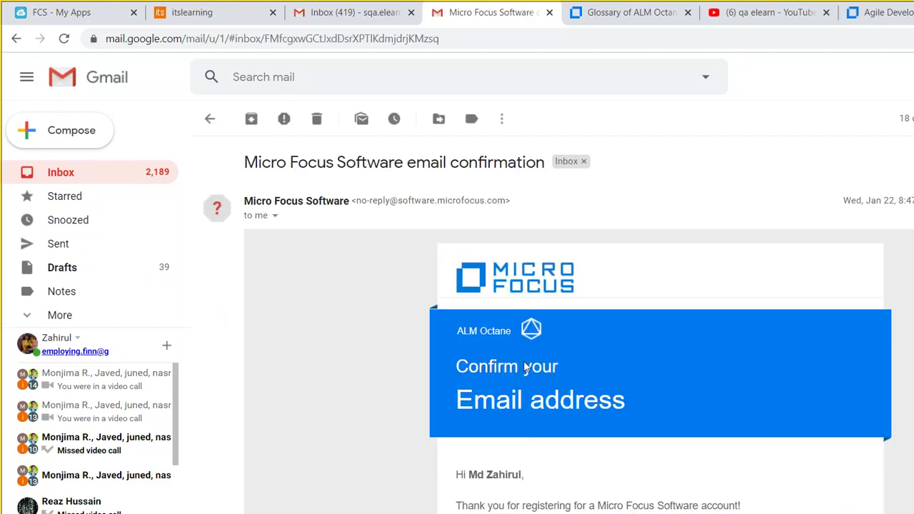
left_click(424, 491)
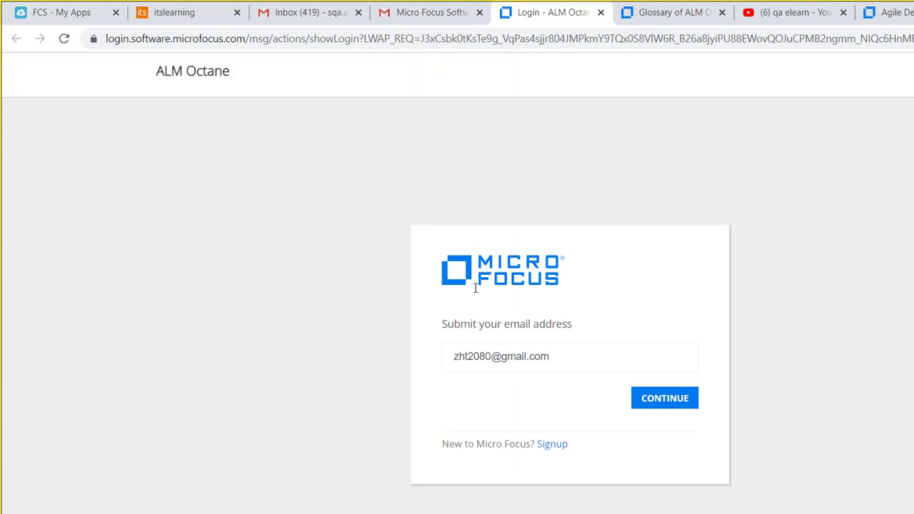
Continue with the pre-filled email, sign in with the saved password, and launch the ALM Octane trial.
left_click(661, 401)
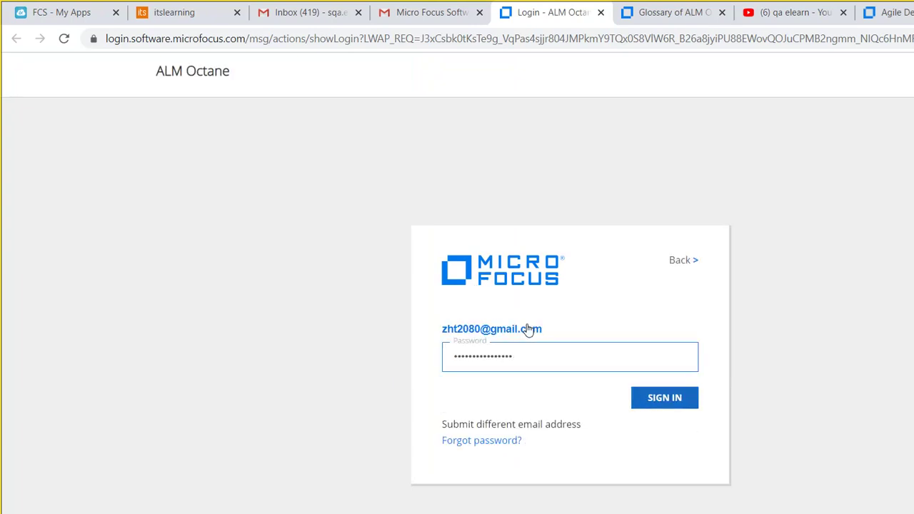
key("Return")
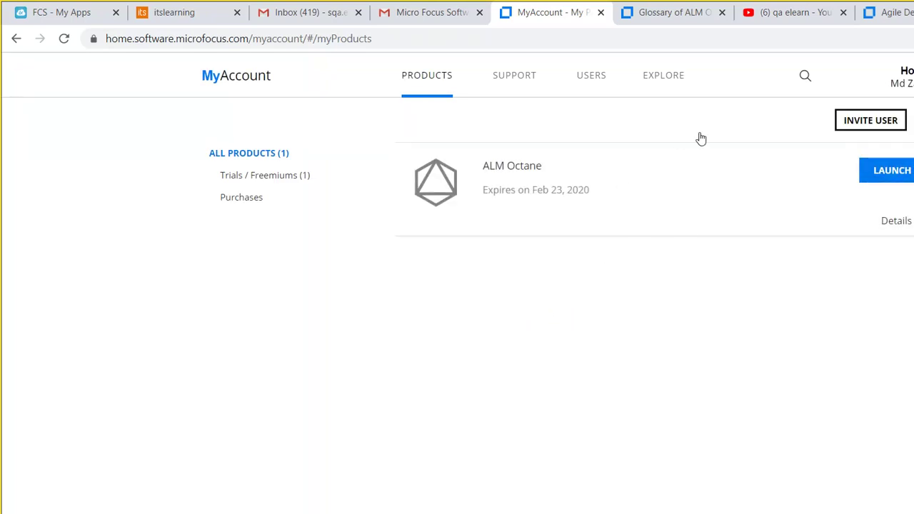
left_click(889, 170)
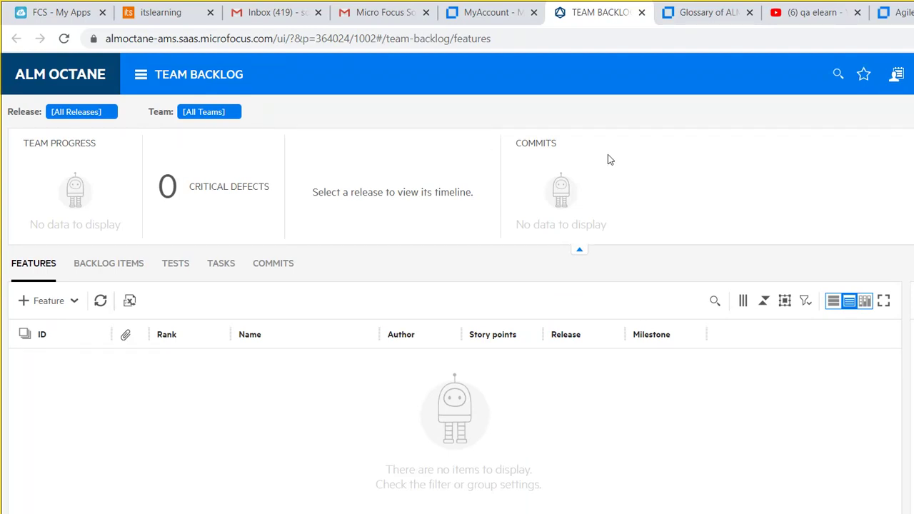
Navigate through the main menu to Backlog > Overview.
left_click(118, 62)
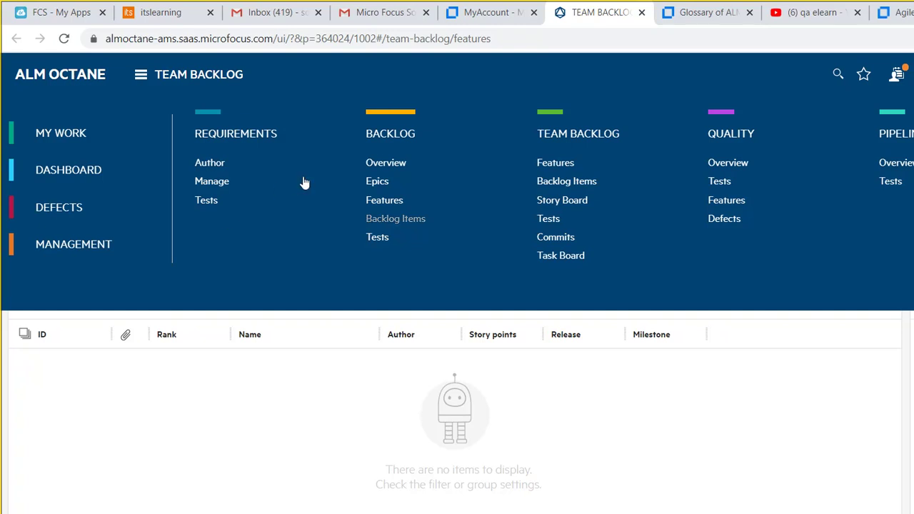
left_click(317, 110)
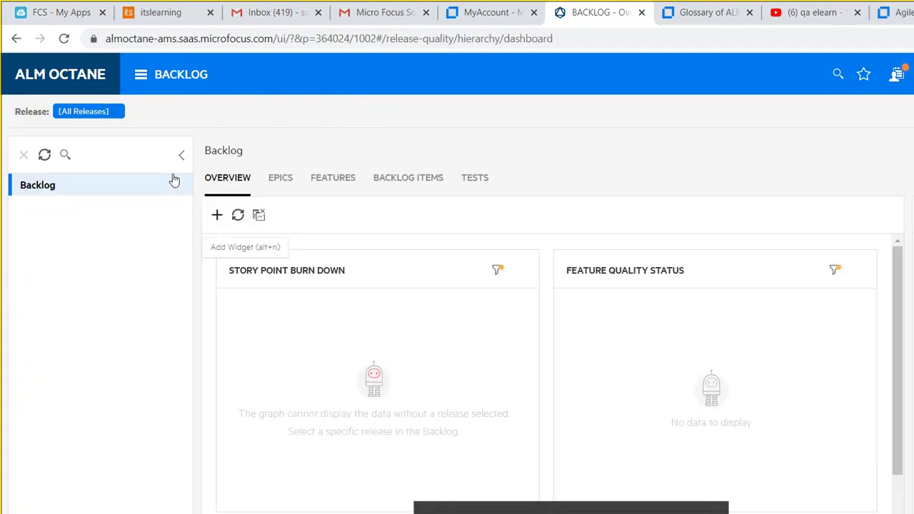
Dismiss the Widget Gallery, start a new user story from Backlog Items, and switch to Excel.
key("alt+n")
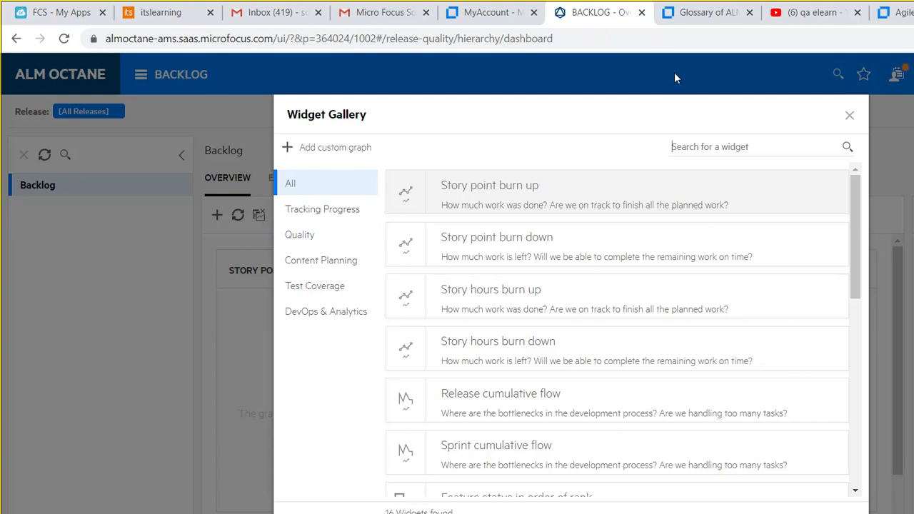
left_click(849, 115)
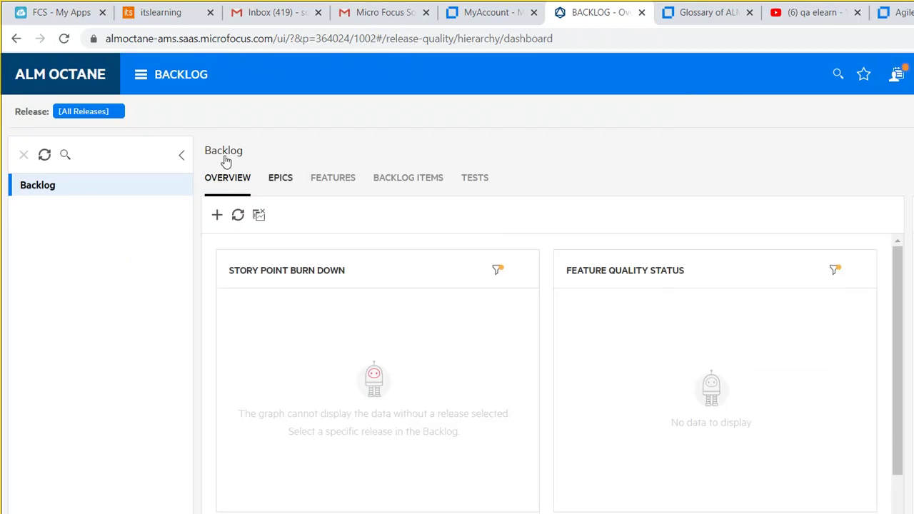
left_click(408, 177)
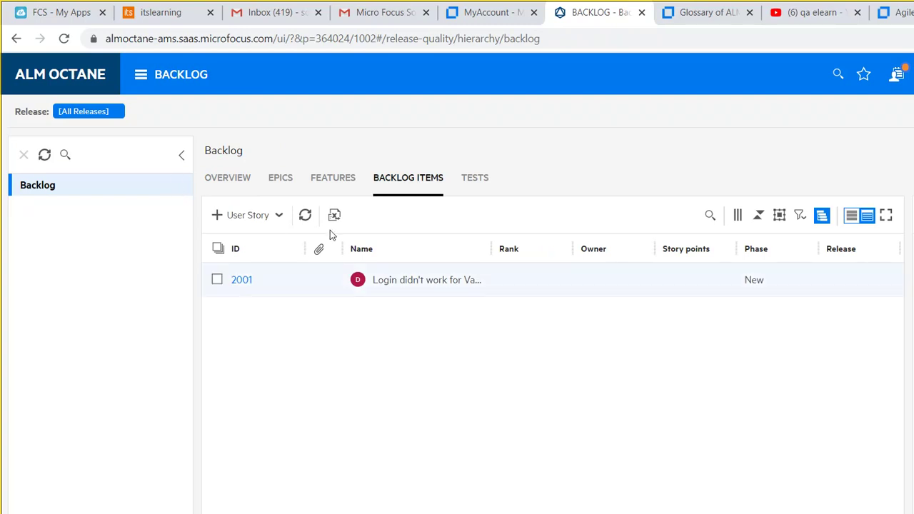
left_click(217, 215)
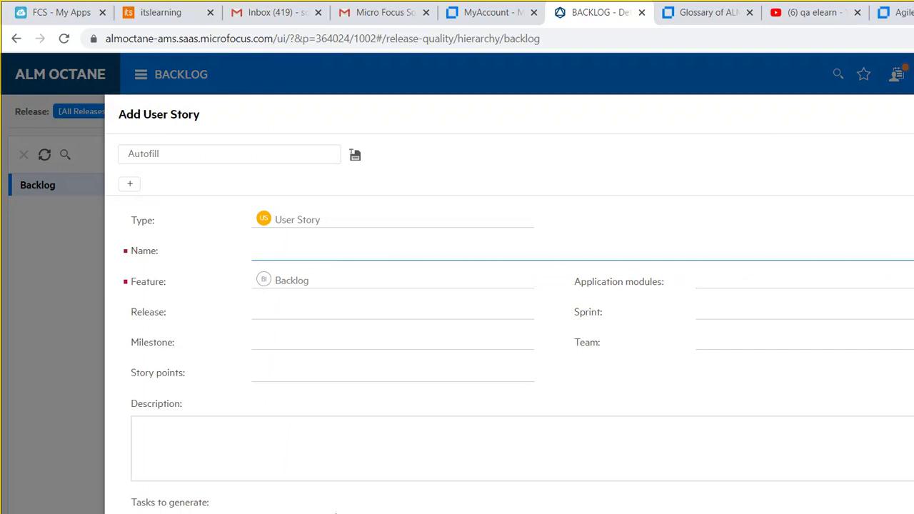
left_click(514, 501)
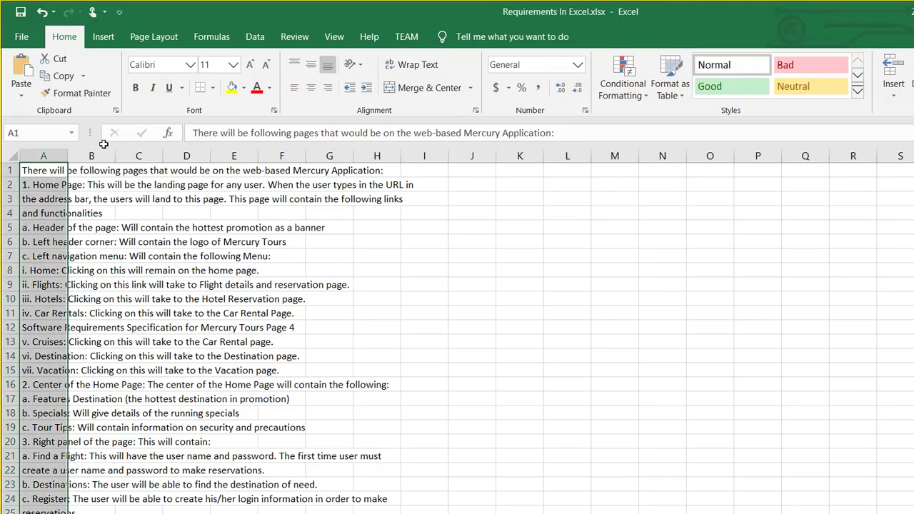
Deselect column A in Excel and bring up the Mercury Tours requirements PDF in Edge.
left_click(120, 187)
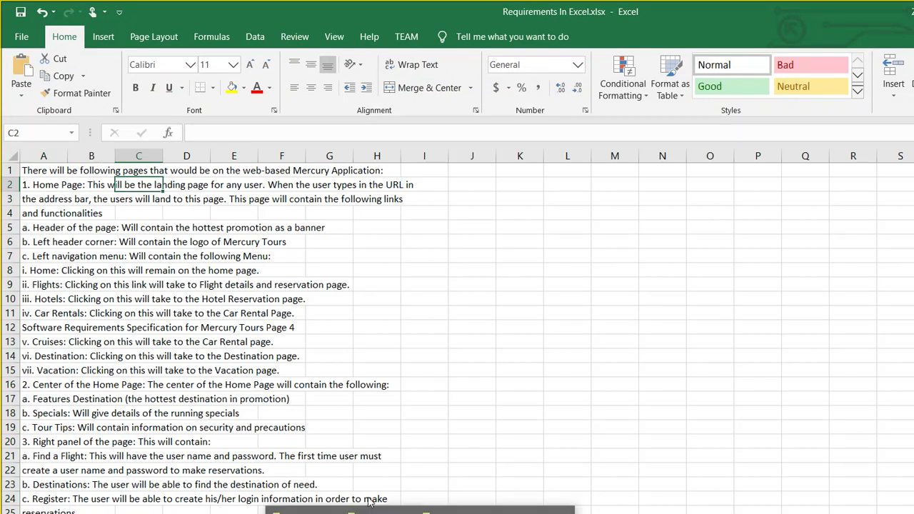
mouse_move(422, 513)
left_click(312, 508)
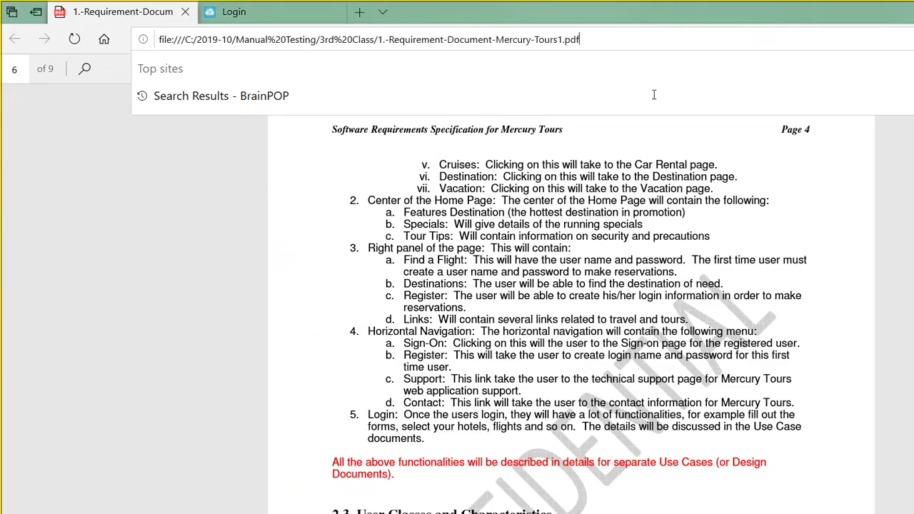
Dismiss the address suggestions to read page 6 of the requirements PDF.
left_click(620, 177)
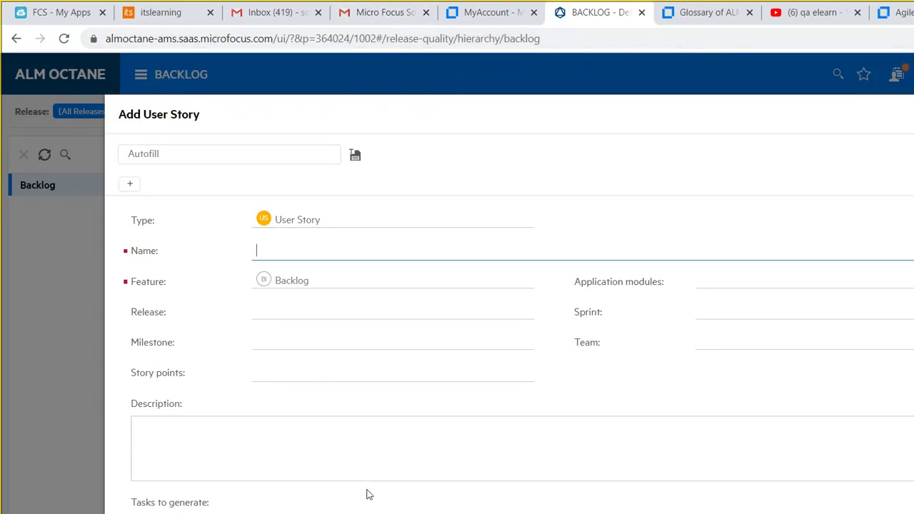
Copy requirement cells A1:K7 in Excel and return to the Add User Story form.
left_click(522, 506)
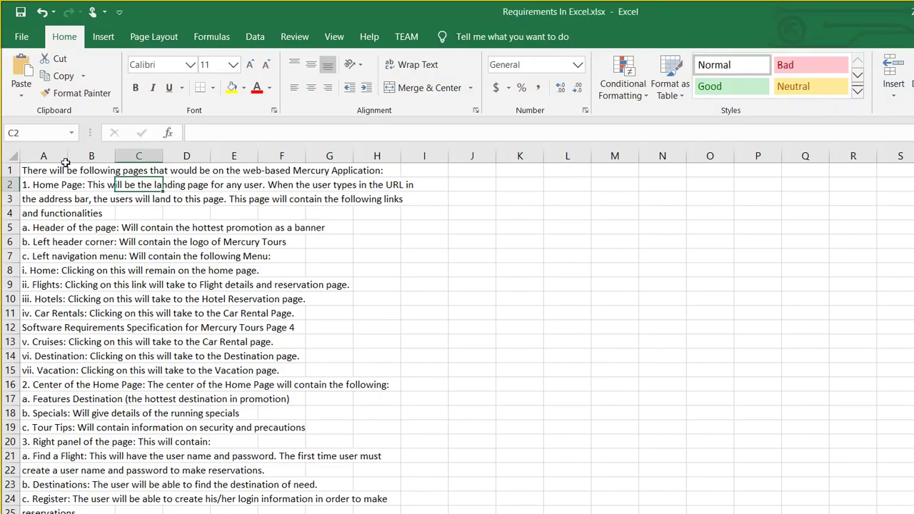
key("ctrl+Home")
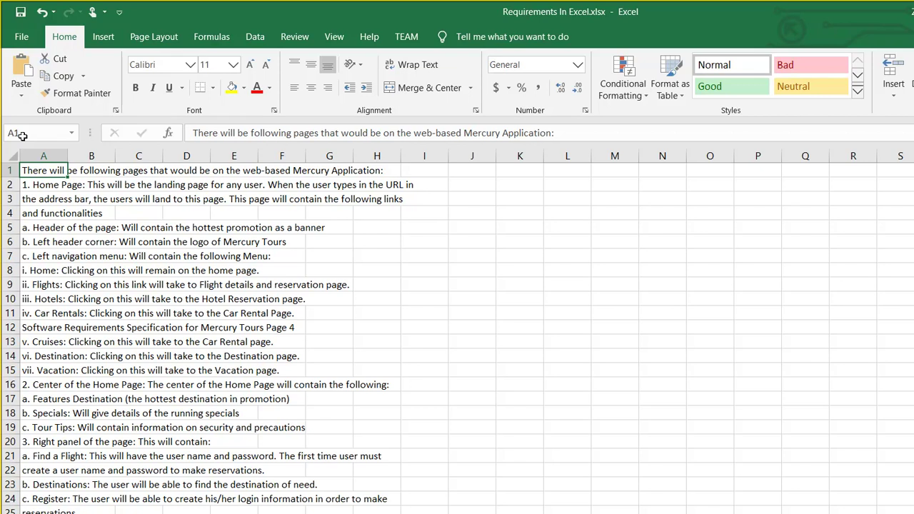
key("shift+Down")
key("shift+Right")
key("shift+Right")
key("shift+Right")
key("shift+Right")
key("shift+Right")
key("shift+Right")
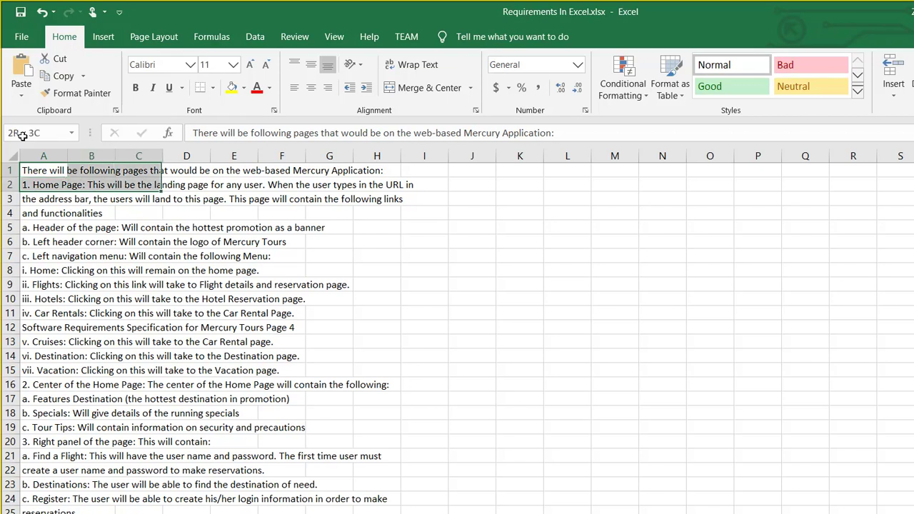
key("shift+Right")
key("shift+Right")
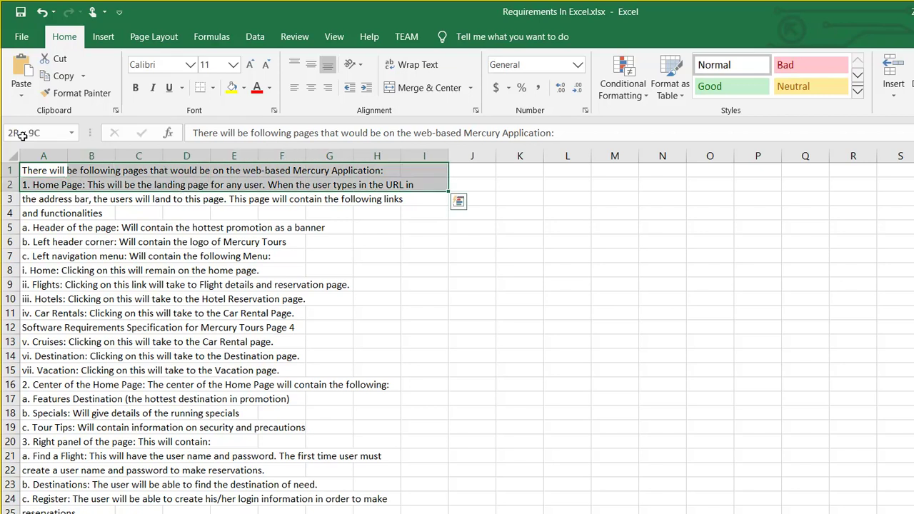
key("shift+Right")
key("shift+Right")
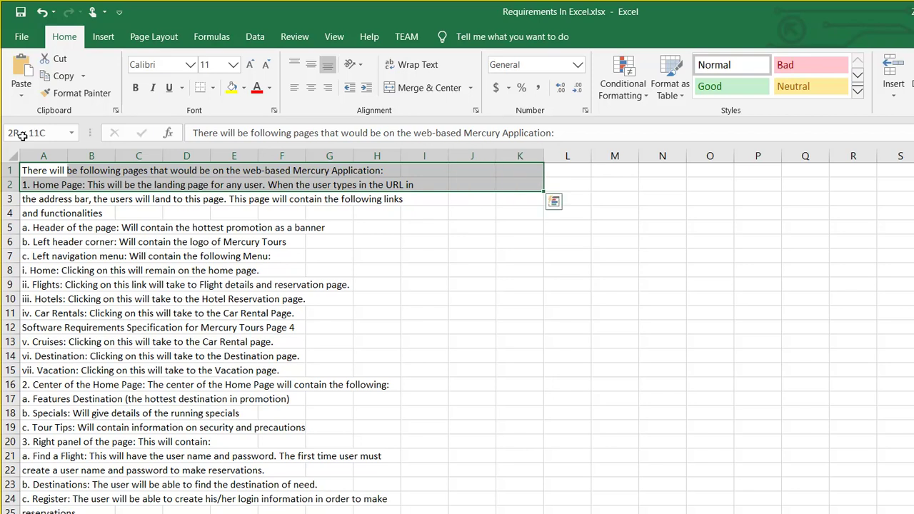
key("shift+Down")
key("shift+Down")
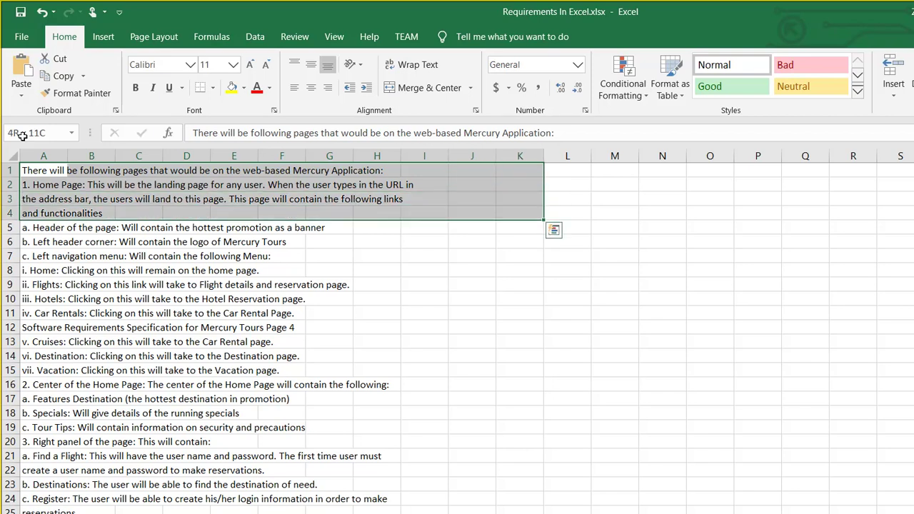
key("shift+Down")
key("shift+Down")
key("shift+Down")
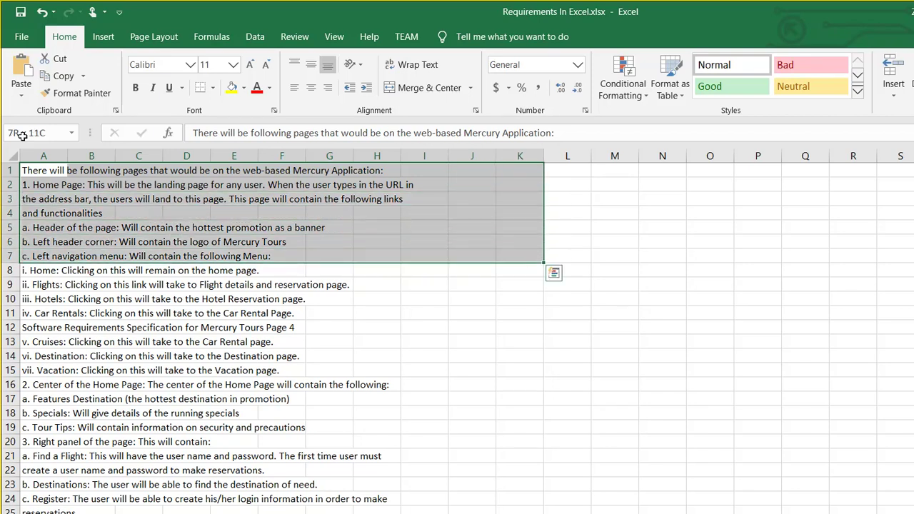
key("ctrl+c")
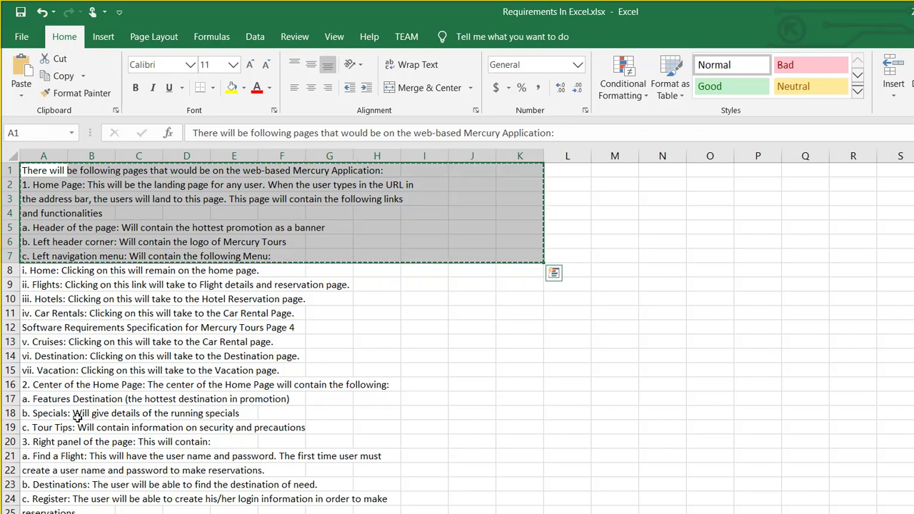
key("alt+Tab")
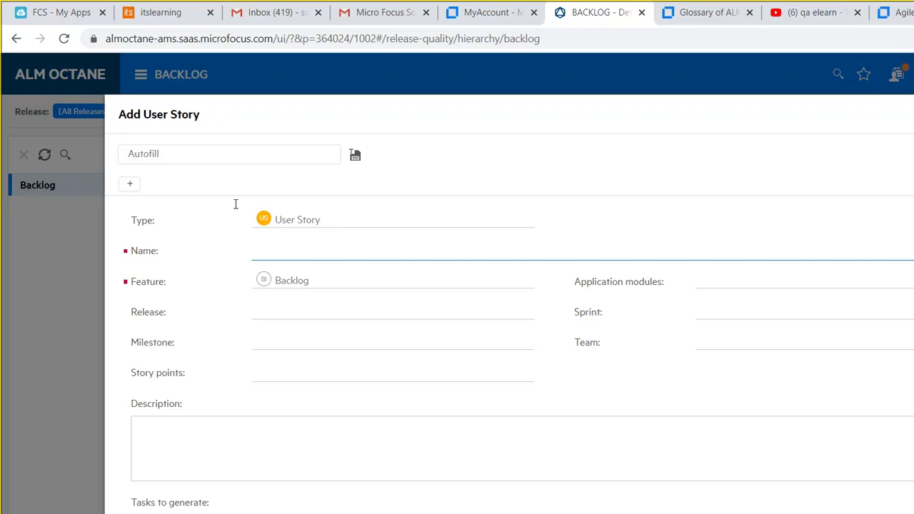
Name the story 'NewTours Homepage' with release Test Release Feb 2020 and Sprint 1.
type("NewTours Homepage")
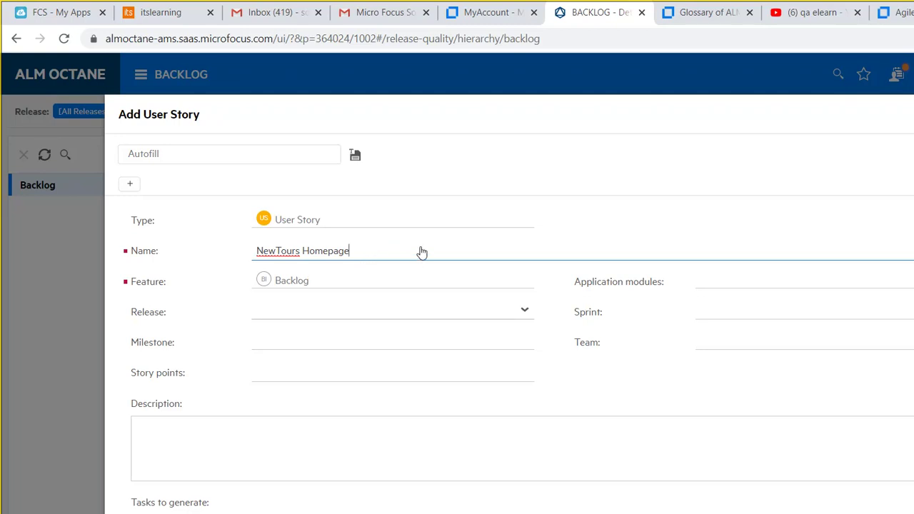
key("Tab")
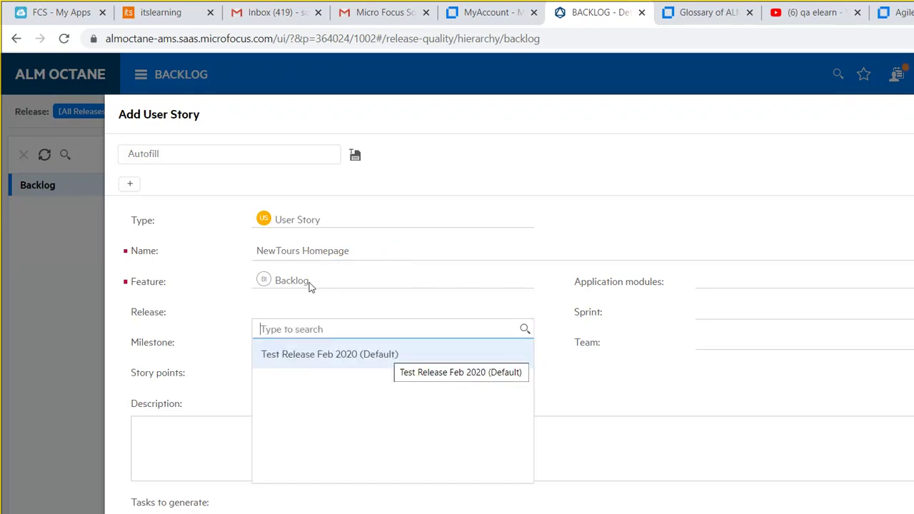
key("Return")
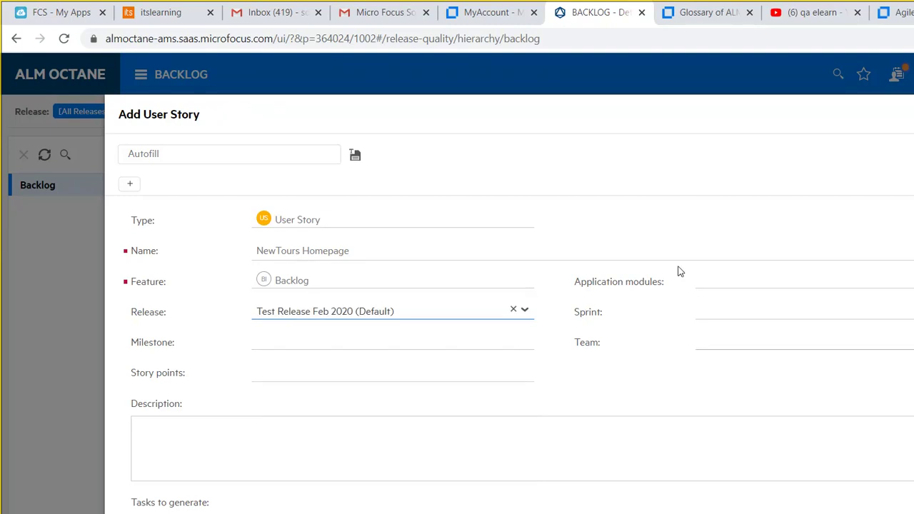
key("Tab")
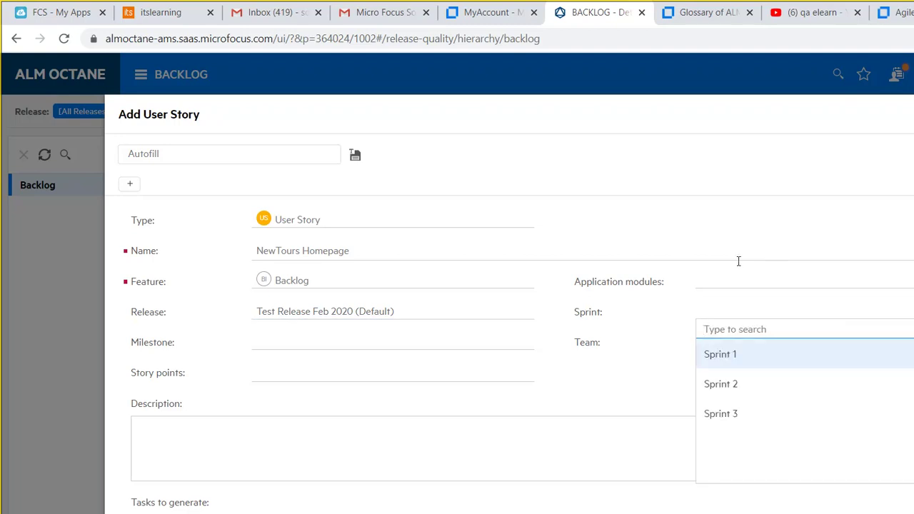
key("Return")
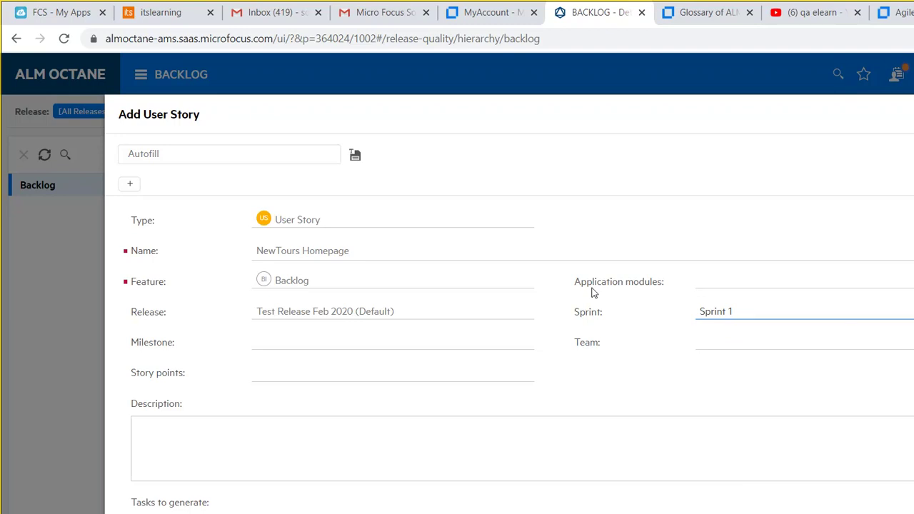
Leave the team unassigned, paste the requirements into Description, and add the story.
key("Tab")
key("Return")
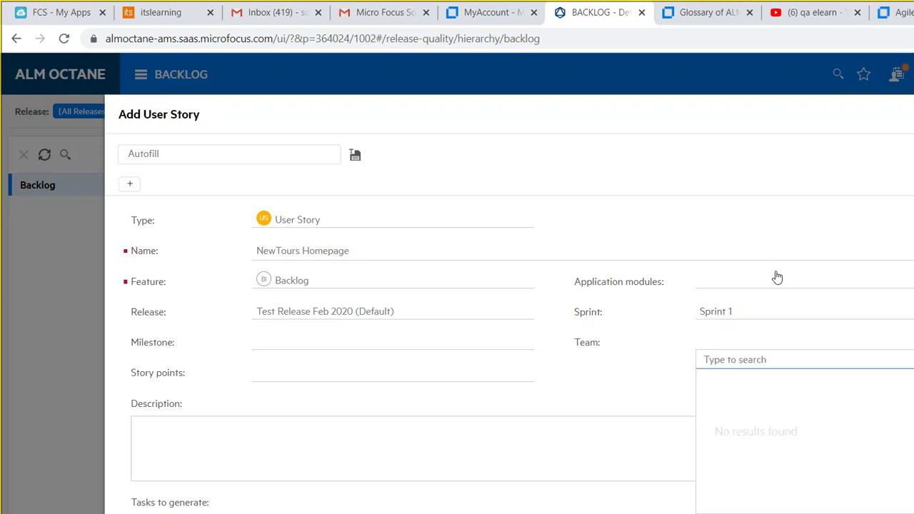
key("Escape")
left_click(280, 366)
key("Tab")
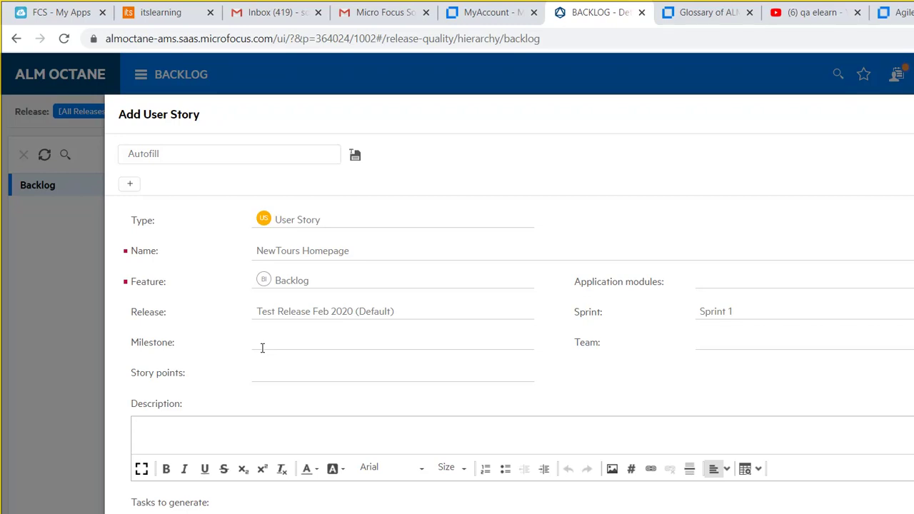
key("ctrl+v")
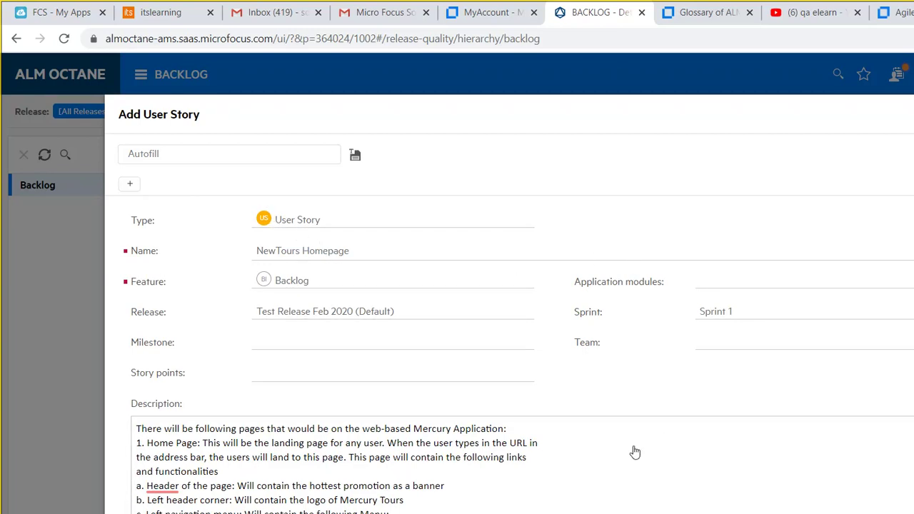
left_click(608, 447)
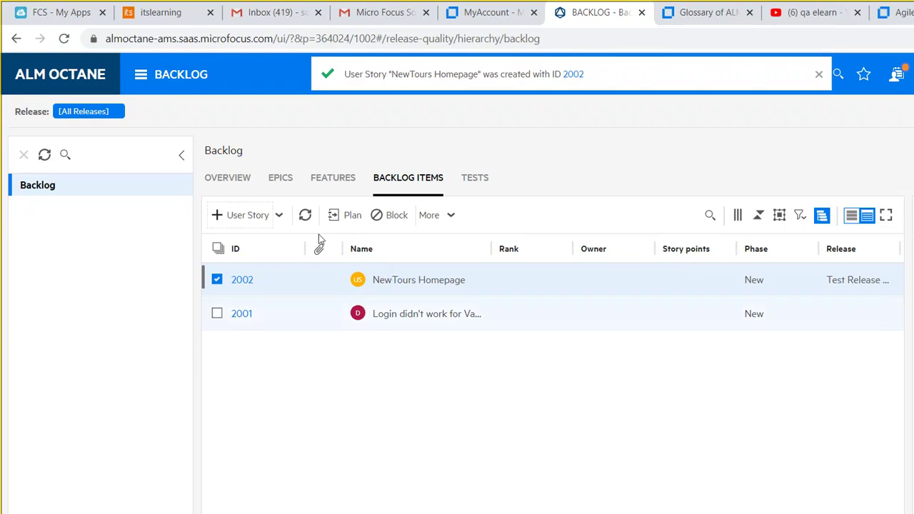
Go to Quality > Tests and open a new browser tab.
left_click(114, 66)
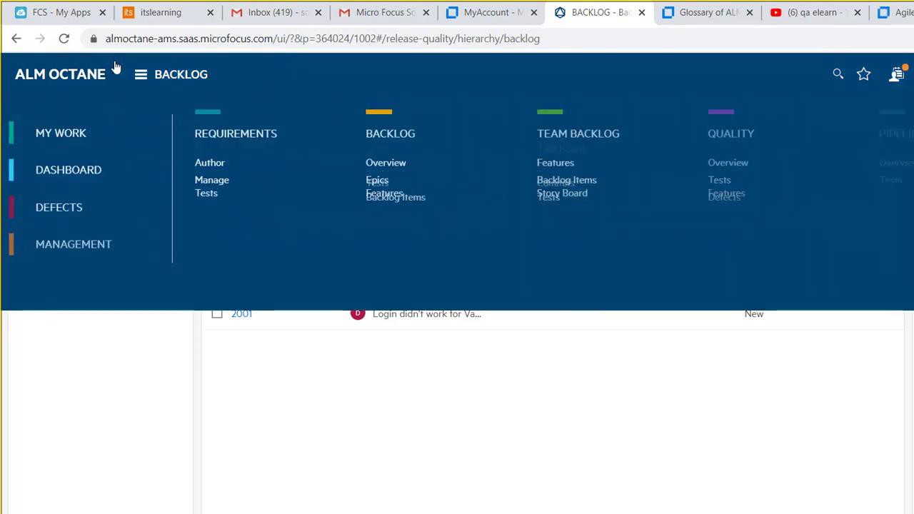
left_click(577, 146)
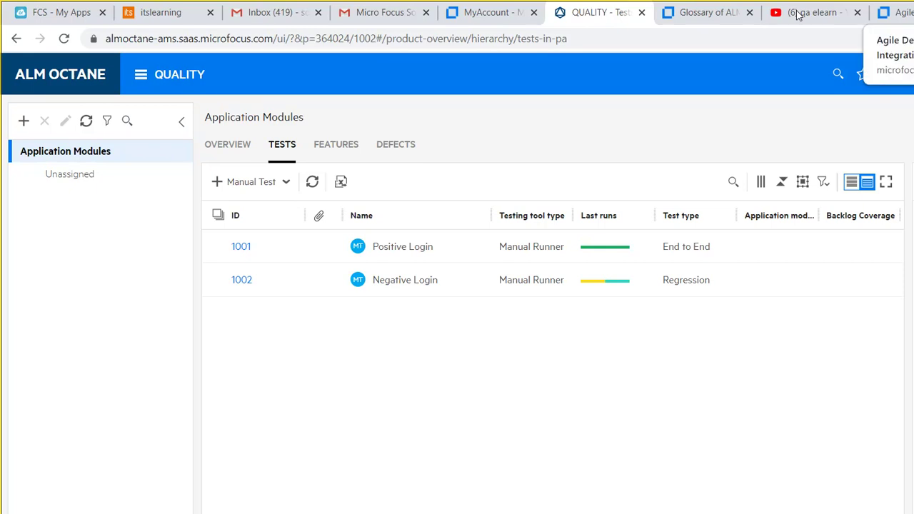
key("ctrl+t")
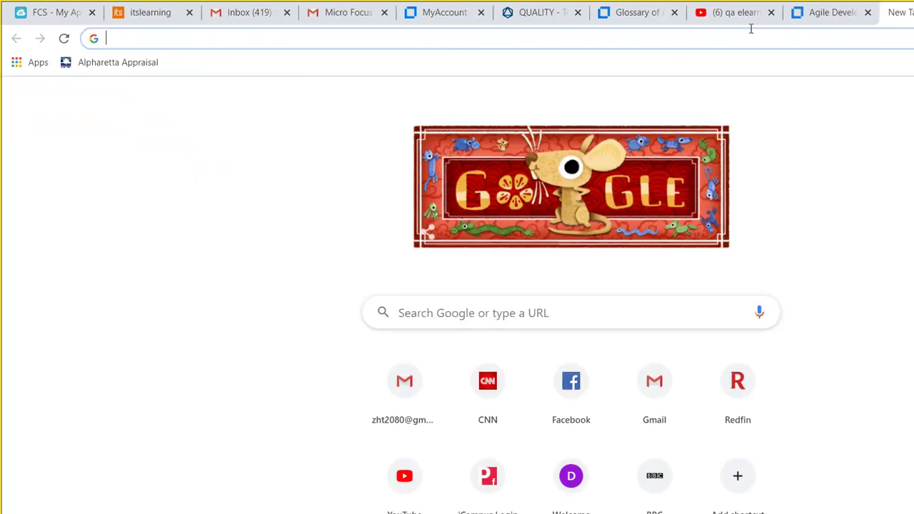
Load the Mercury Tours site newtours.demoaut.com, select its address, and return to ALM Octane.
type("new")
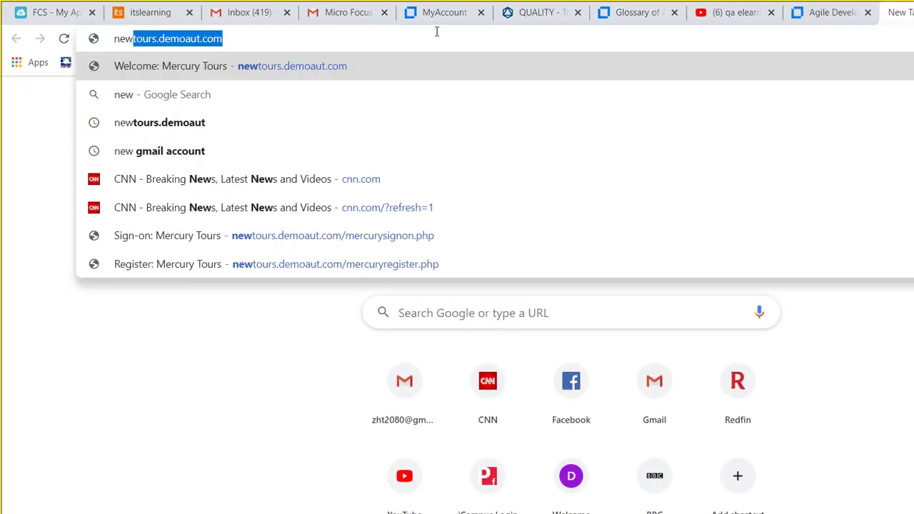
left_click(258, 66)
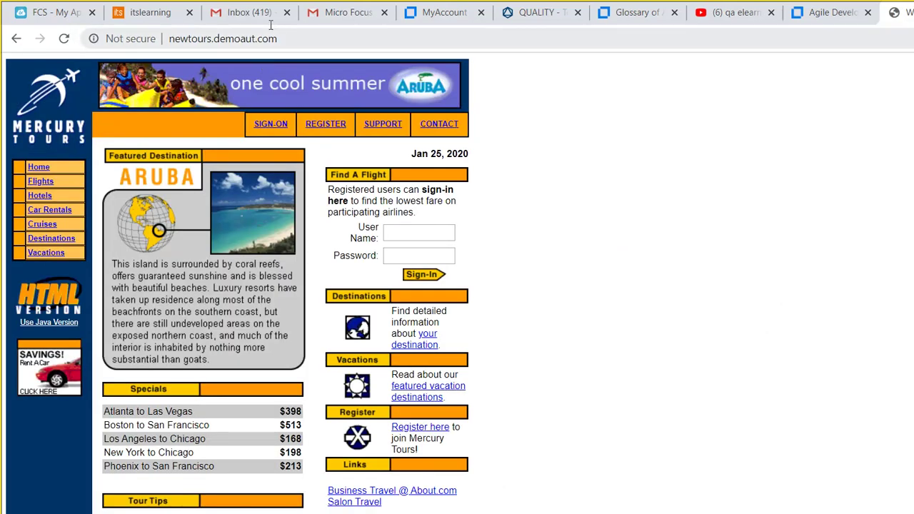
left_click(271, 30)
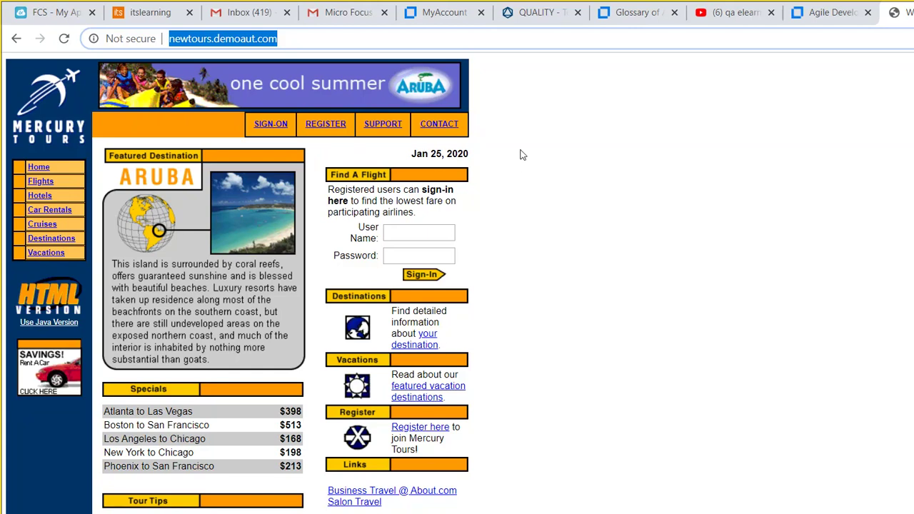
left_click(539, 13)
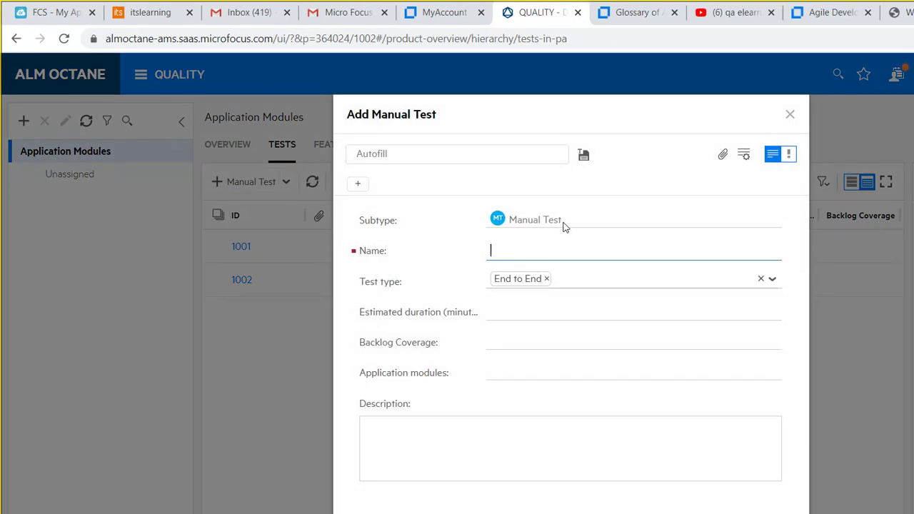
Name the manual test NewToursLogin and add Regression alongside End to End as test types.
type("NewToursLogin")
key("Tab")
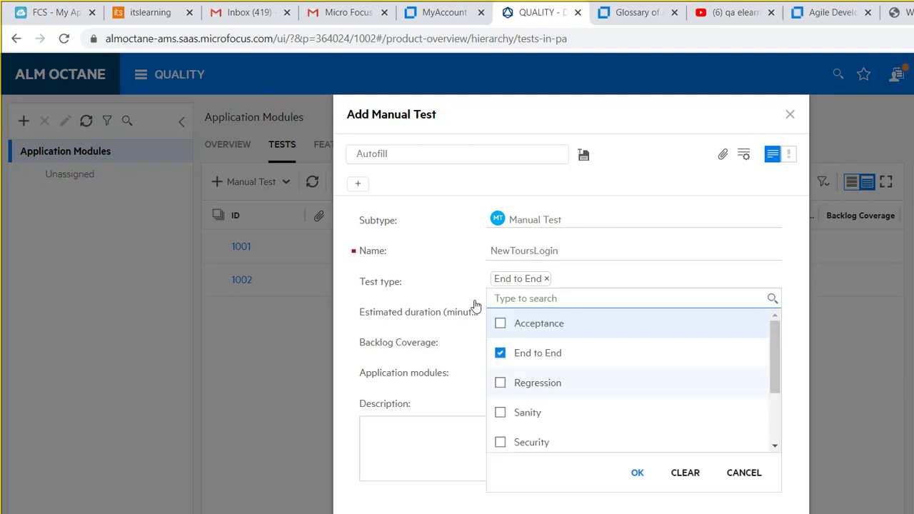
left_click(513, 386)
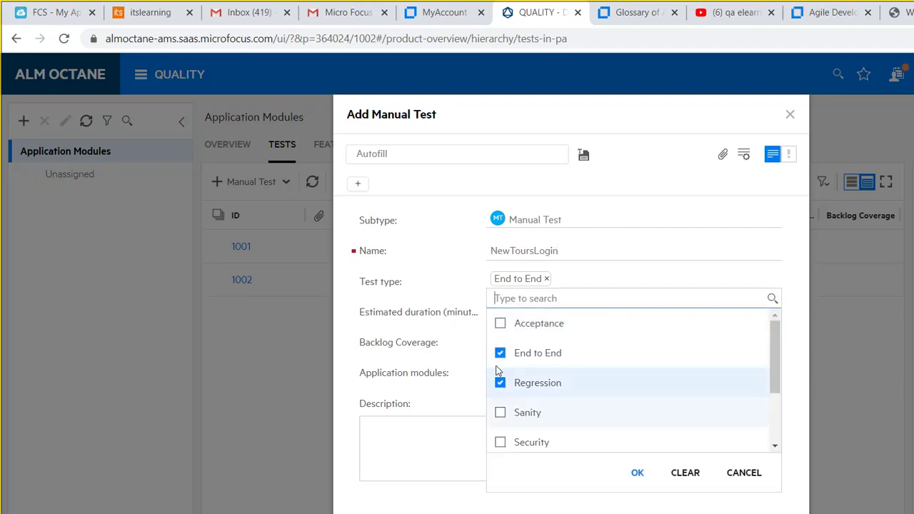
key("Return")
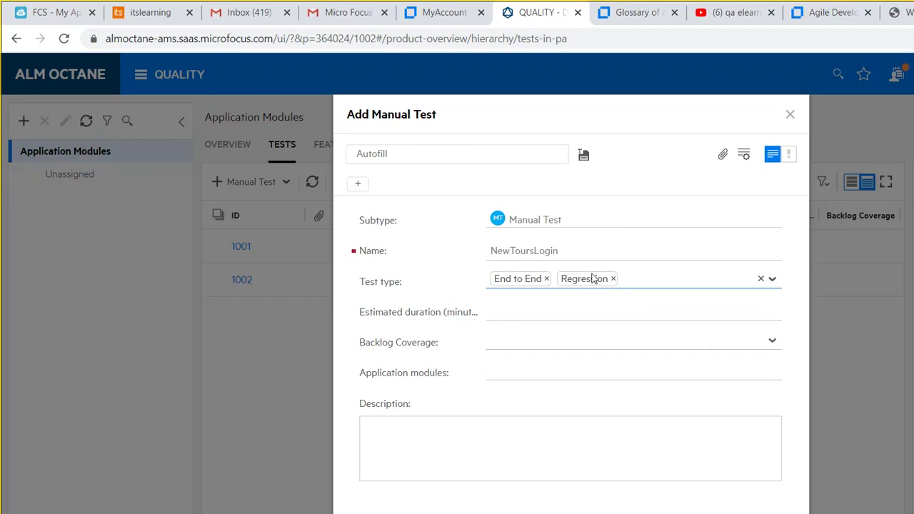
Leave Backlog Coverage empty and clear the Application modules field.
left_click(626, 342)
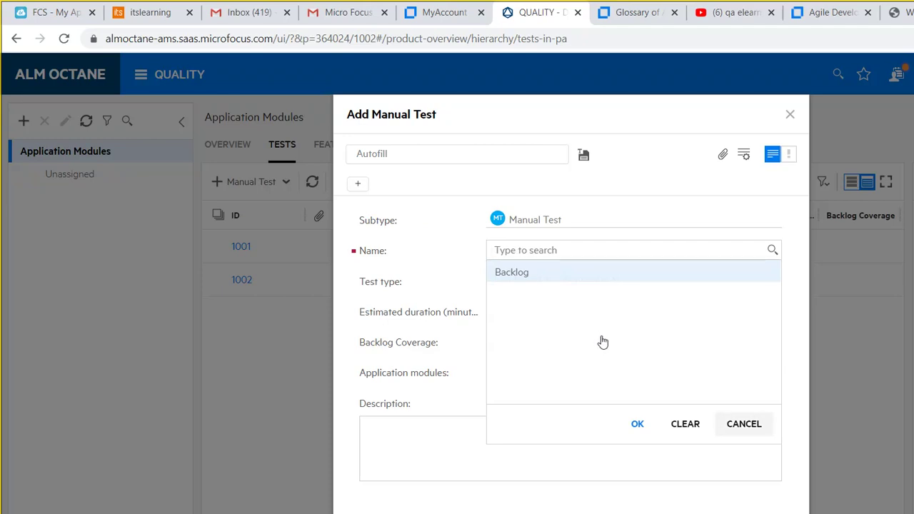
left_click(746, 423)
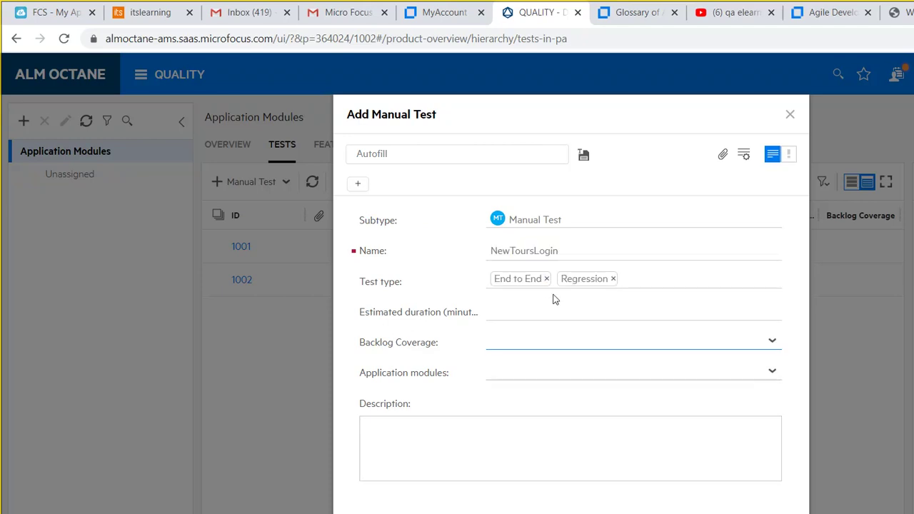
left_click(622, 302)
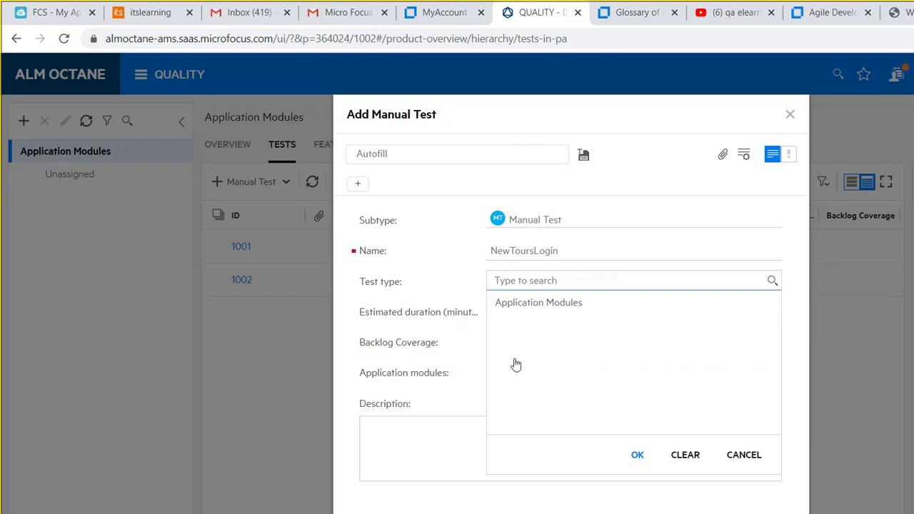
left_click(686, 455)
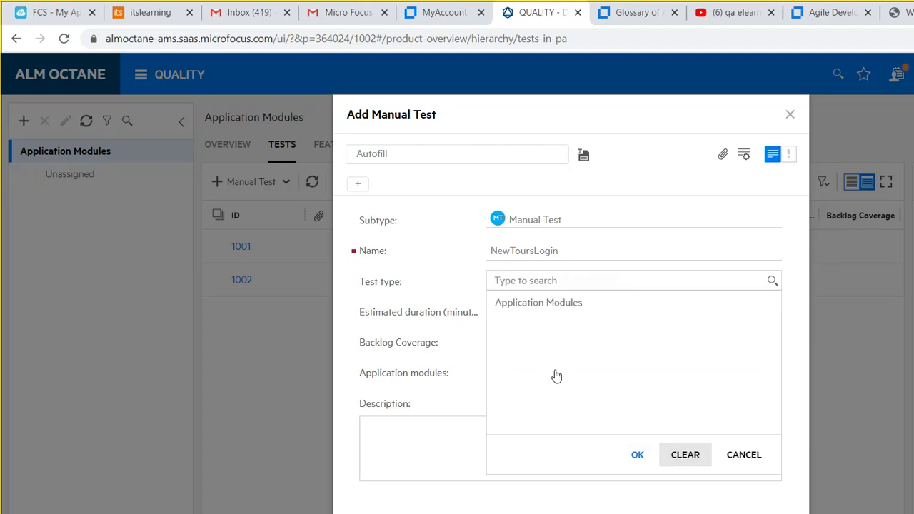
left_click(330, 372)
left_click(365, 370)
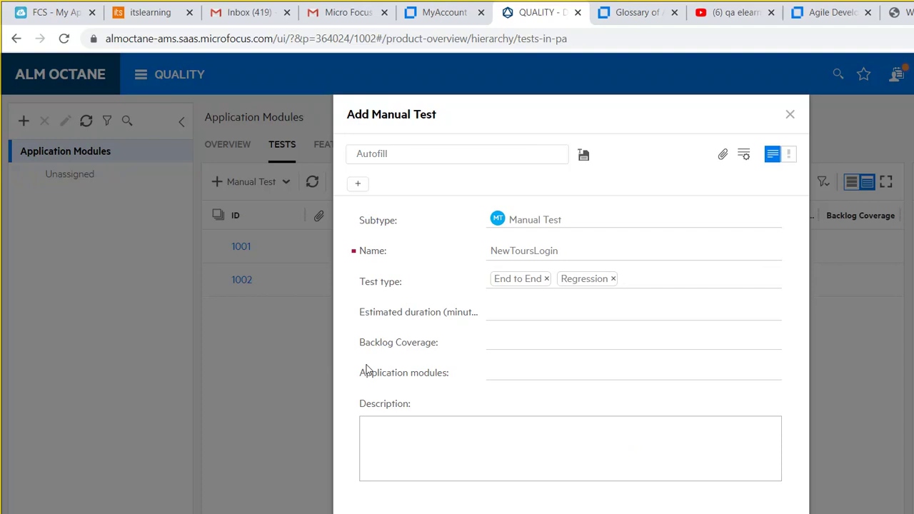
left_click(484, 447)
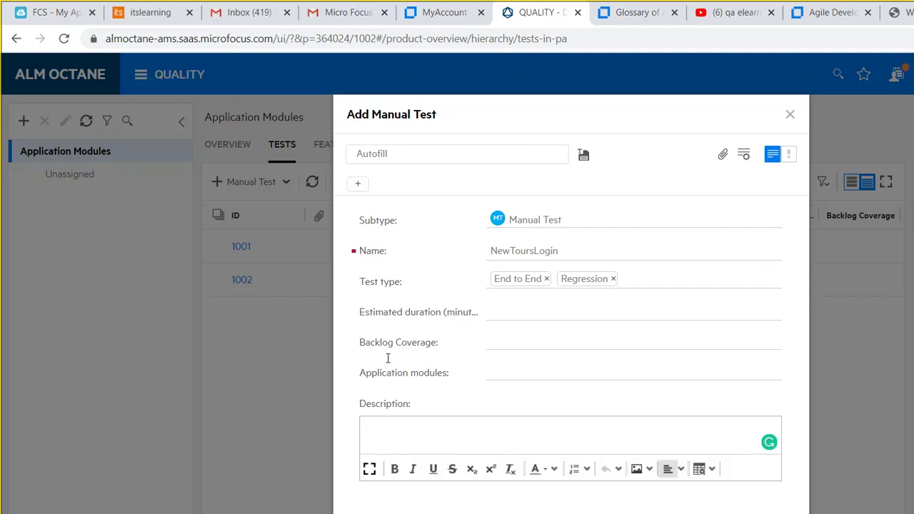
Describe the test as 'This test case is to verify the login functionality' and create it with Add & Edit.
type("This test case ")
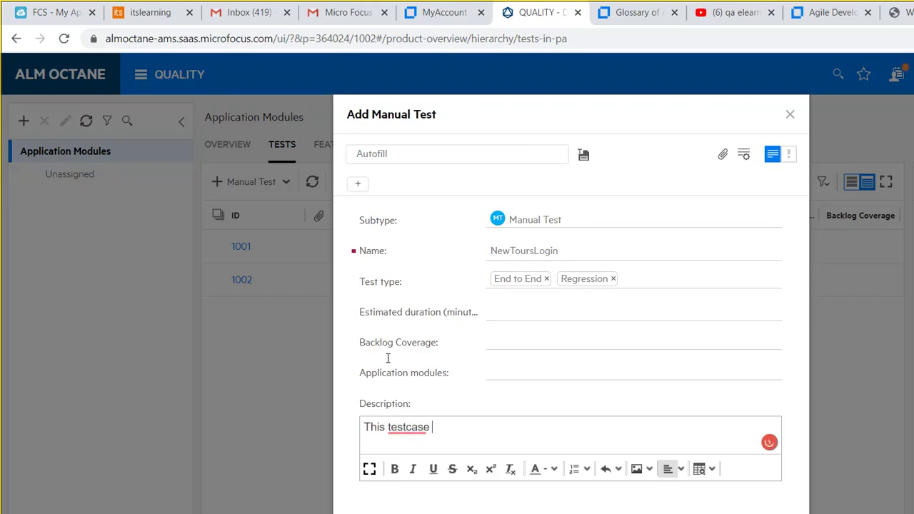
type("is to verify")
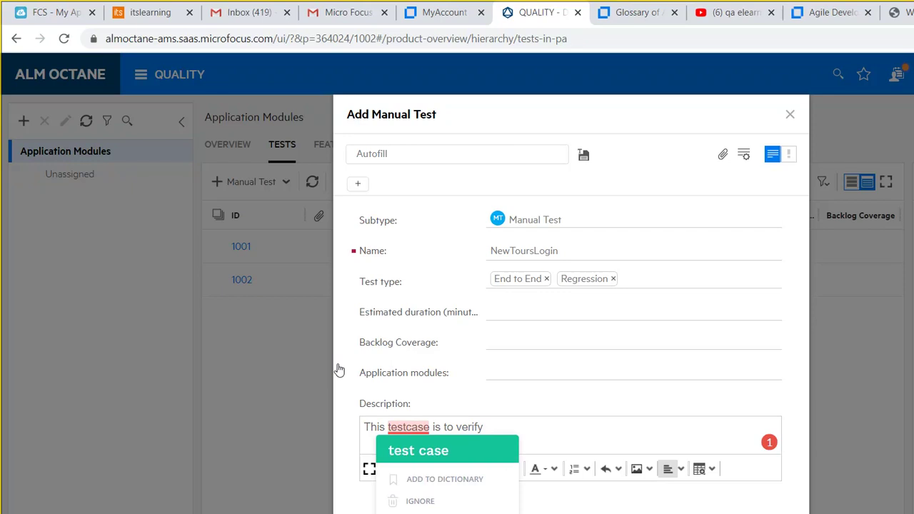
type(" the login functionality")
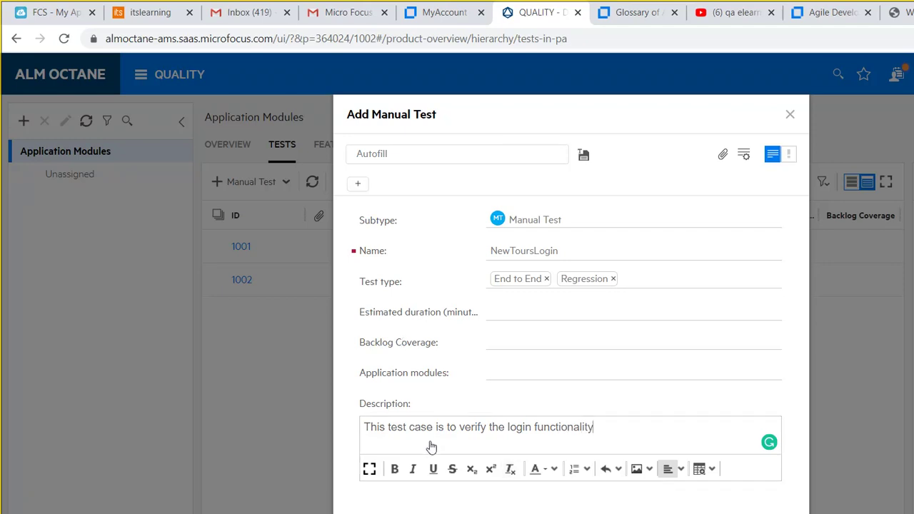
left_click(470, 440)
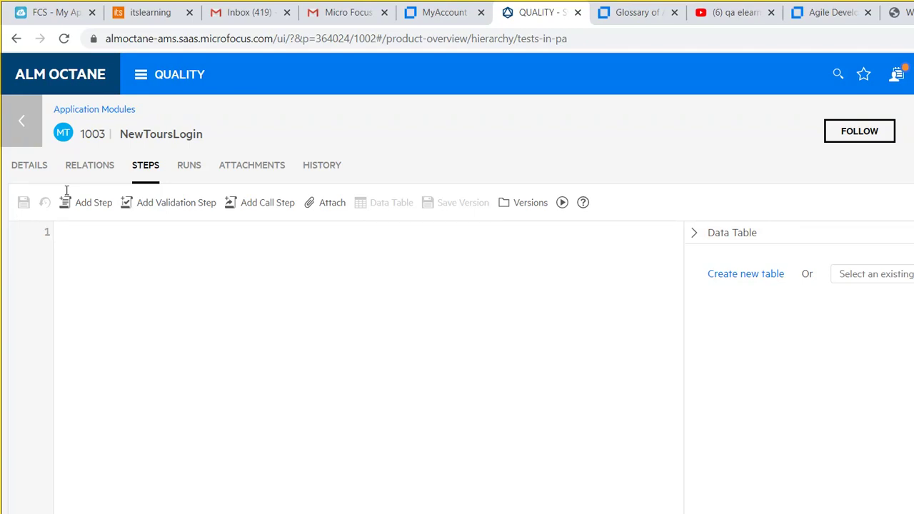
Write step 1: 'Open browser and navigate to' the pasted newtours.demoaut.com address.
type("Open ")
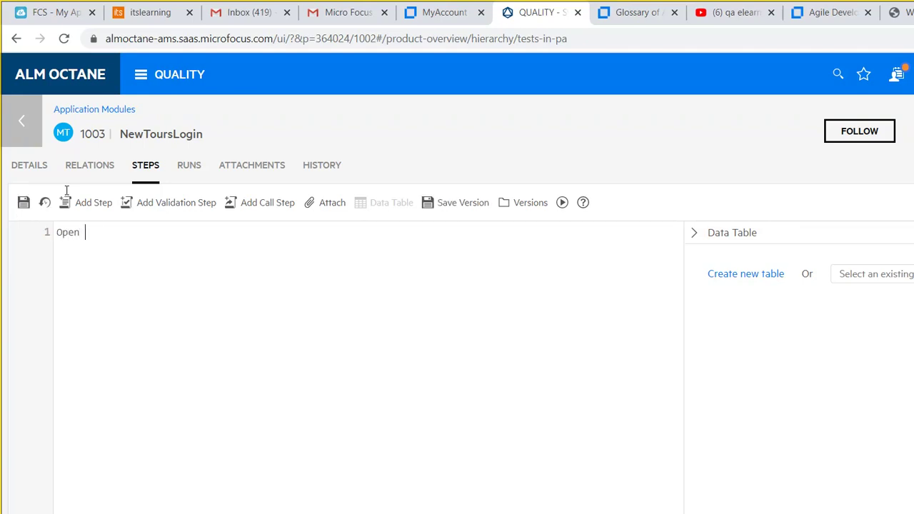
type("browser nad")
key("BackSpace")
key("BackSpace")
key("BackSpace")
key("BackSpace")
type("and navig")
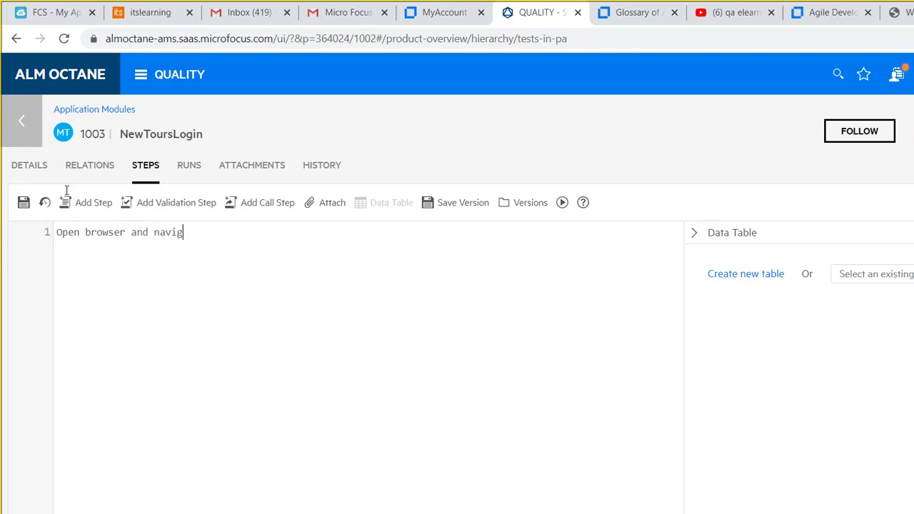
type("ate to")
type("http://newtours.demoaut.com/")
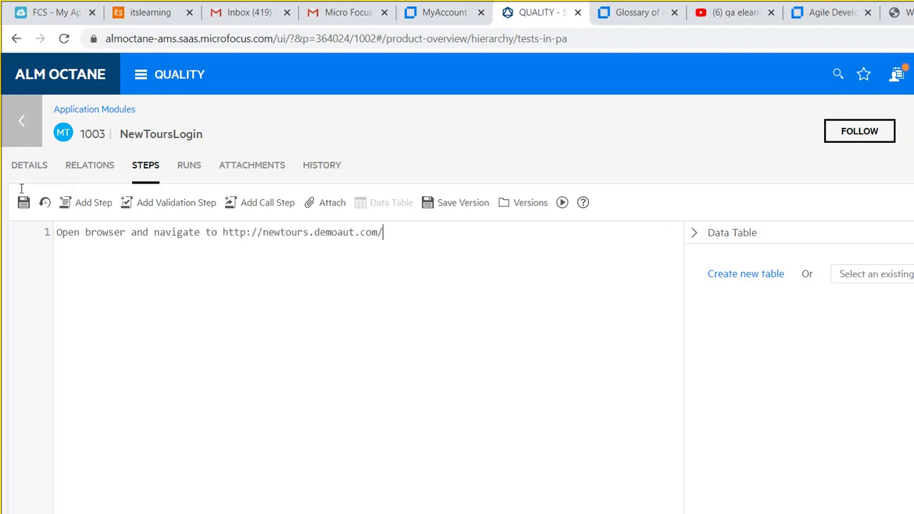
Add expected login textboxes, an 'Input user name' step, and its username-displayed expectation.
key("Return")
type("- ?Page will b")
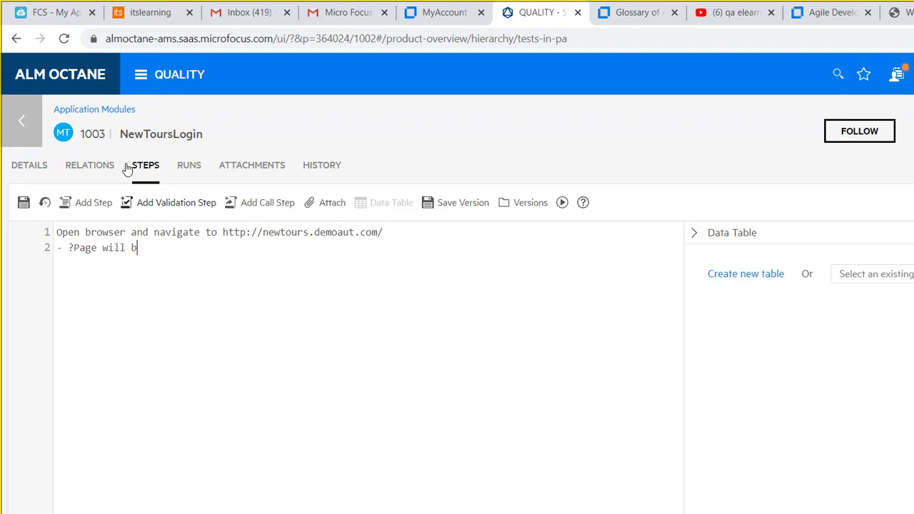
type("e loaded with lo")
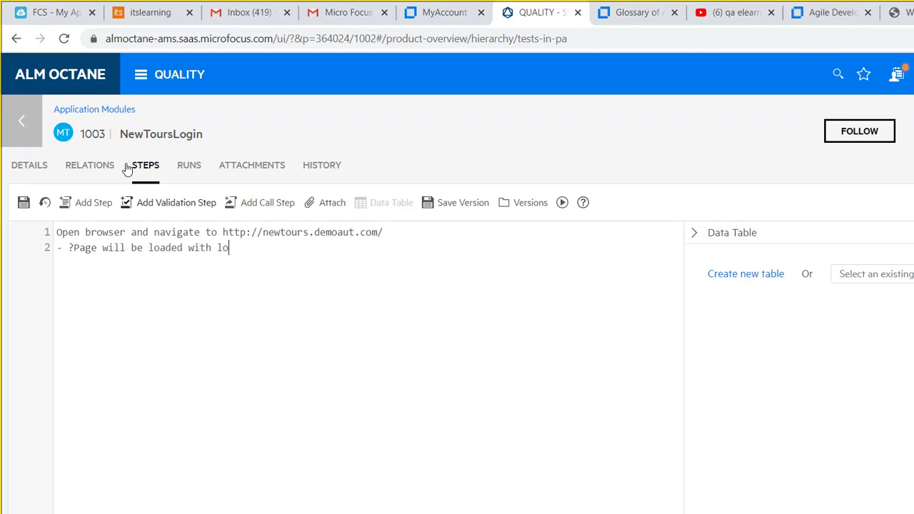
type("gin textboxes")
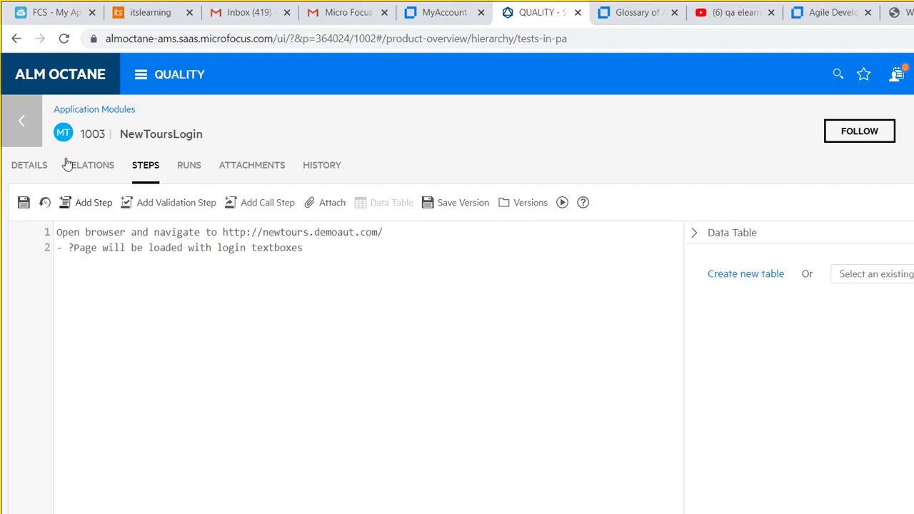
type("Input ")
type("user")
type("id")
key("BackSpace")
key("BackSpace")
type("name")
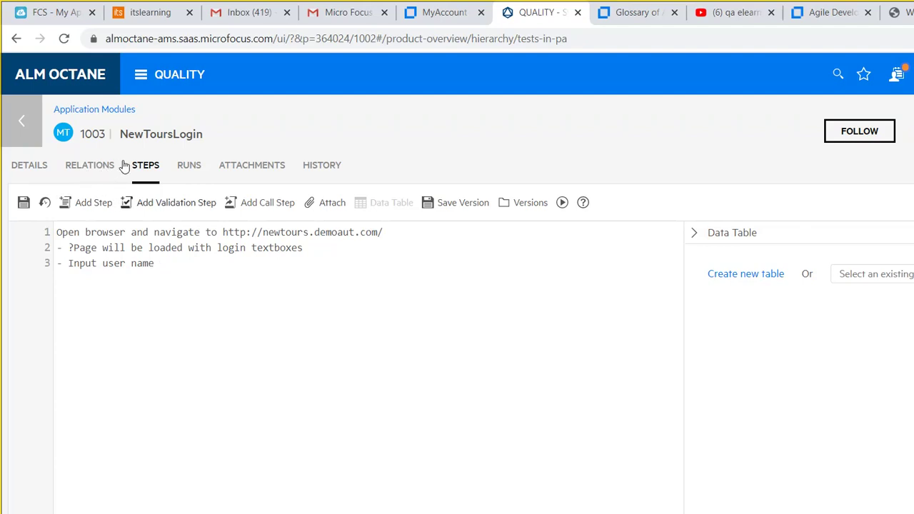
key("Return")
type("?Username will be displ")
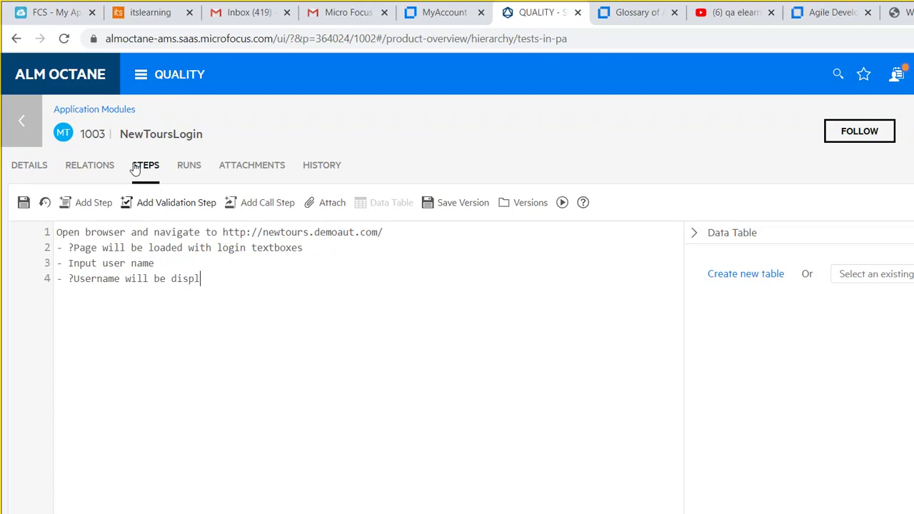
type("ayed in the textbox")
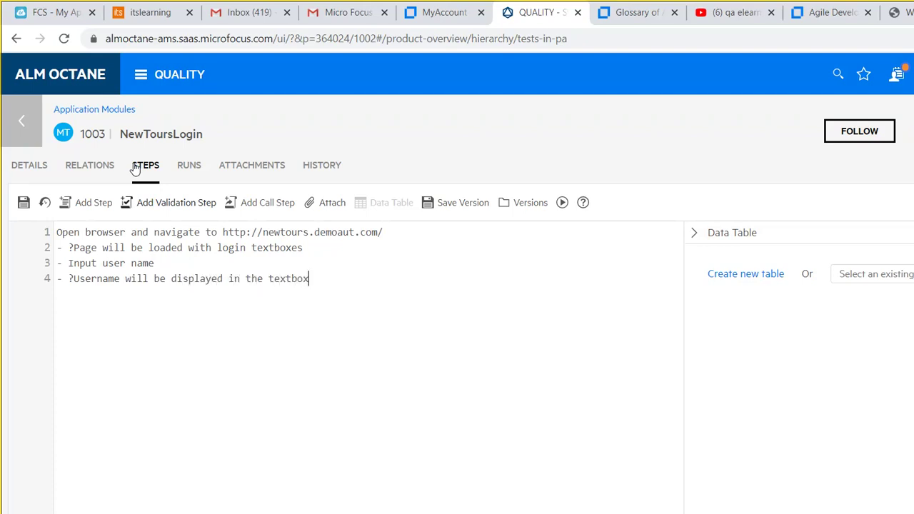
Add an 'Input password' step expecting the password to display as encrypted.
key("Return")
type("Input pass")
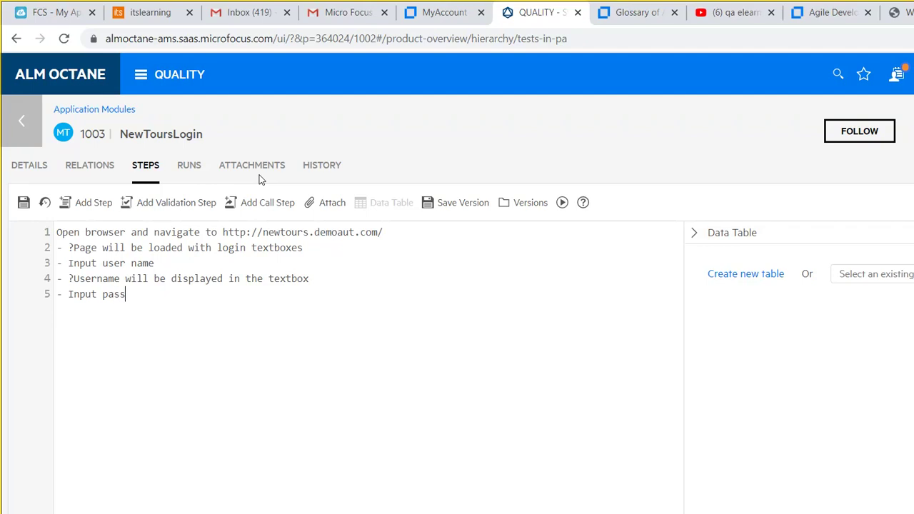
type("word")
key("Return")
type("?Password will be displayed as encrypted")
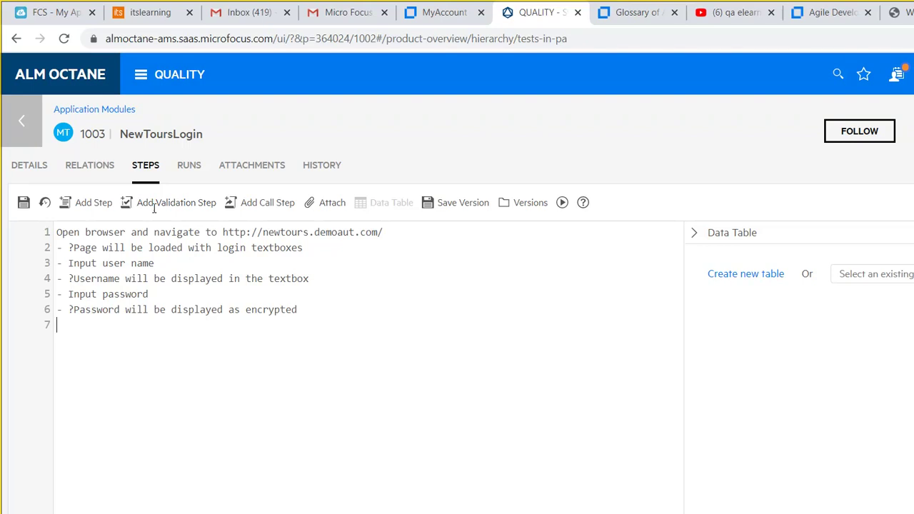
Add 'Click Sign in button' expecting a Login Successful message, then save the test.
type("ick Sign in butto")
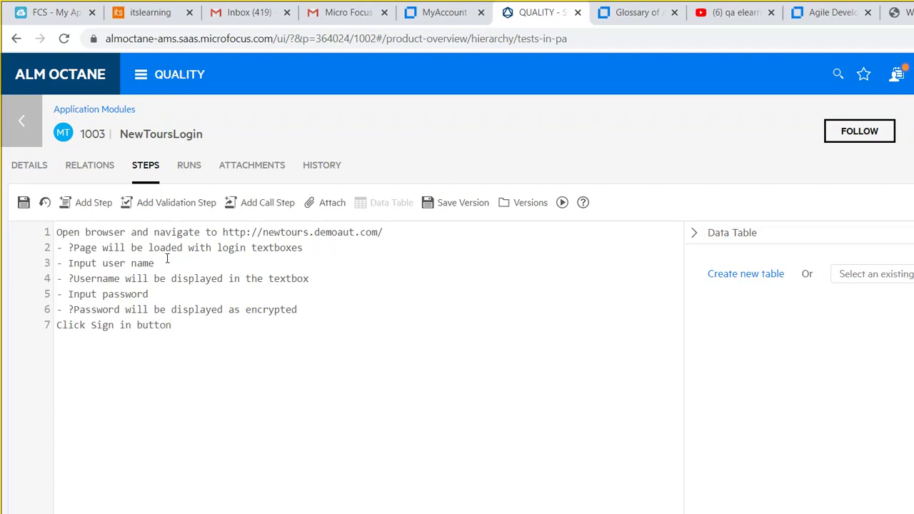
type("n")
key("Return")
key("BackSpace")
key("BackSpace")
key("Return")
type("- ?Login Successfu")
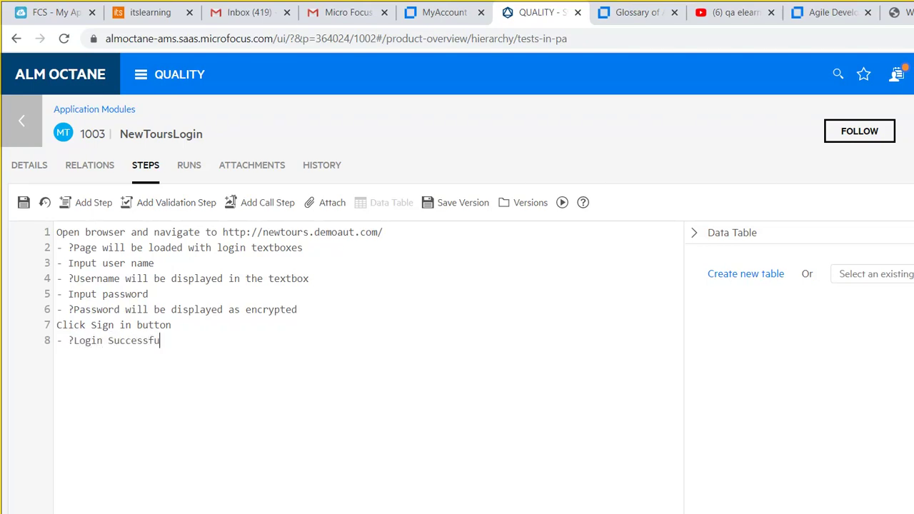
type("l message will be dispalyed")
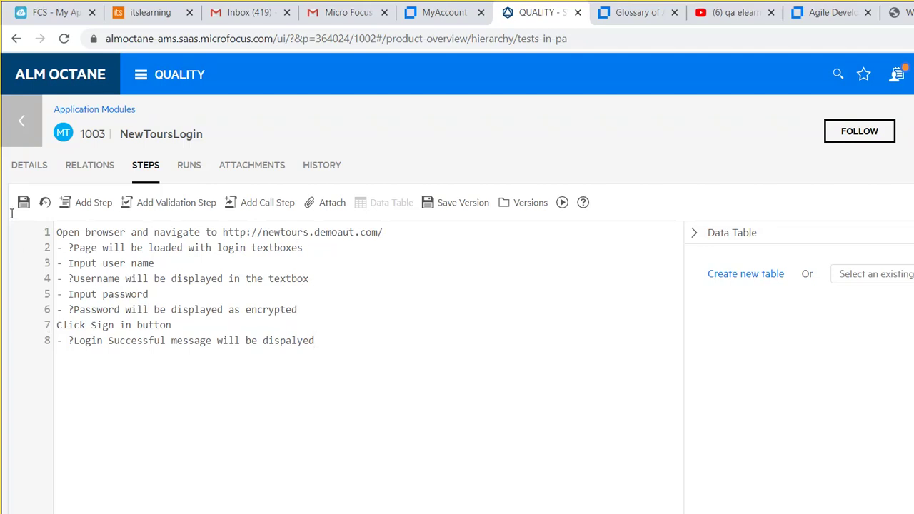
key("ctrl+s")
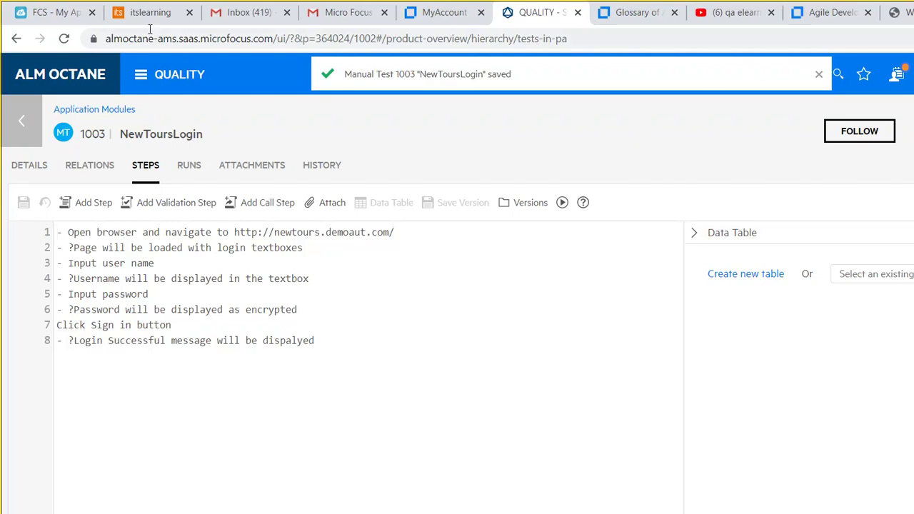
Open ALM Octane's main navigation to reach the Quality module's tests.
left_click(141, 74)
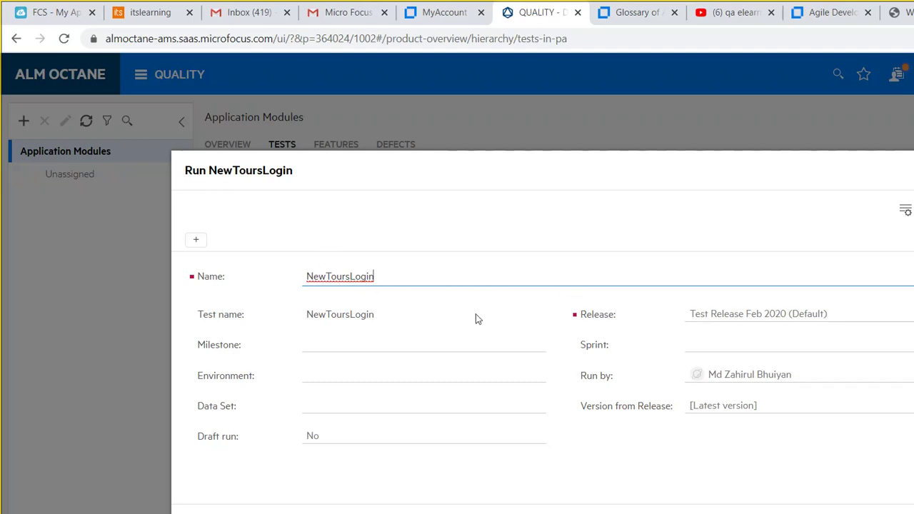
Set the run's Sprint to Sprint 1 and launch the manual runner with Let's Run.
key("Tab")
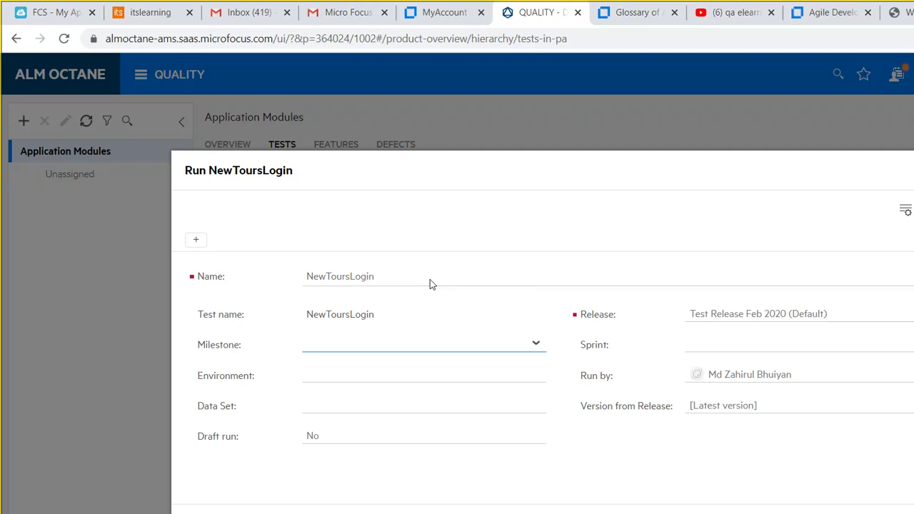
key("Down")
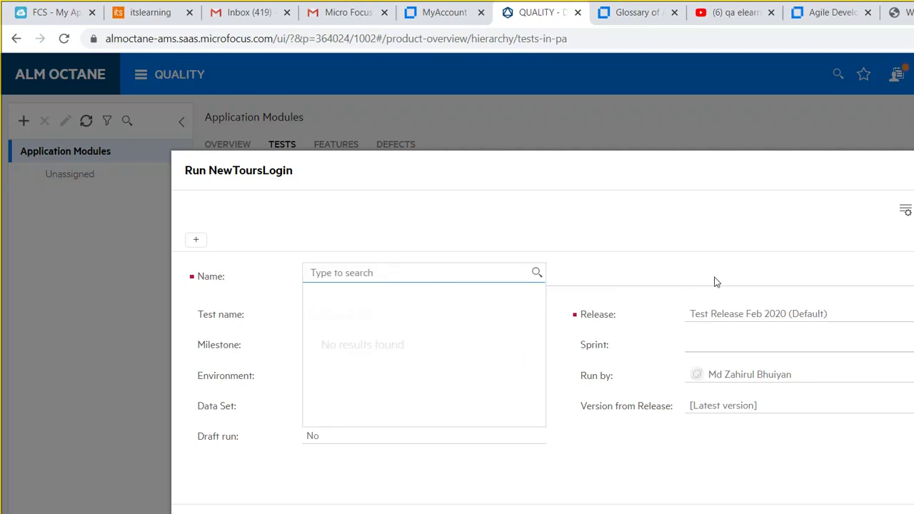
left_click(742, 284)
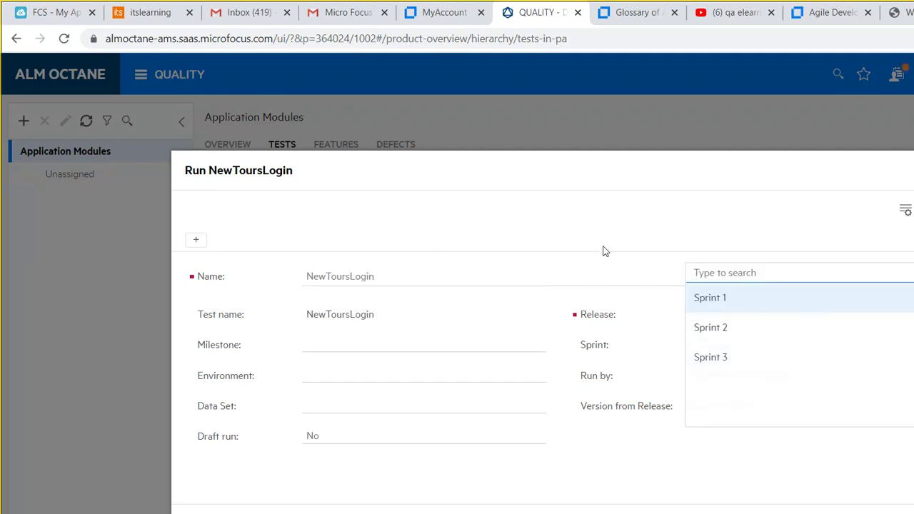
key("Return")
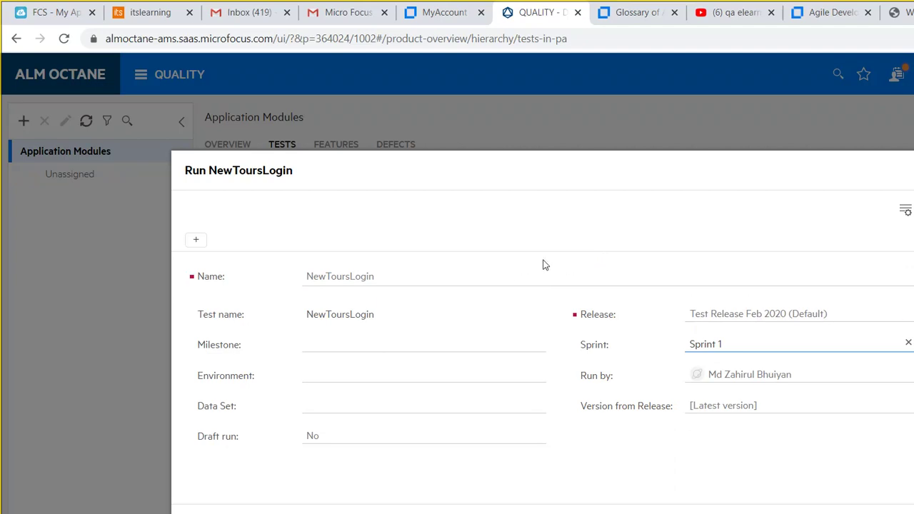
left_click(695, 428)
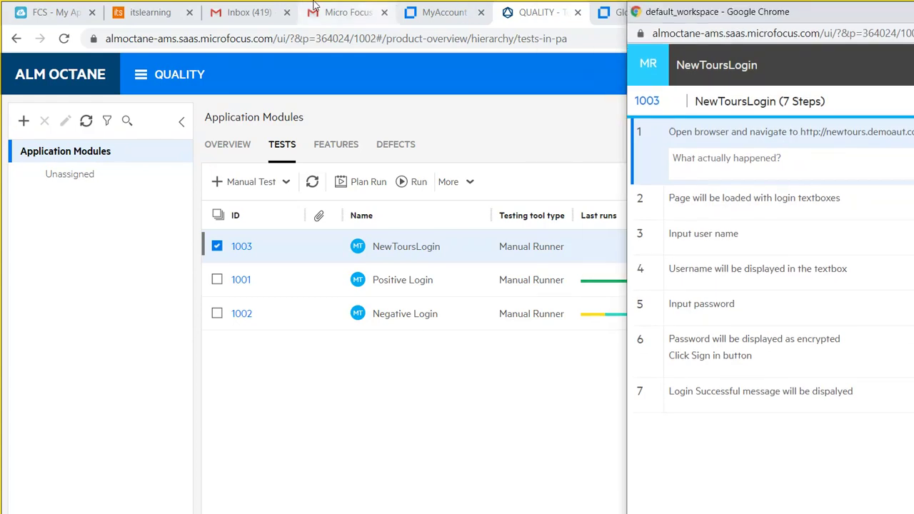
Move the runner aside, reload the Mercury Tours page, and return to the NewToursLogin runner.
left_click_drag(664, 5, 246, 3)
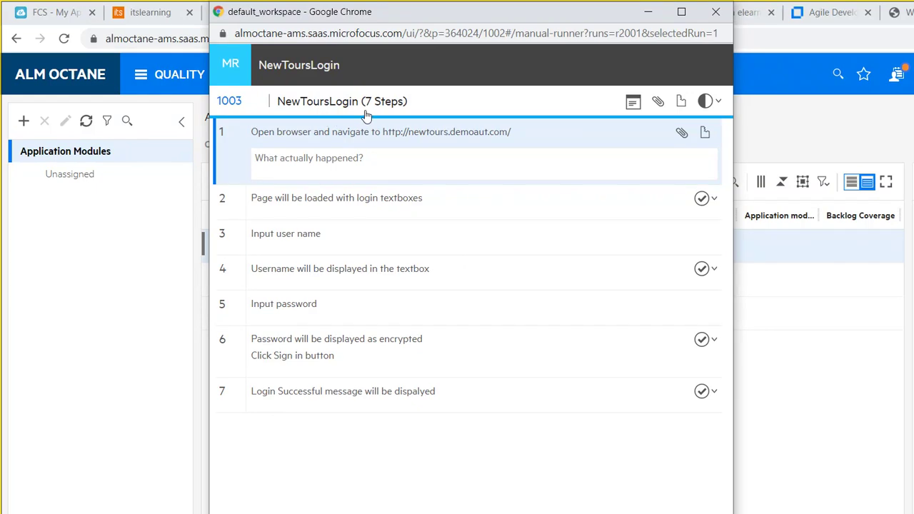
left_click(743, 19)
key("Return")
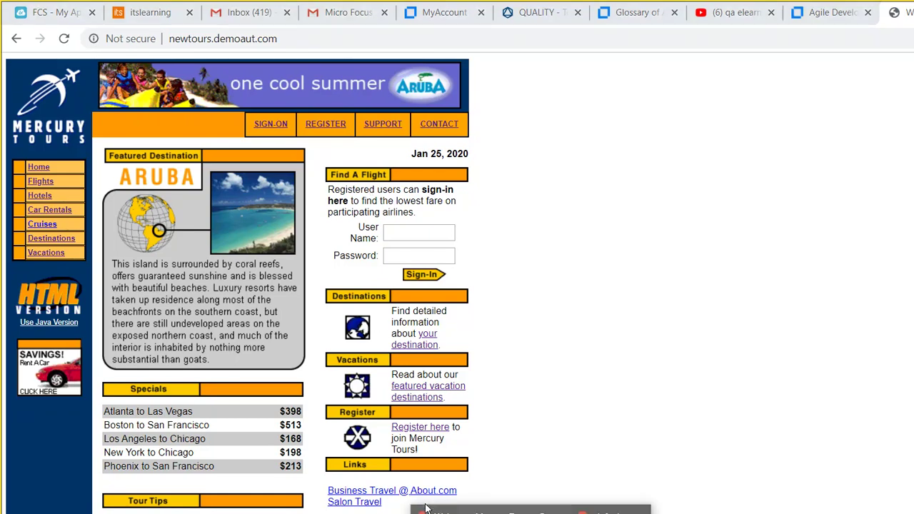
left_click(610, 510)
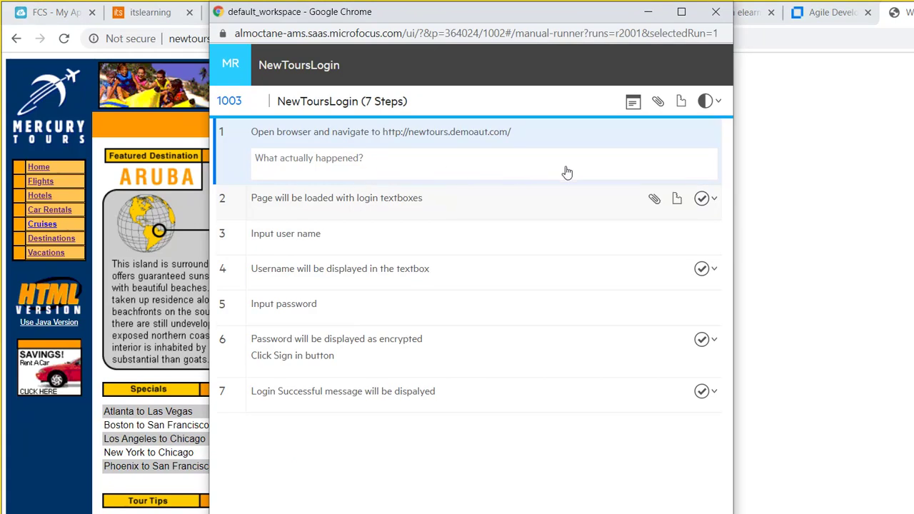
Mark step 2 Passed, then accept the saved login on the Mercury Tours page.
left_click(715, 198)
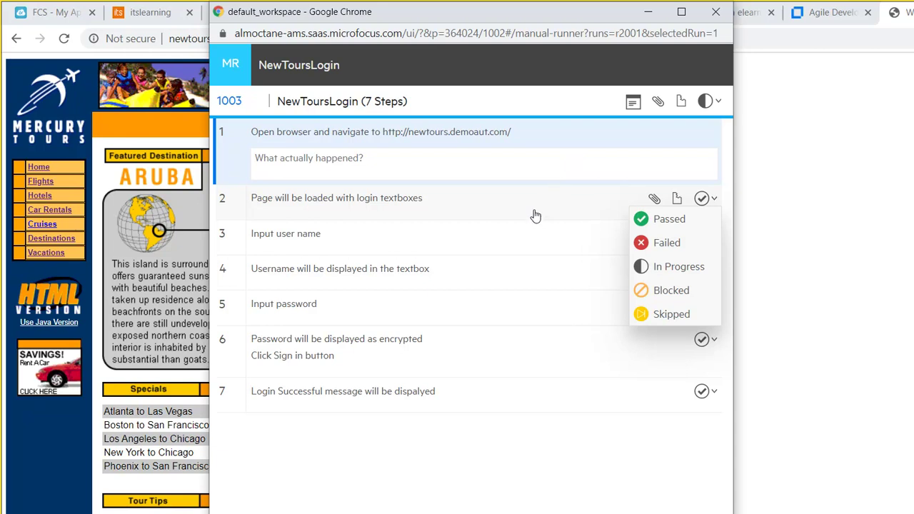
left_click(669, 218)
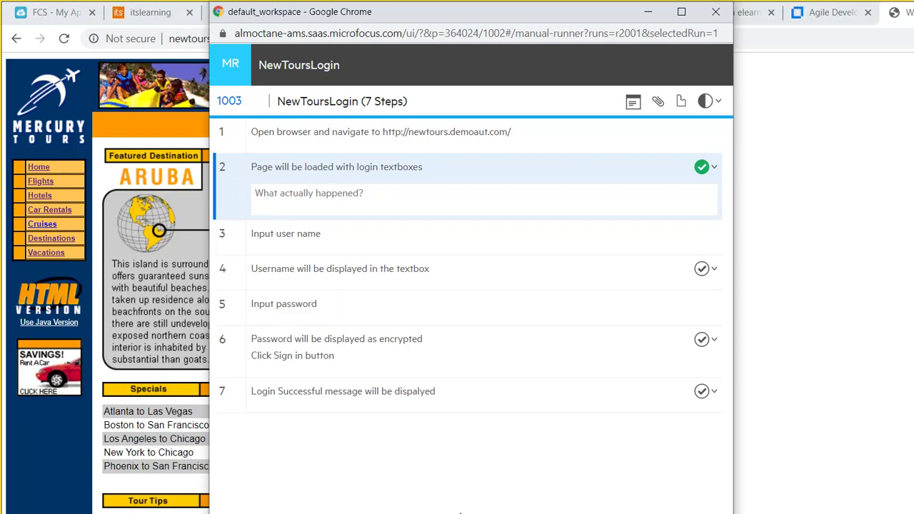
left_click(426, 509)
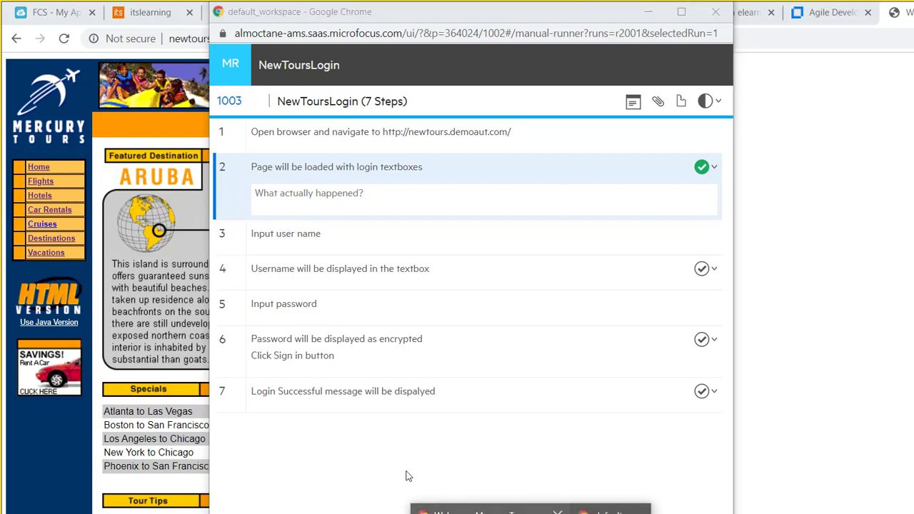
left_click(429, 509)
left_click(412, 232)
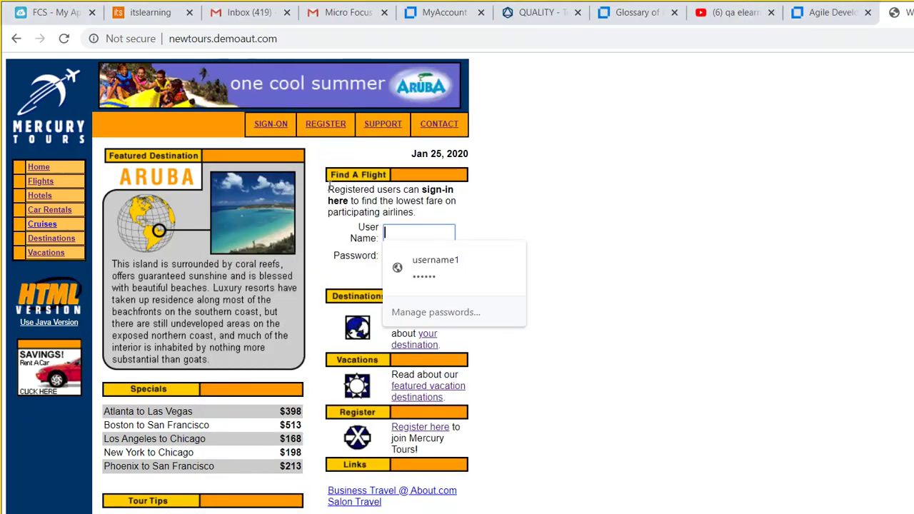
key("Return")
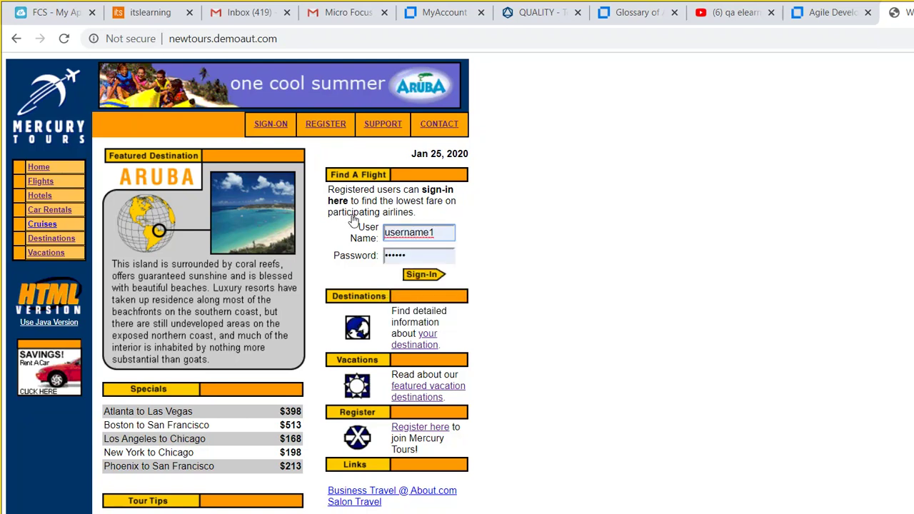
Replace the autofilled user name on Mercury Tours, then mark step 4 Passed in the runner.
left_click_drag(442, 233, 192, 201)
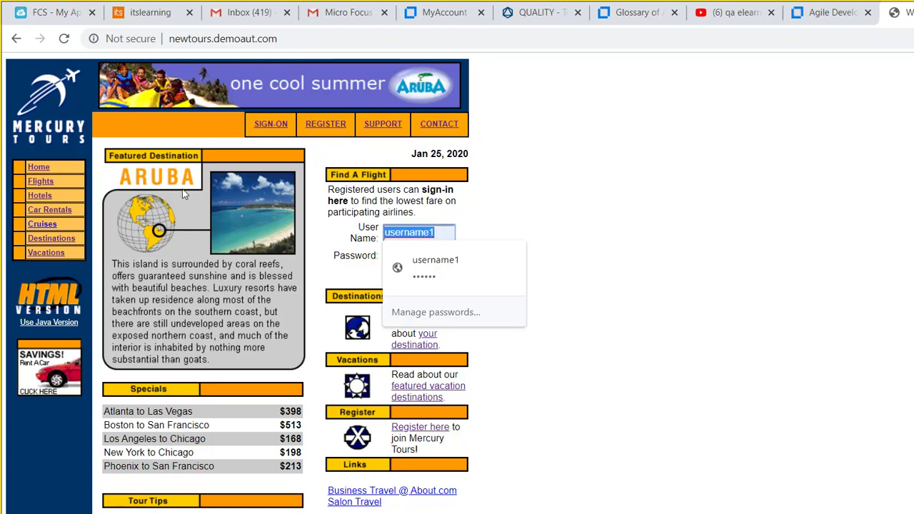
type("Tester1")
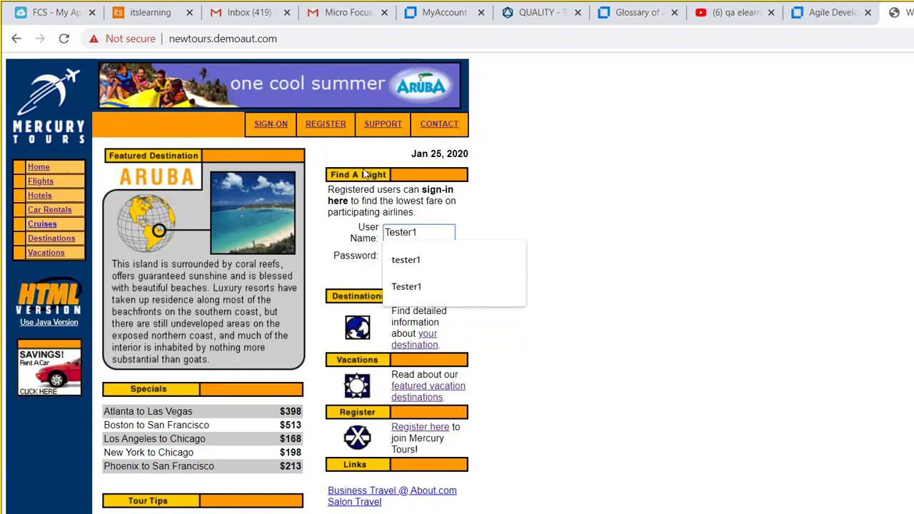
left_click(450, 154)
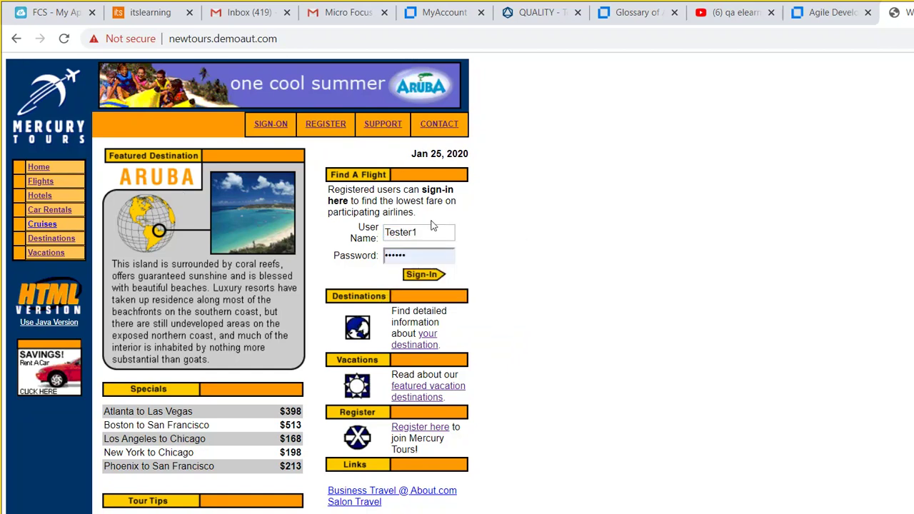
left_click(426, 512)
left_click(604, 511)
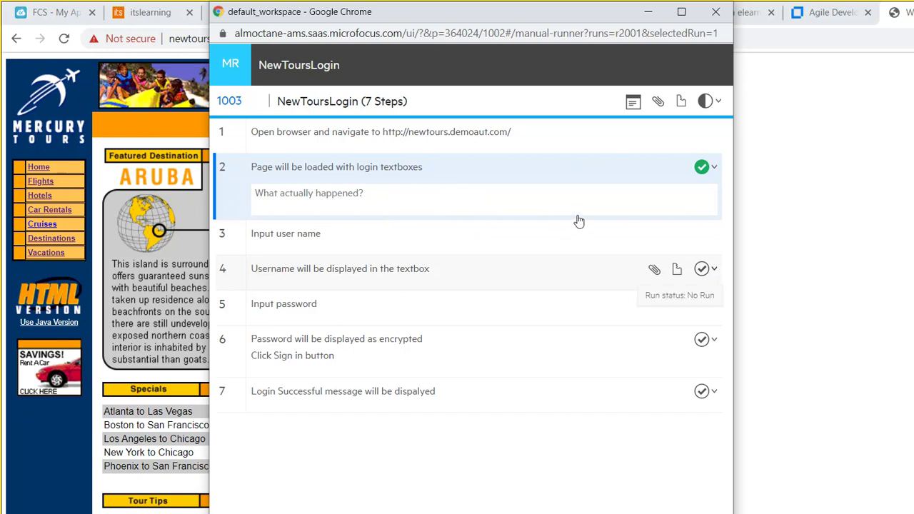
left_click(714, 268)
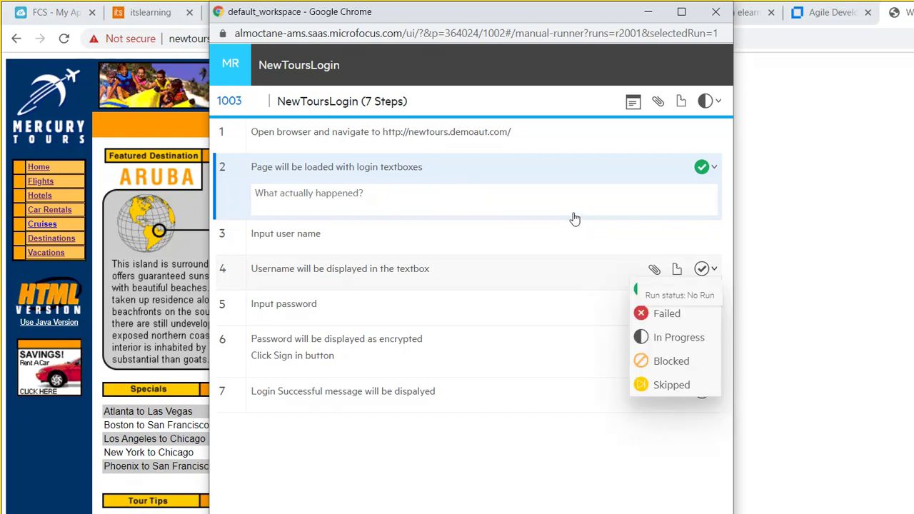
left_click(669, 289)
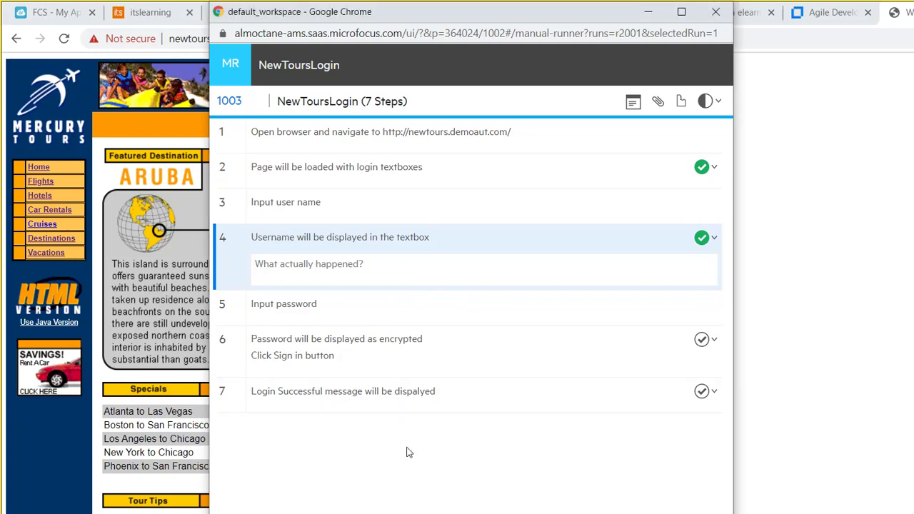
Retype the password on Mercury Tours and mark step 6 Passed in the runner.
left_click(427, 511)
left_click(329, 433)
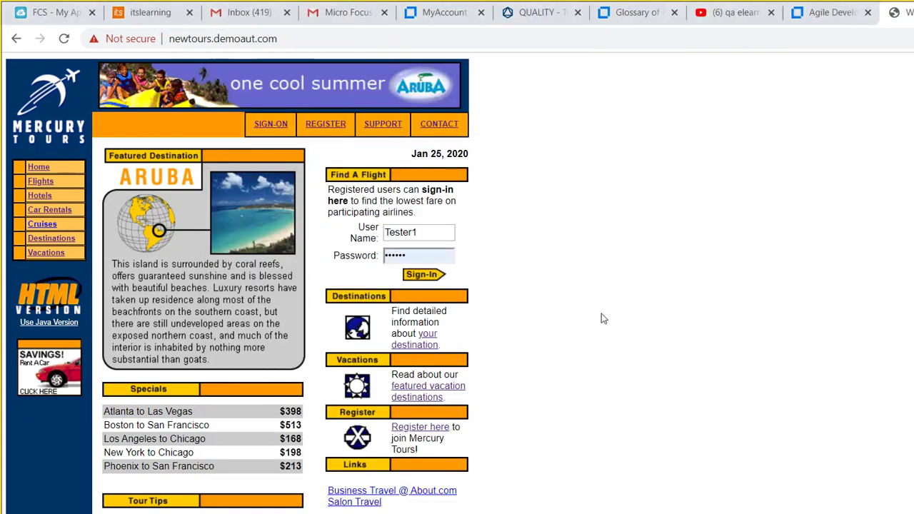
left_click_drag(410, 256, 245, 217)
type("••••")
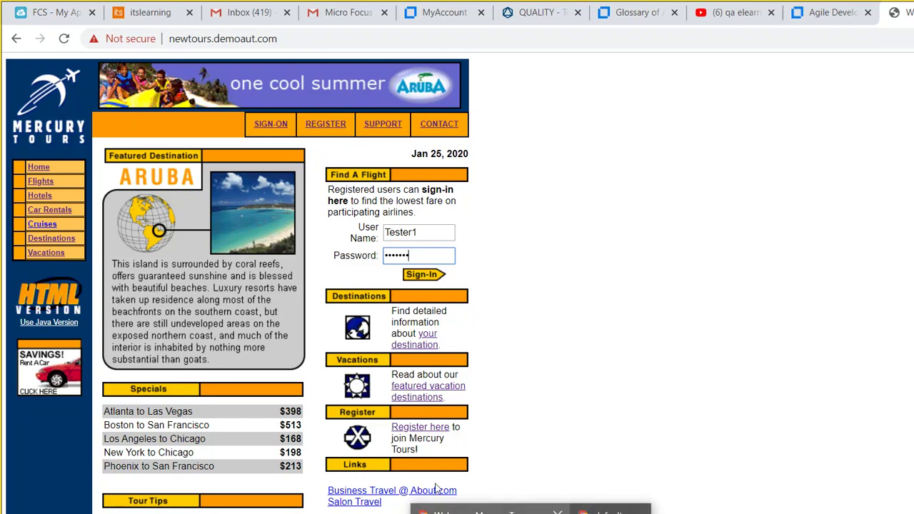
left_click(436, 509)
left_click(498, 458)
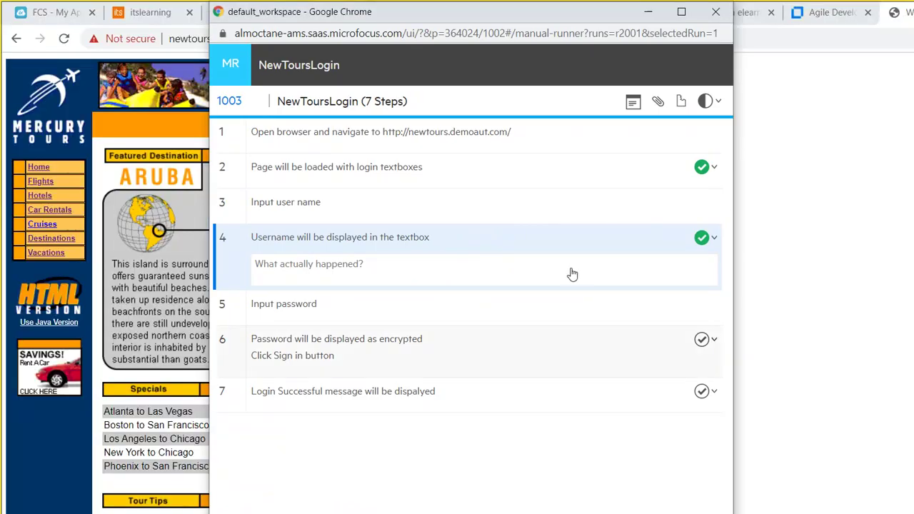
left_click(715, 340)
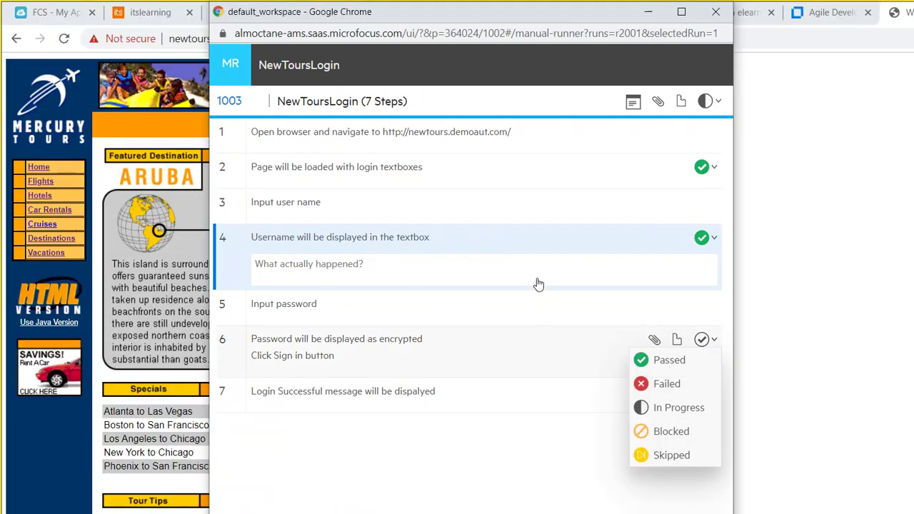
left_click(669, 360)
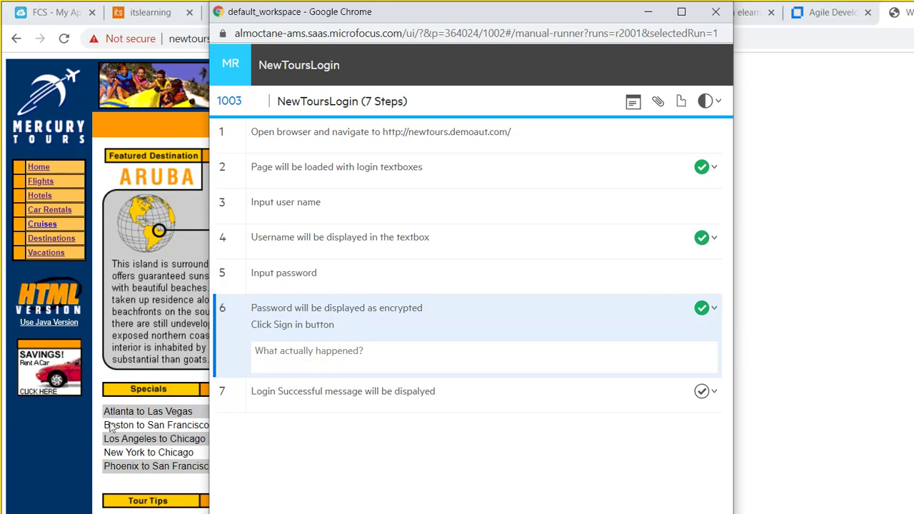
Submit the Mercury Tours sign-in form and return to the manual runner.
left_click(137, 477)
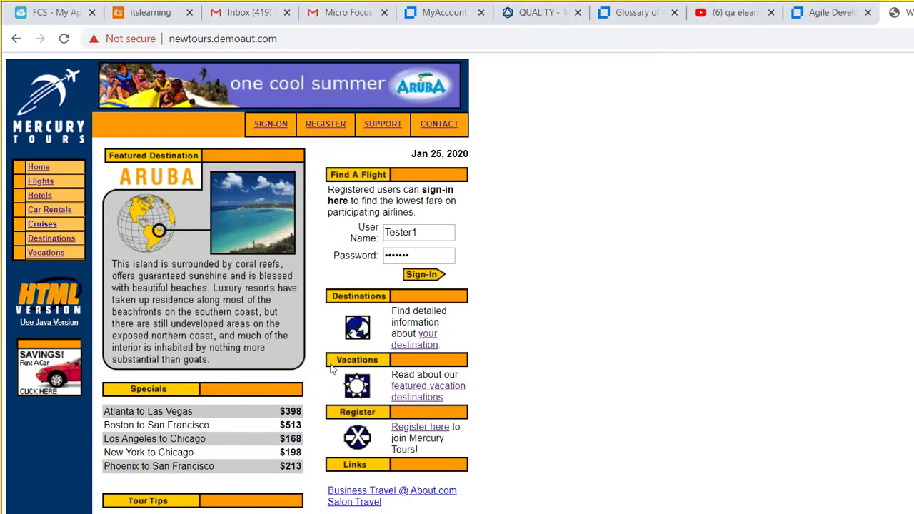
key("Return")
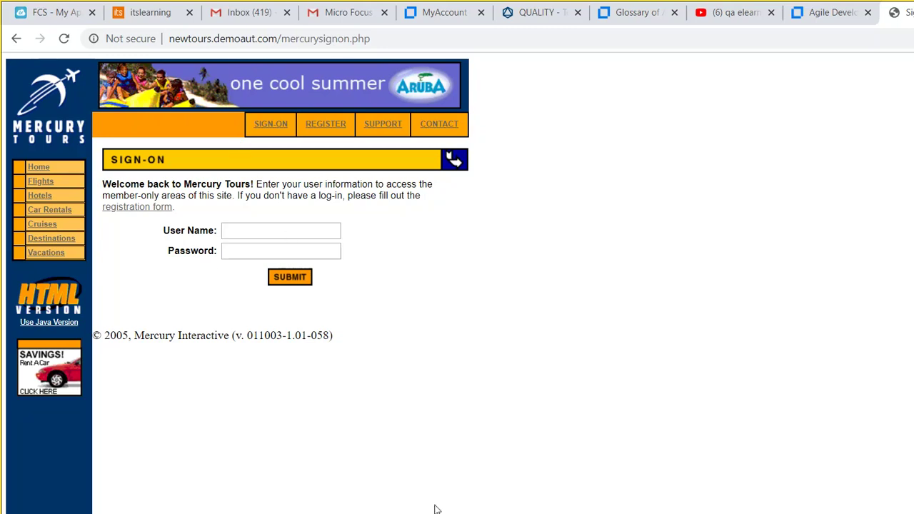
mouse_move(442, 511)
left_click(485, 508)
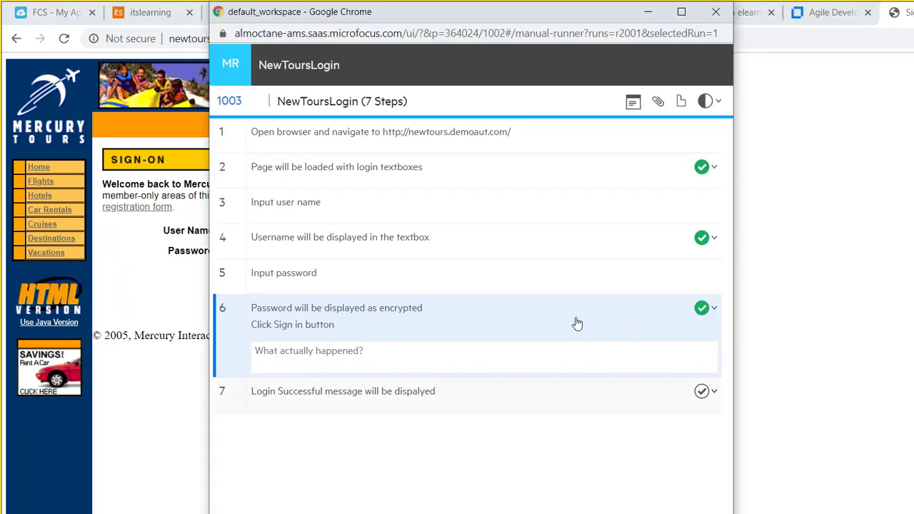
Mark step 7 Failed, noting valid-credential login failed, with lines for the user name and password used.
left_click(714, 391)
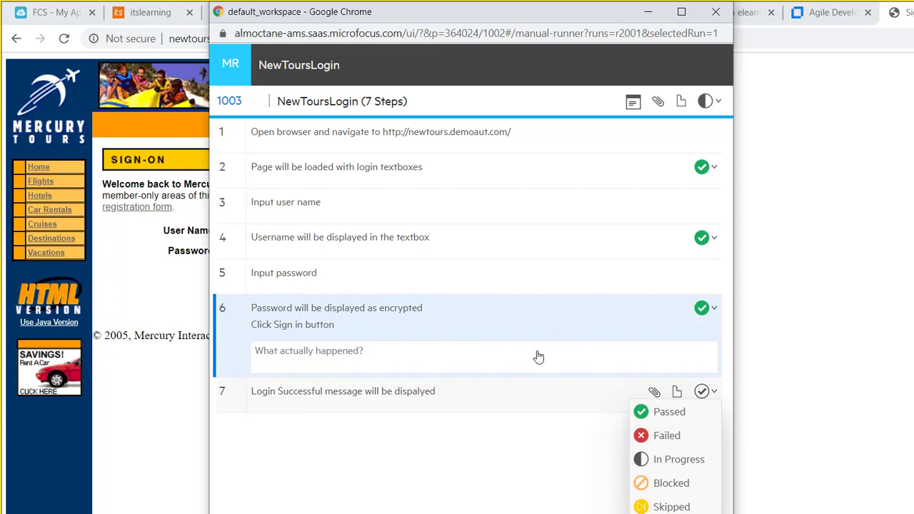
left_click(667, 436)
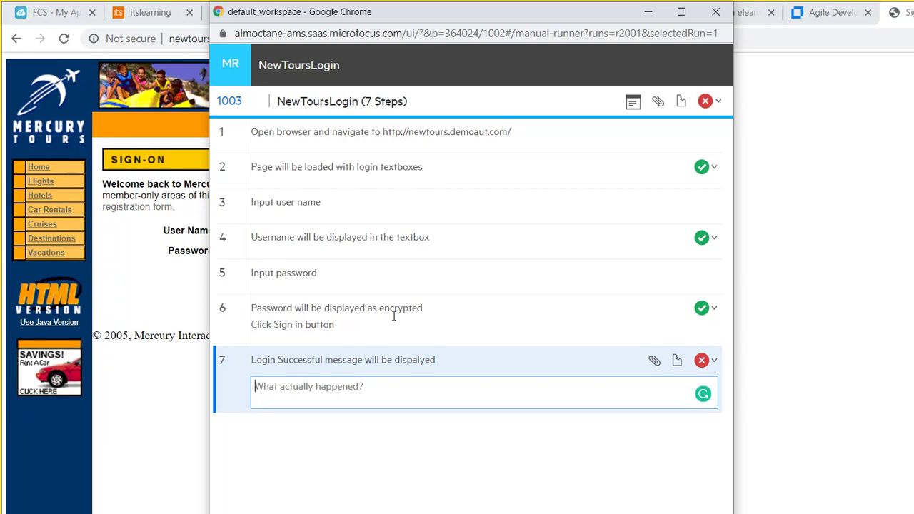
type("l wasn't a")
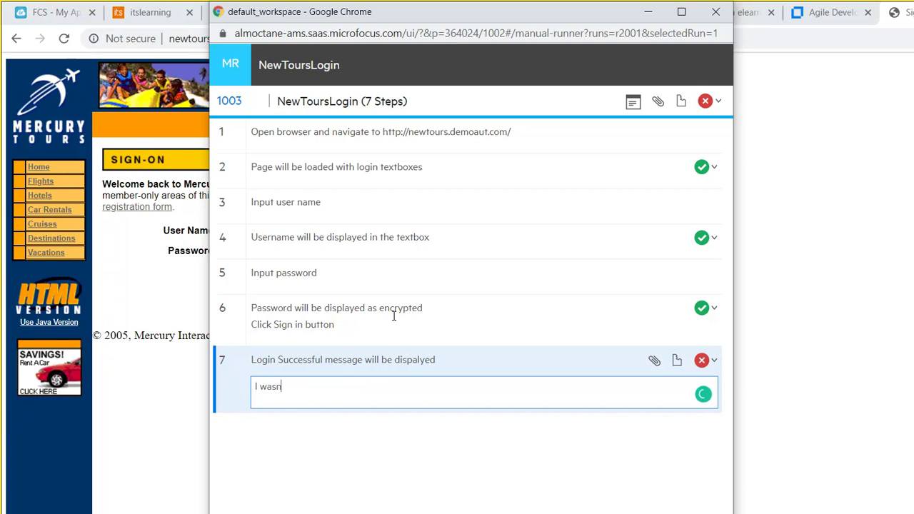
type("ble to login b")
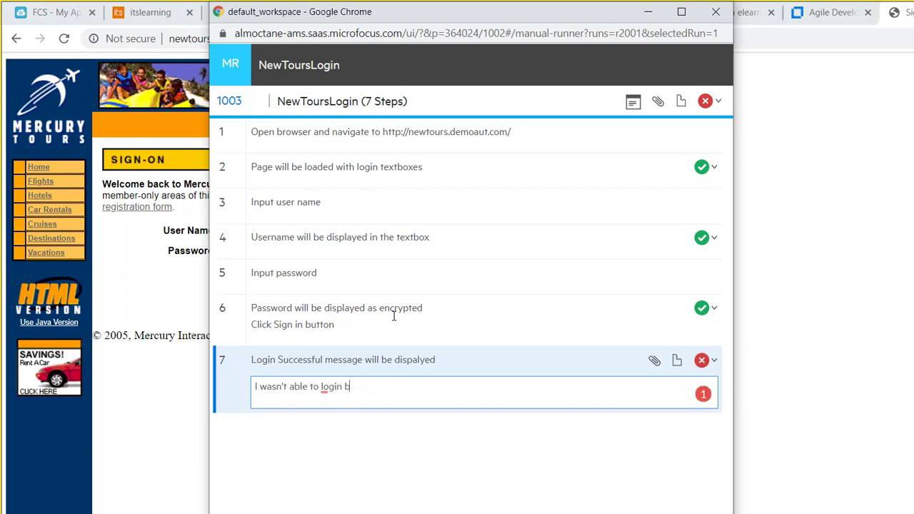
type("y a valid crede")
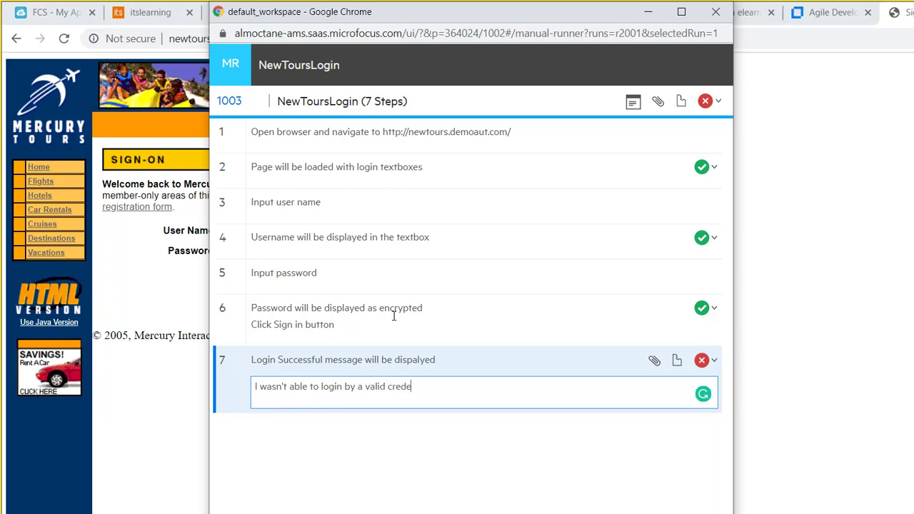
type("ntial")
key("Return")
type("Username: Teste")
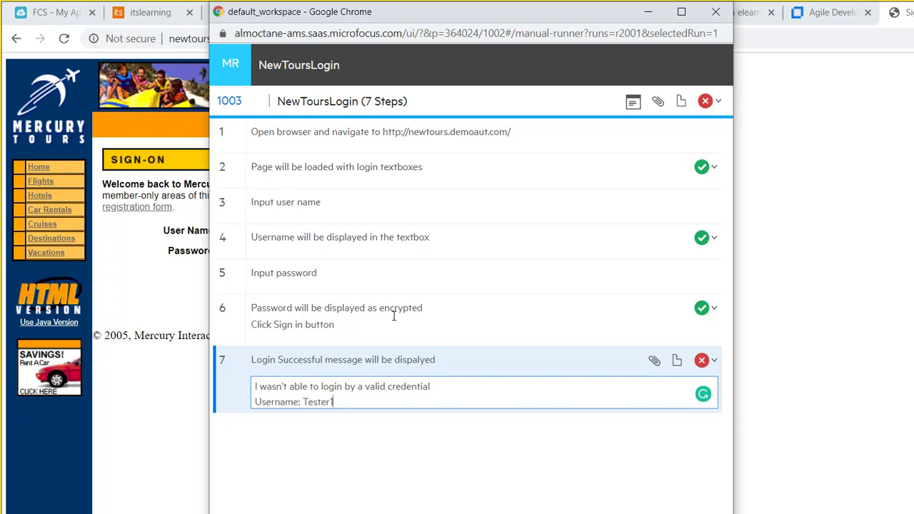
type("r1")
key("Return")
type("Password")
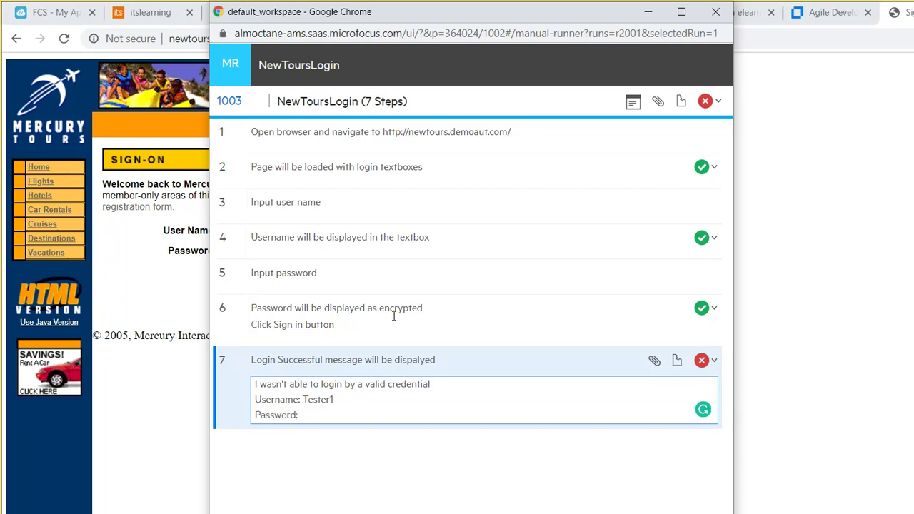
type(": P12345")
Create a step 7 defect named 'Login failed for Valid Credential' with Backlog feature and Very High severity.
left_click(677, 361)
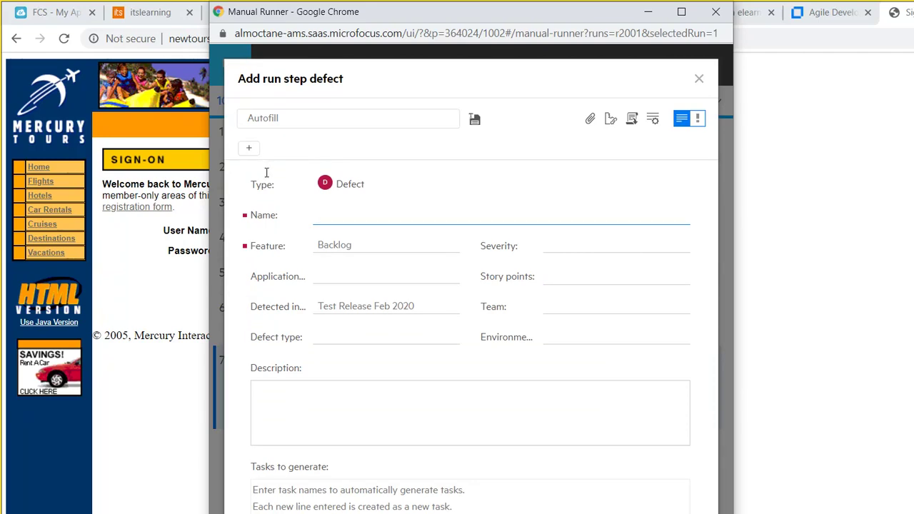
type("Login failed for ")
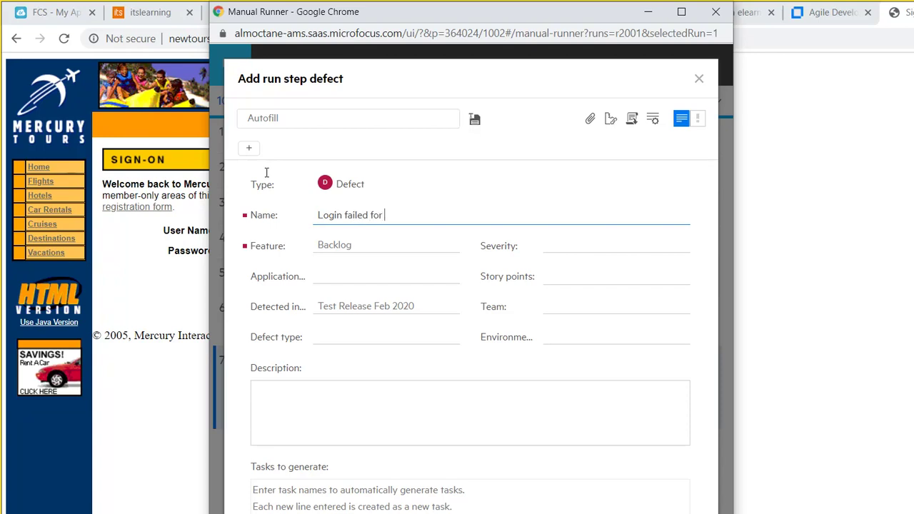
type("Valid Credentials")
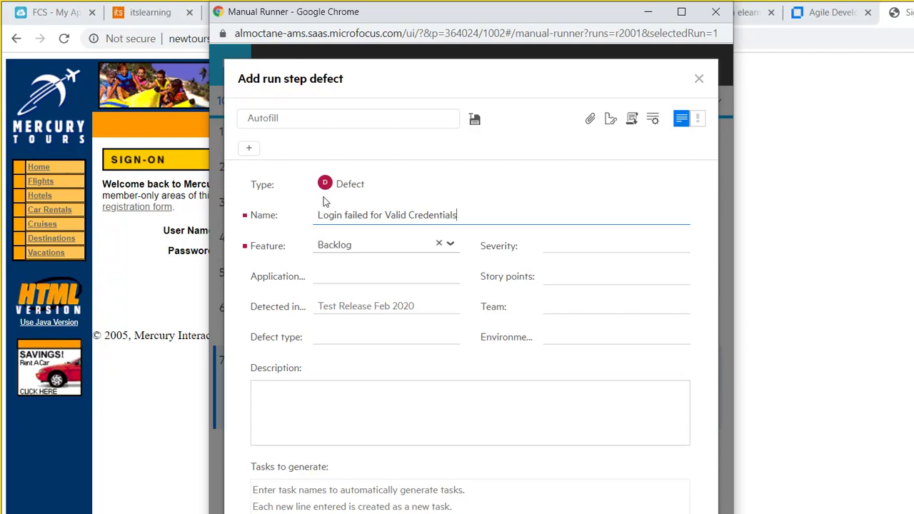
key("Tab")
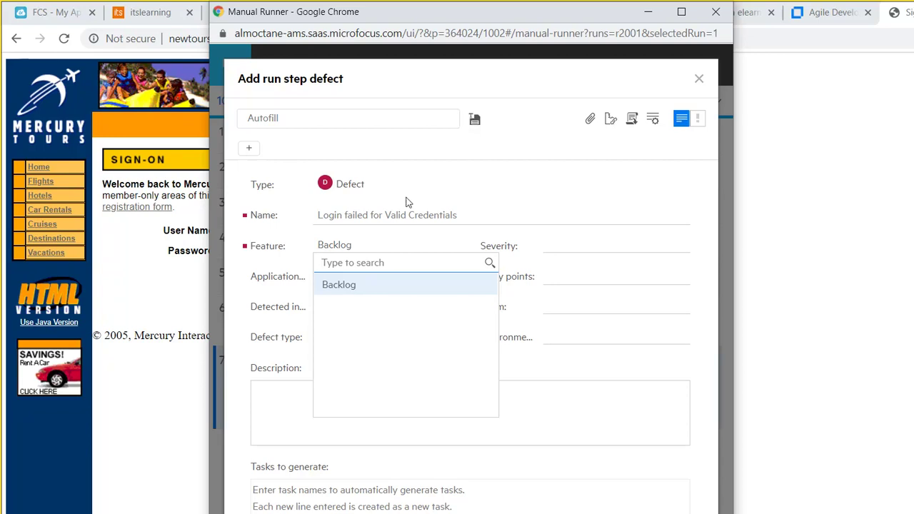
key("Tab")
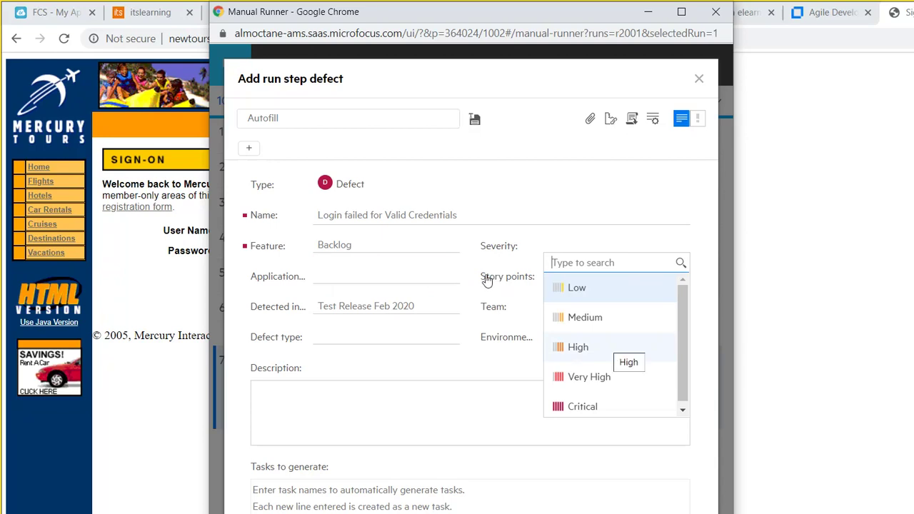
key("Down")
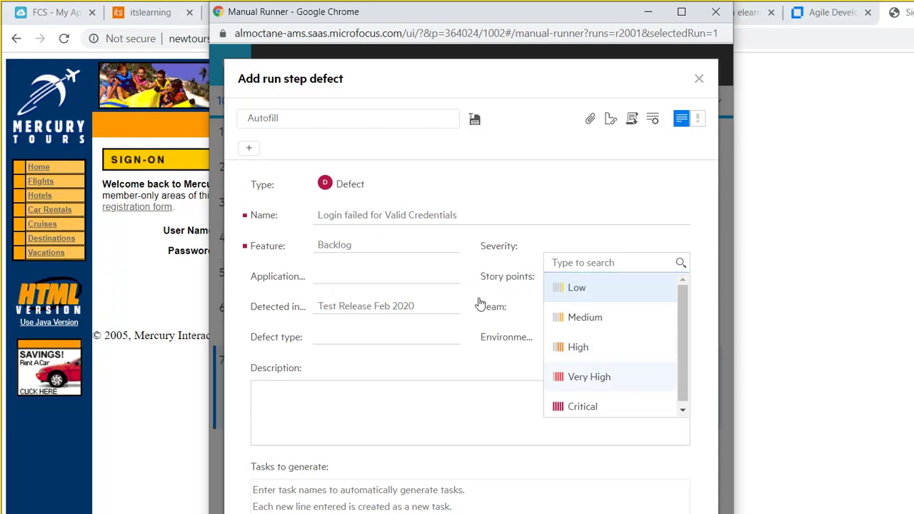
key("Return")
key("Tab")
key("Down")
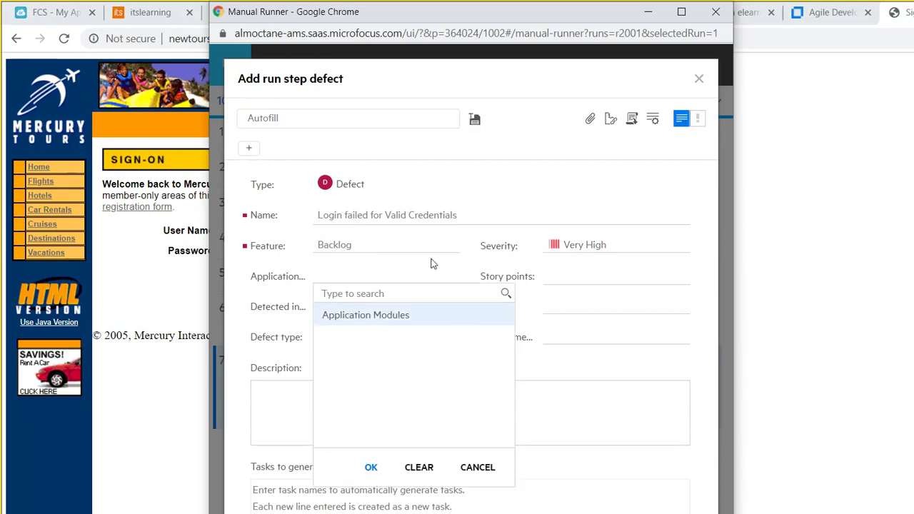
key("Tab")
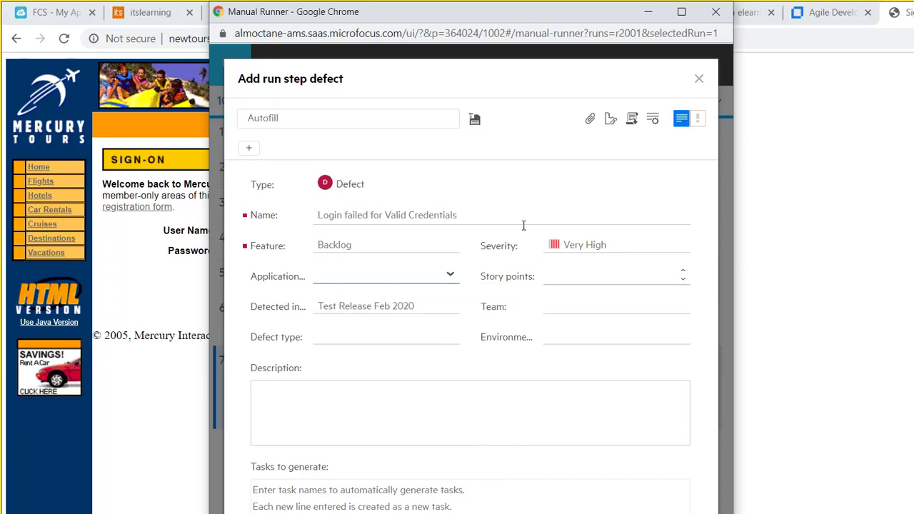
Set story points to 2, defect type to Pre-release and environment to QA.
key("Tab")
key("Down")
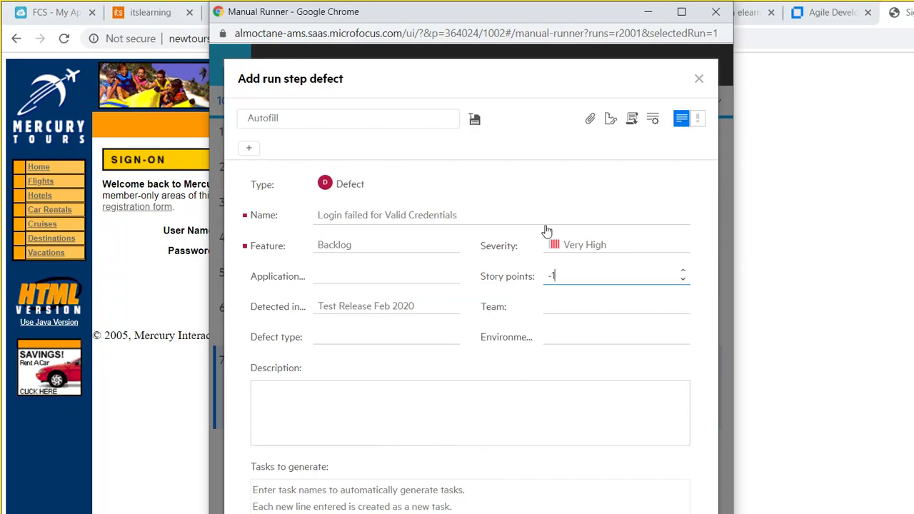
key("Down")
key("Down")
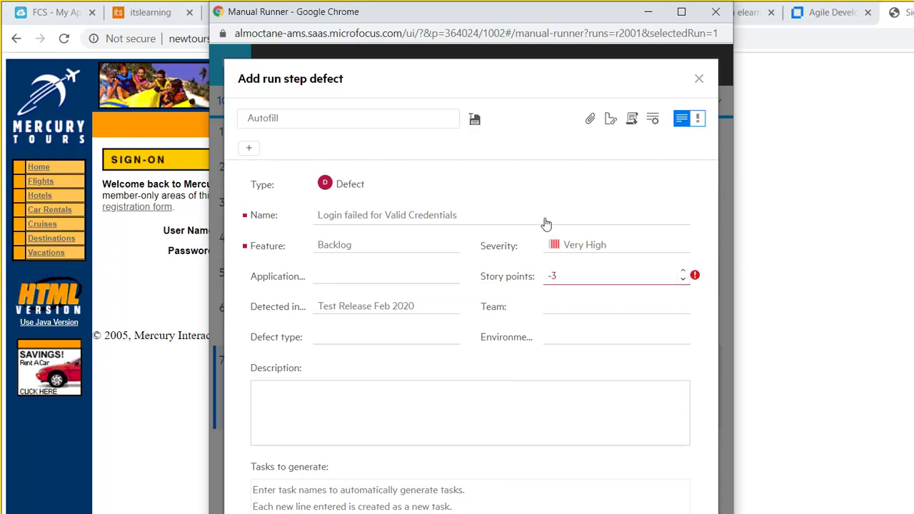
key("Up")
key("Up")
key("Up")
key("Up")
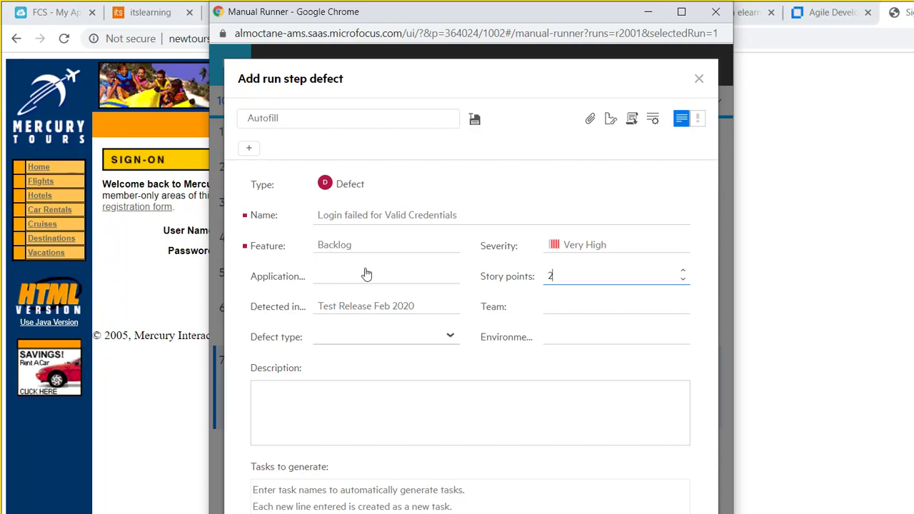
left_click(450, 335)
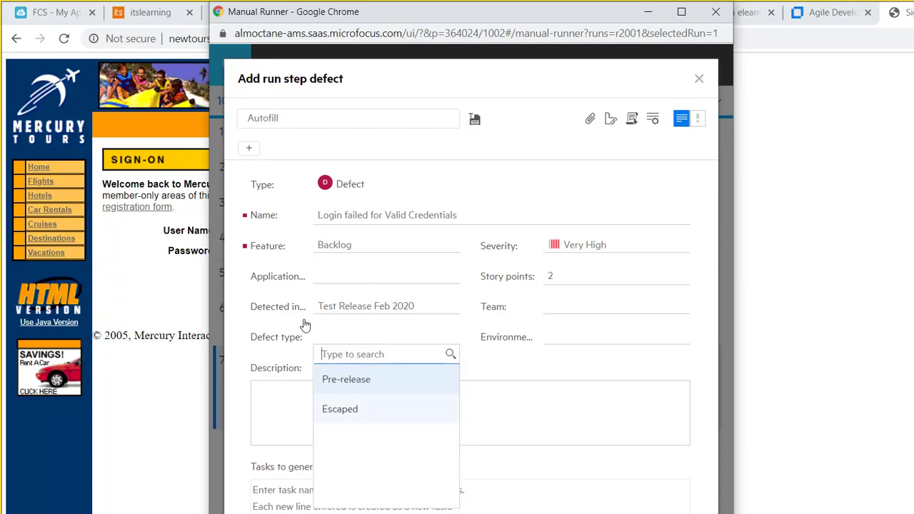
key("Return")
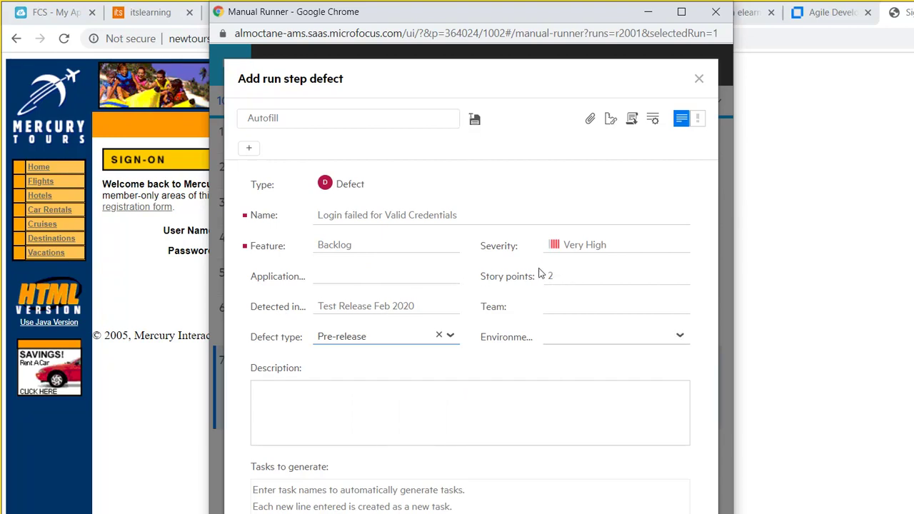
key("Tab")
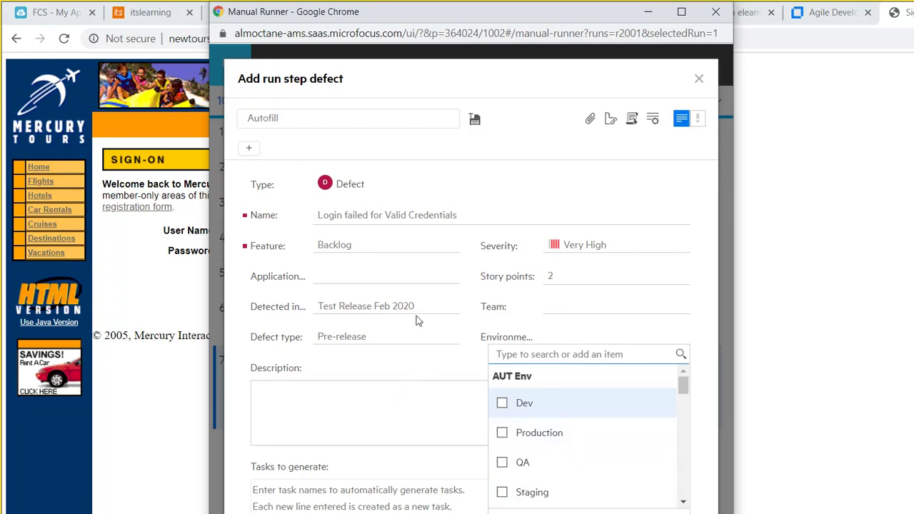
left_click(503, 463)
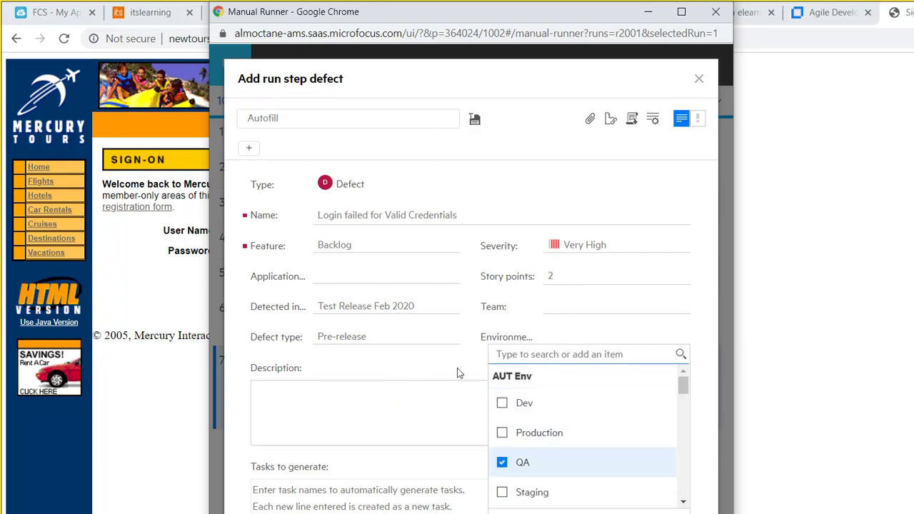
left_click(442, 436)
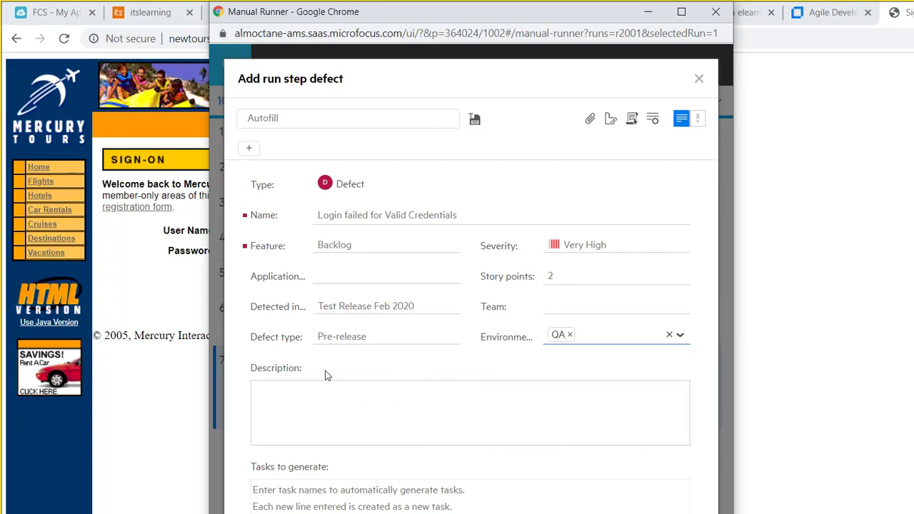
Describe the failed login with valid credentials, listing the test username and password.
left_click(281, 326)
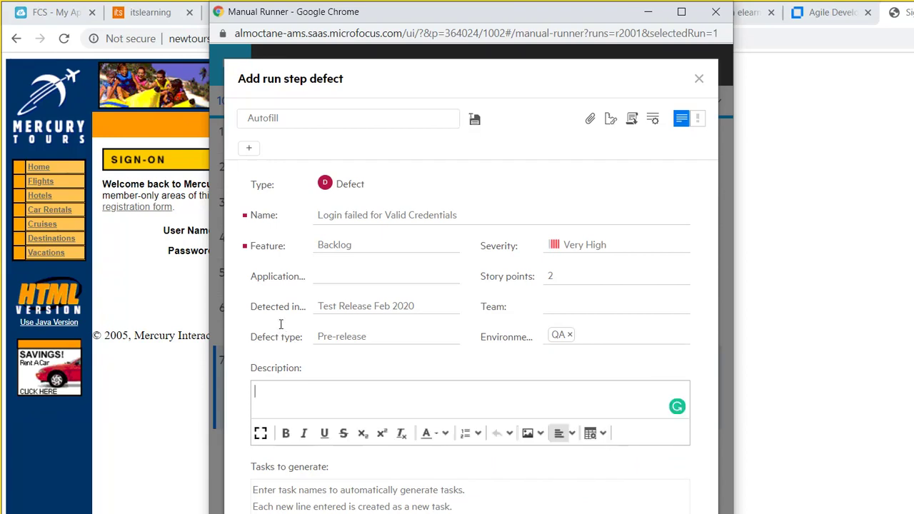
type("Tried with the follow")
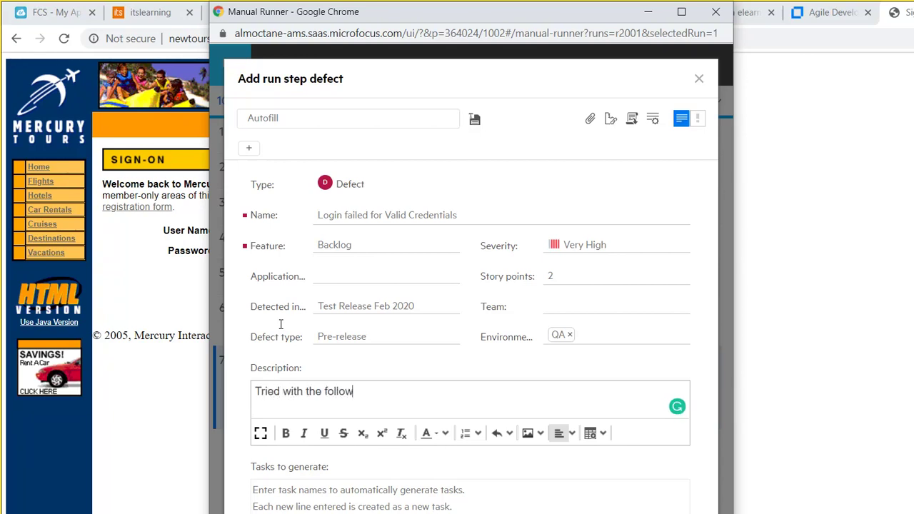
type("ing valid login crre")
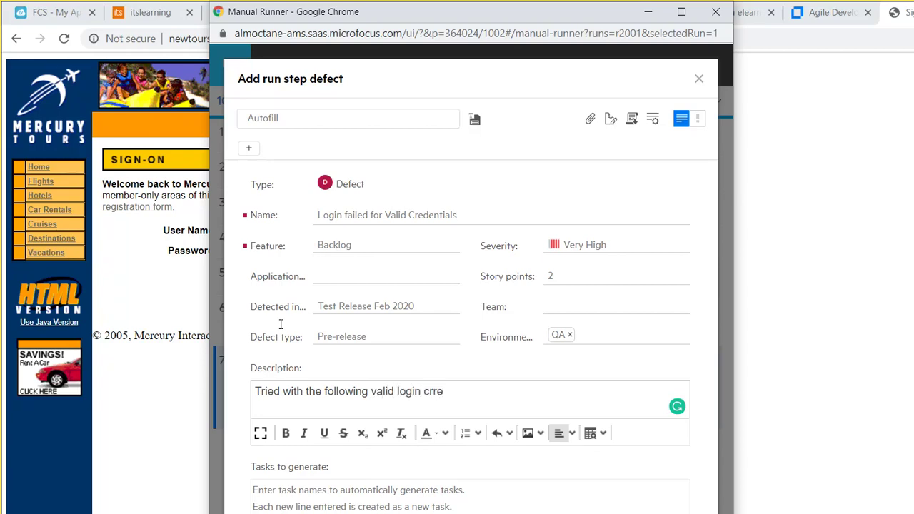
key("BackSpace")
key("BackSpace")
type("edentials and my logi")
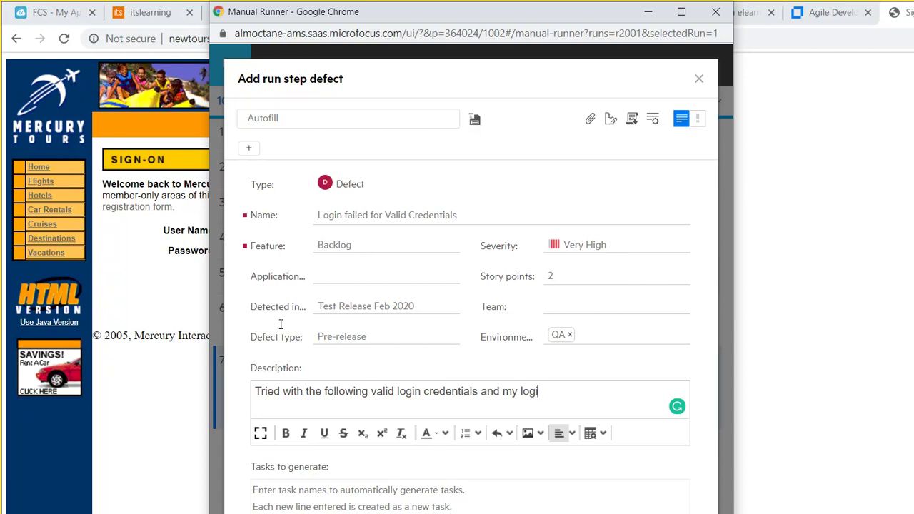
type("n didn't work Username: Testr1")
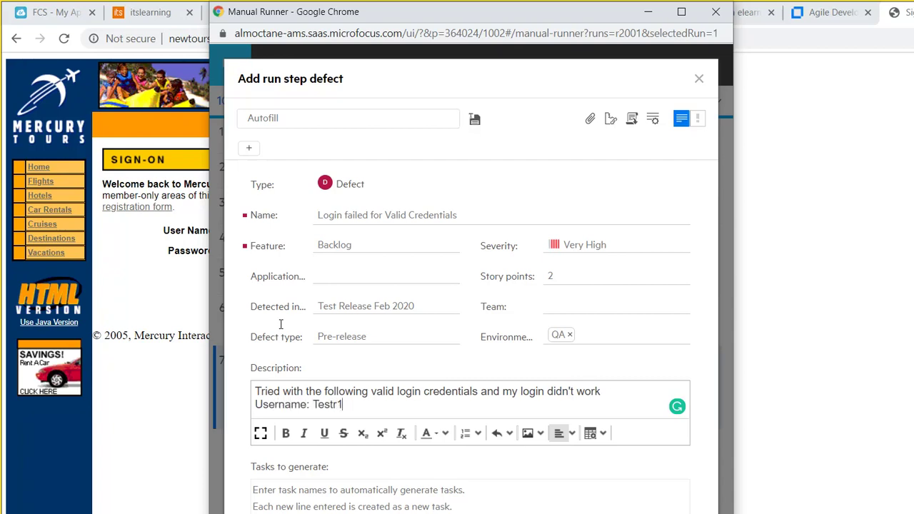
key("Left")
key("Left")
type("e")
key("End")
key("Return")
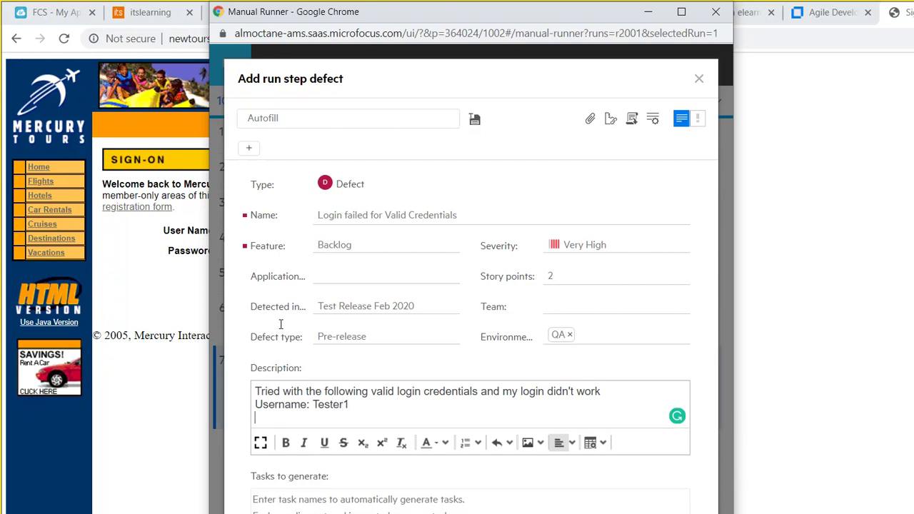
type("Password: P12345")
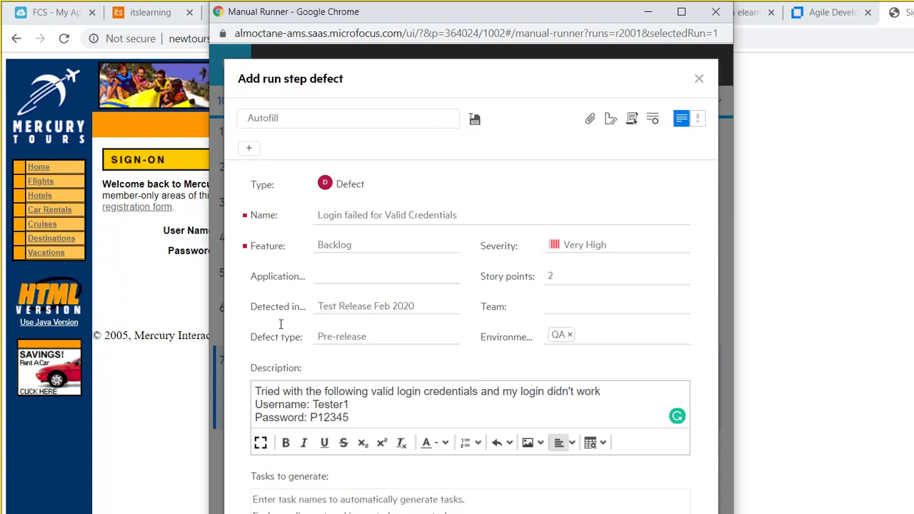
key("ctrl+shift+Left")
key("ctrl+shift+Left")
key("ctrl+shift+Left")
key("ctrl+shift+Left")
key("ctrl+c")
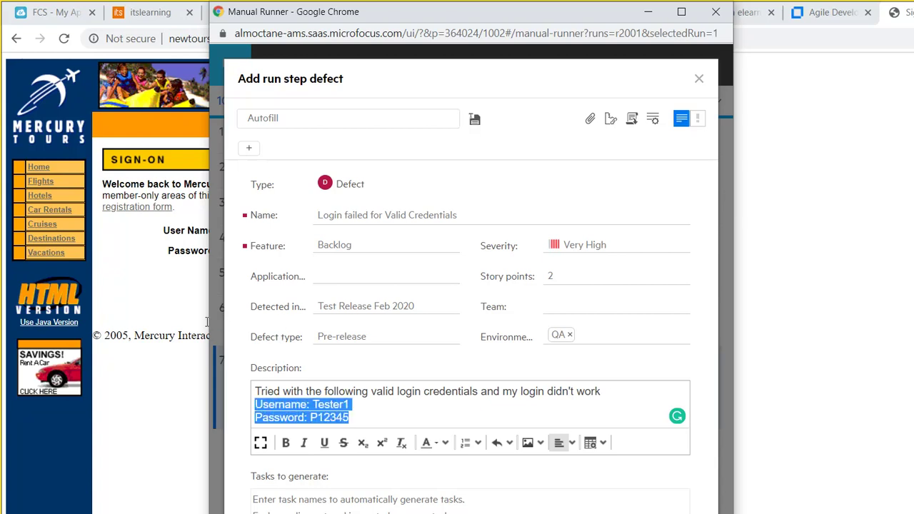
key("shift+Up")
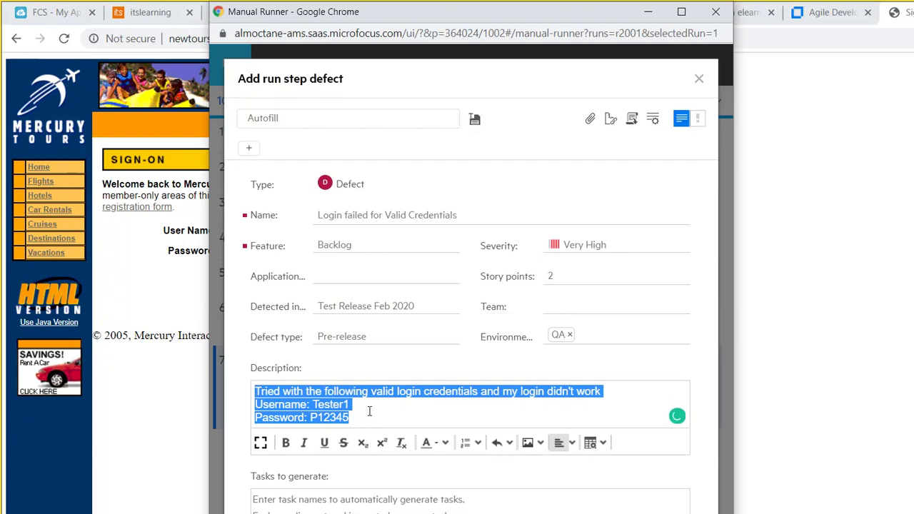
key("Tab")
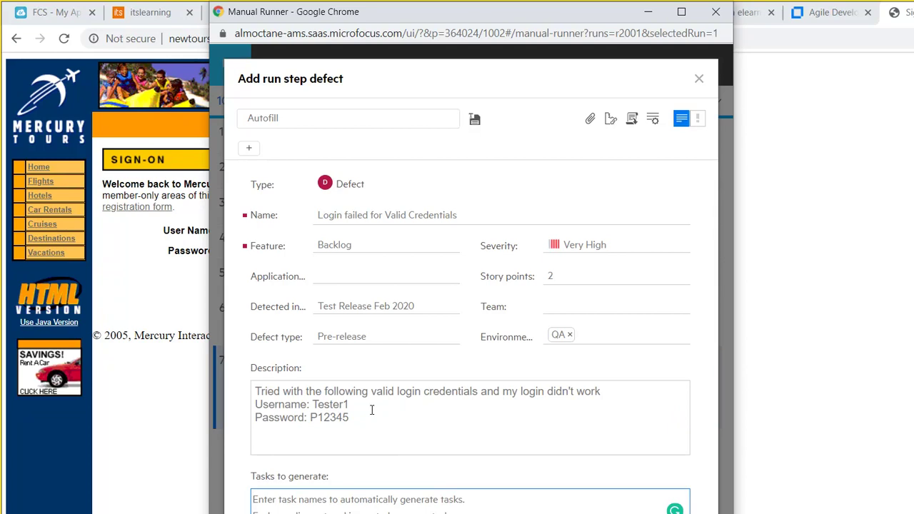
Add numbered steps: navigate to NewTours.demoaut.com, then enter the pasted credentials.
type("1")
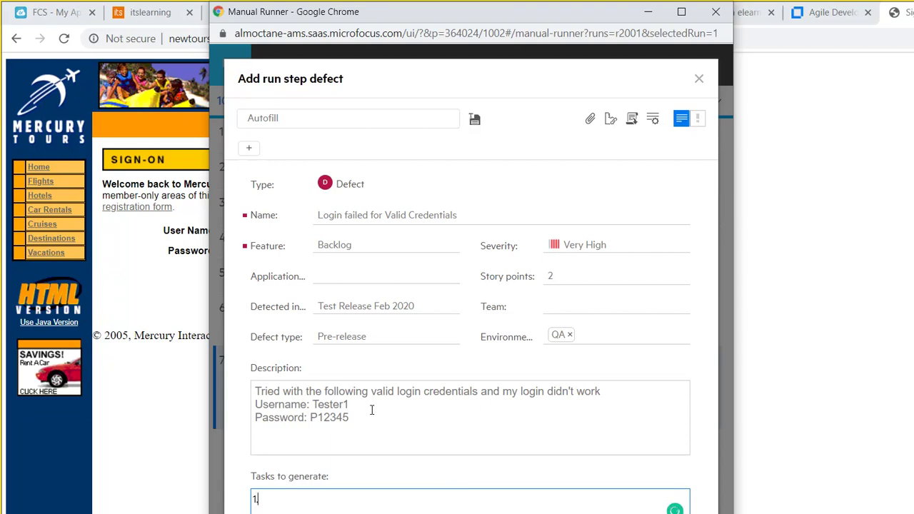
type(". Navigate to NewTours.de")
type("ut.com")
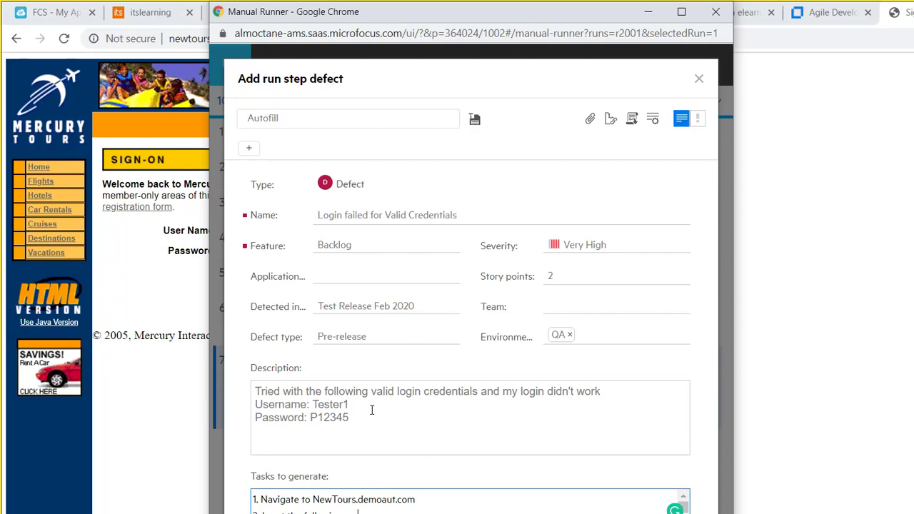
type("ed")
type("s")
key("Return")
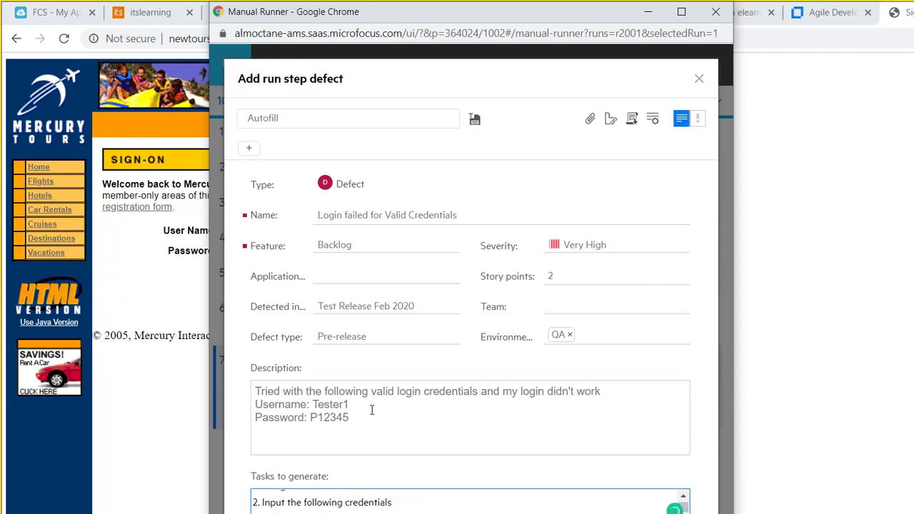
key("ctrl+v")
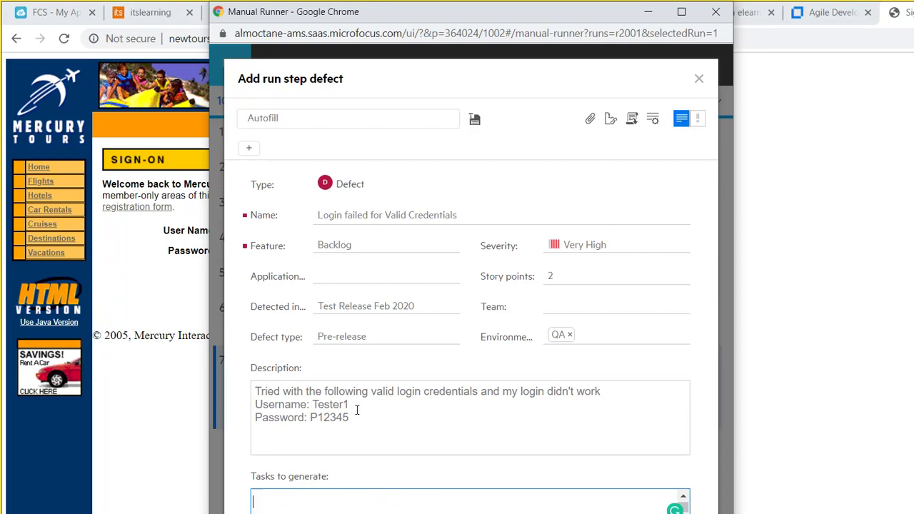
key("ctrl+v")
key("Return")
key("ctrl+v")
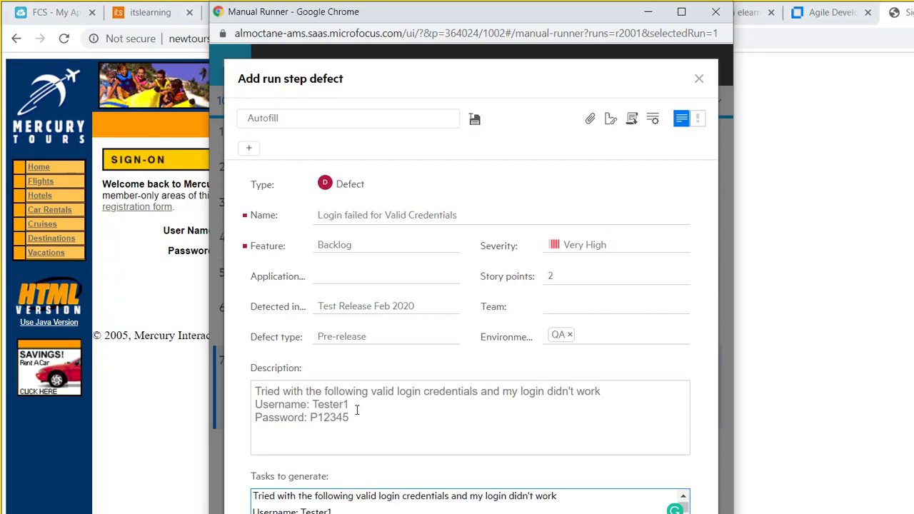
Replace the wrongly pasted sentence with the 'Input the following credentials' step above the username and password.
key("shift+Down")
key("shift+Up")
key("shift+Left")
key("shift+Left")
key("shift+Left")
key("shift+Left")
key("shift+Left")
key("shift+Left")
key("shift+Left")
key("shift+Left")
key("shift+Left")
key("shift+Left")
key("shift+Left")
key("shift+Left")
key("shift+Left")
key("shift+Left")
key("shift+Left")
key("shift+Left")
key("shift+Left")
key("shift+Left")
key("shift+Left")
key("shift+Left")
key("shift+Left")
key("shift+Left")
key("shift+Left")
key("shift+Left")
key("shift+Left")
key("shift+Left")
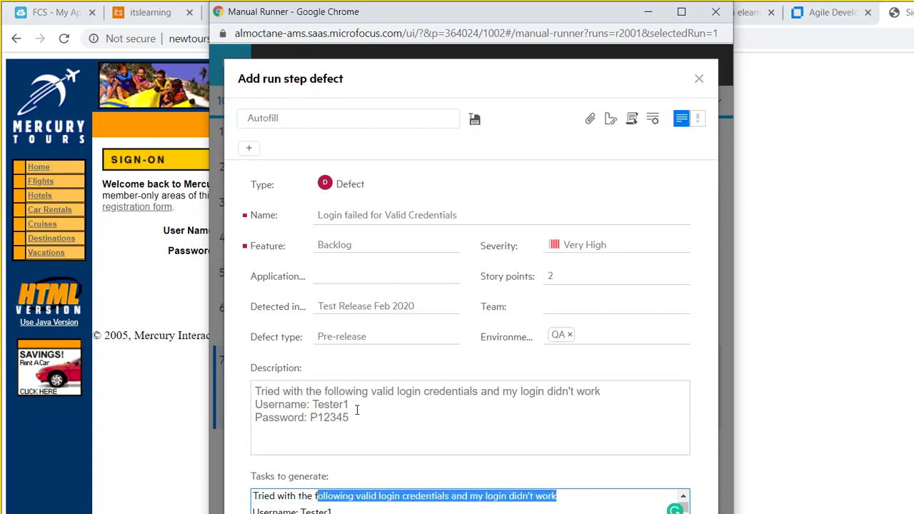
key("shift+Left")
key("shift+Left")
key("shift+Left")
key("shift+Left")
key("BackSpace")
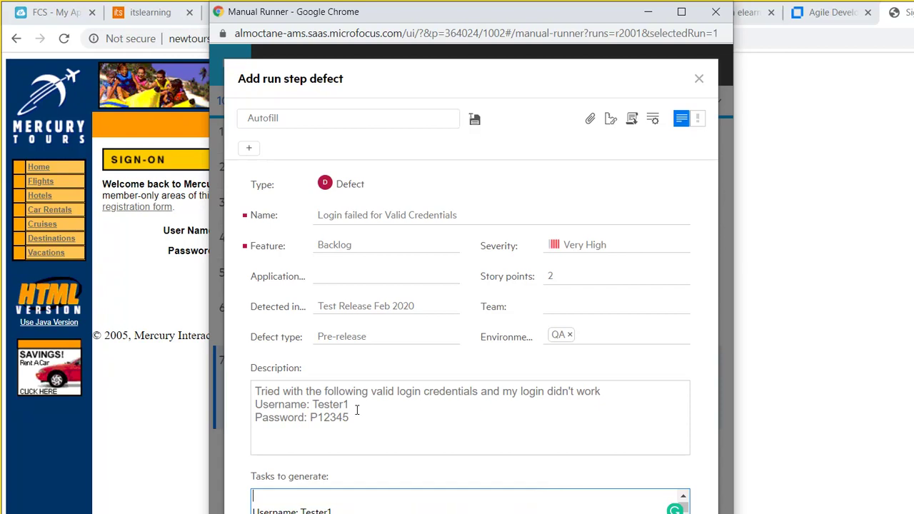
key("ctrl+v")
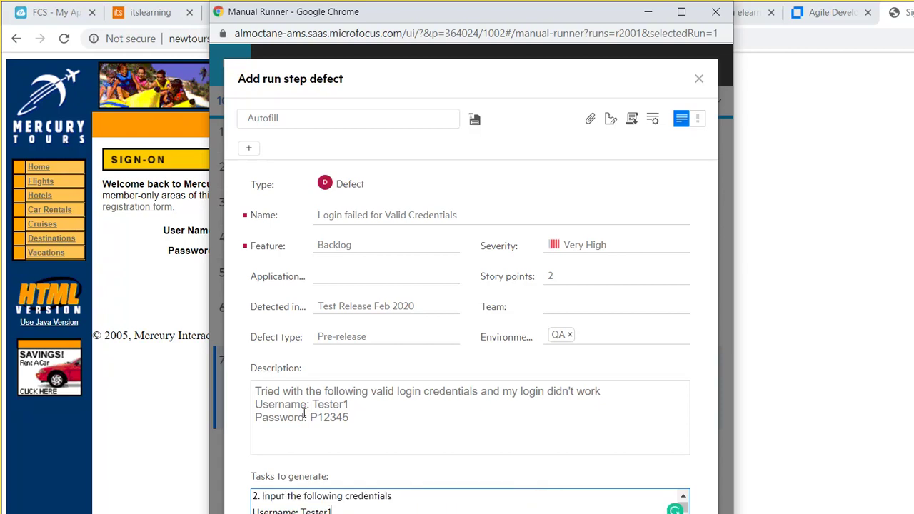
key("Down")
key("Down")
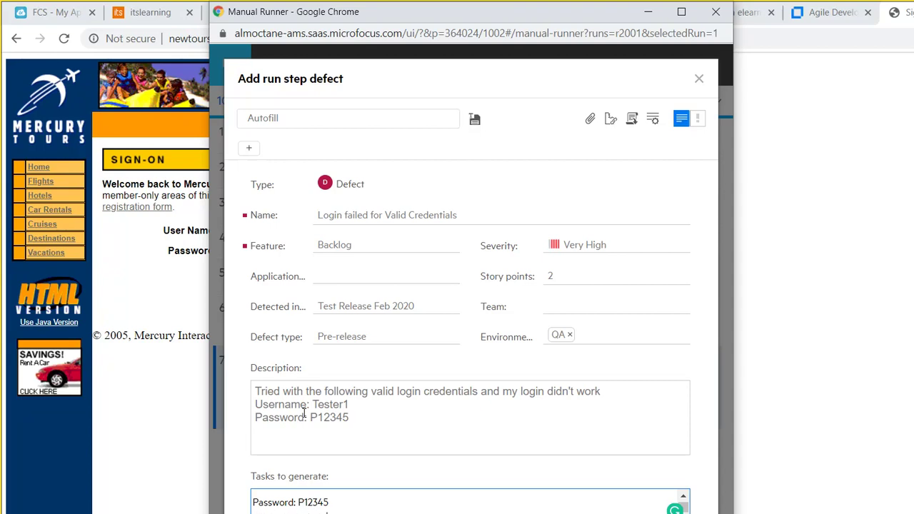
key("Down")
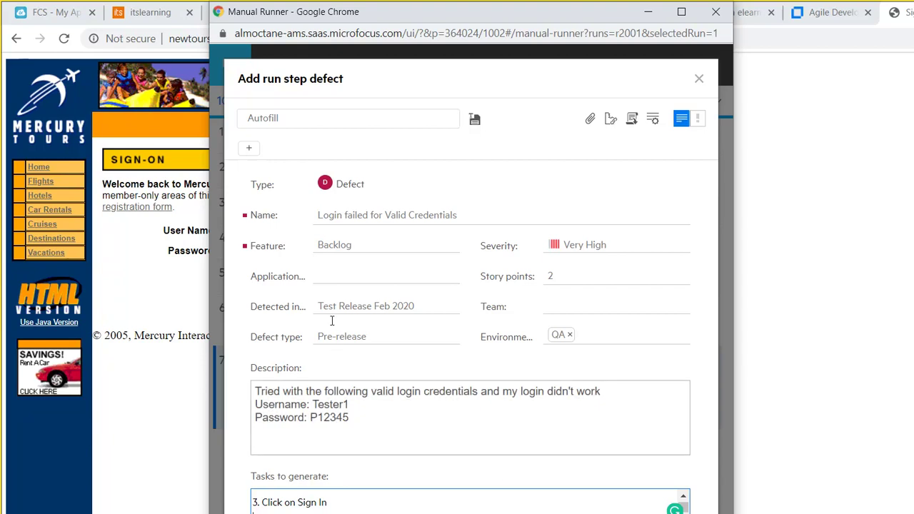
key("shift+Tab")
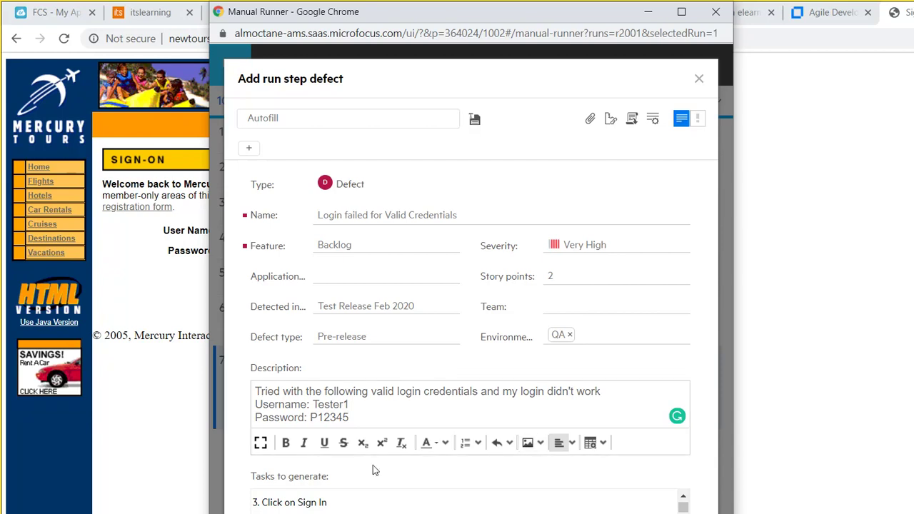
Capture the Mercury Tours sign-on form with the Snipping Tool.
left_click(421, 496)
left_click(421, 502)
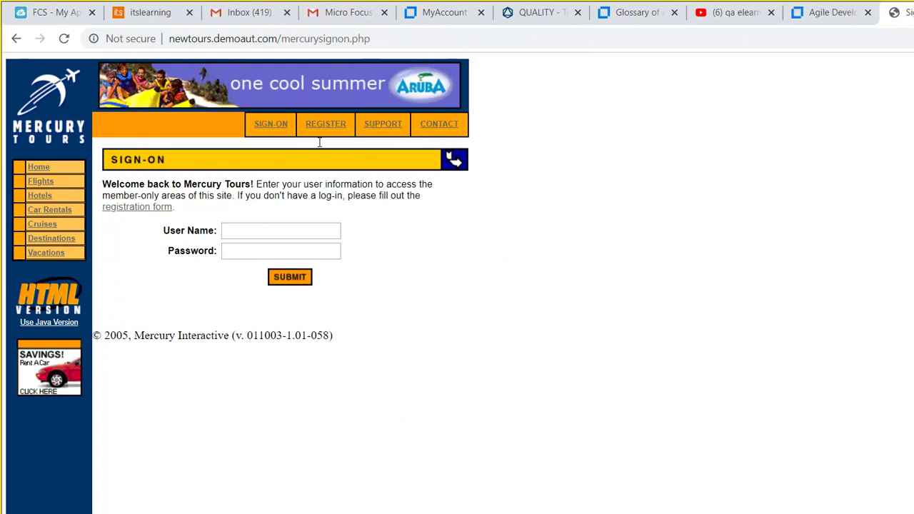
left_click(73, 494)
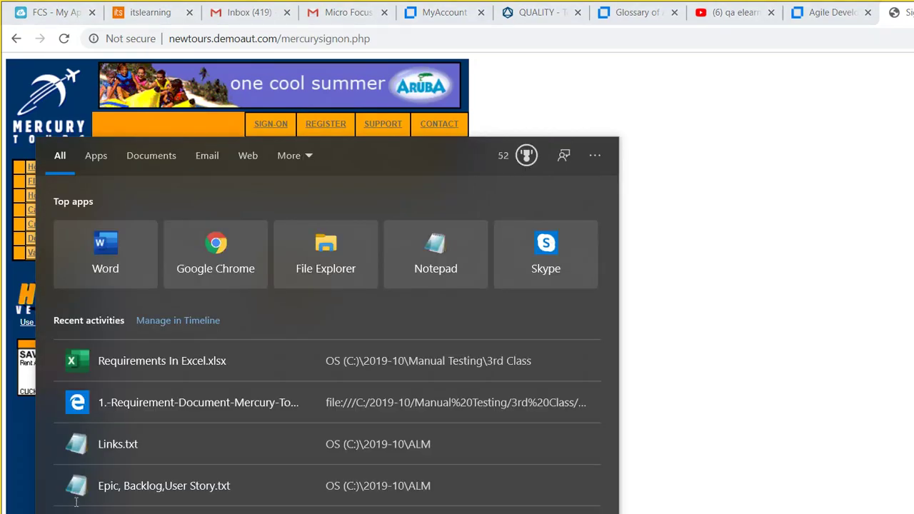
type("sni")
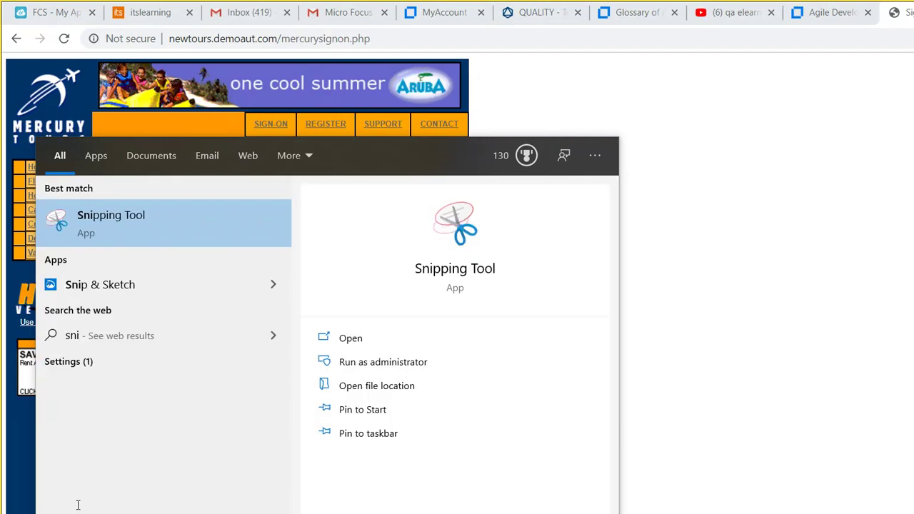
left_click(106, 207)
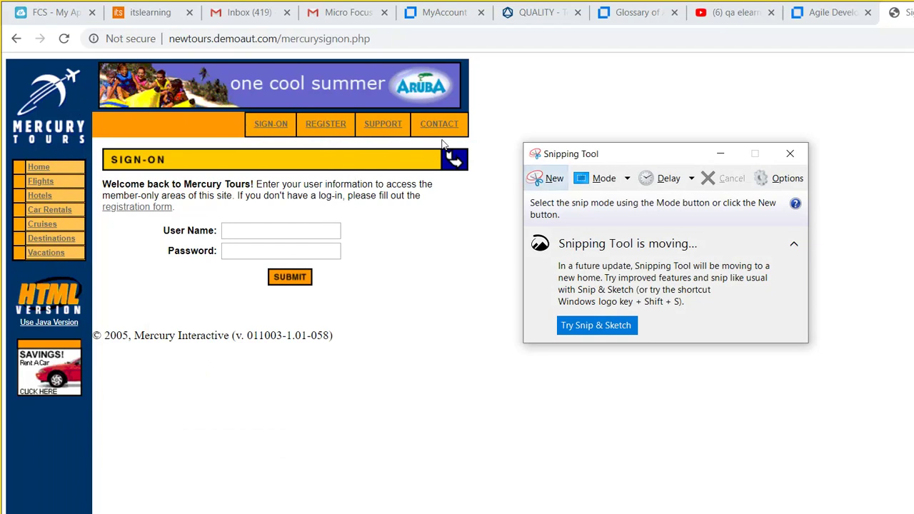
left_click(547, 177)
left_click_drag(89, 113, 524, 306)
left_click_drag(420, 245, 524, 305)
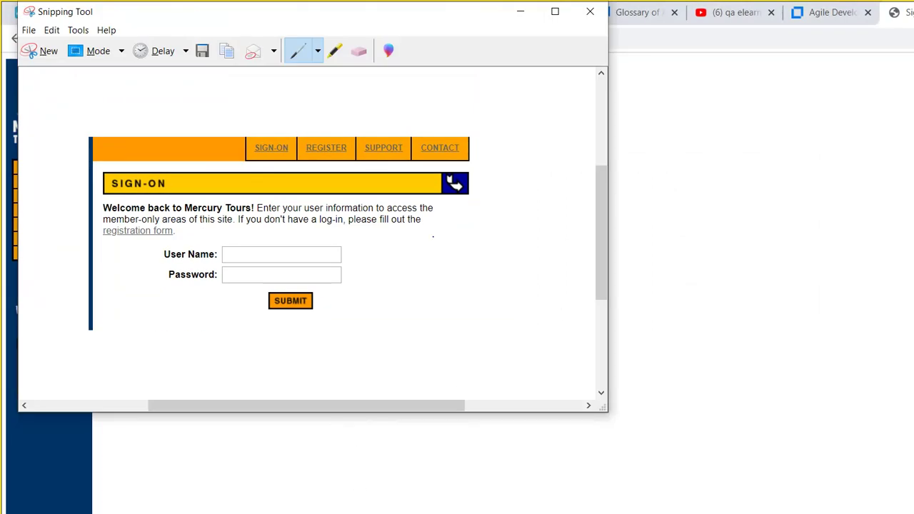
Save the capture as FailedLoginErrorMessage.PNG in the 2019-10\ALM folder and close Snipping Tool.
left_click(28, 30)
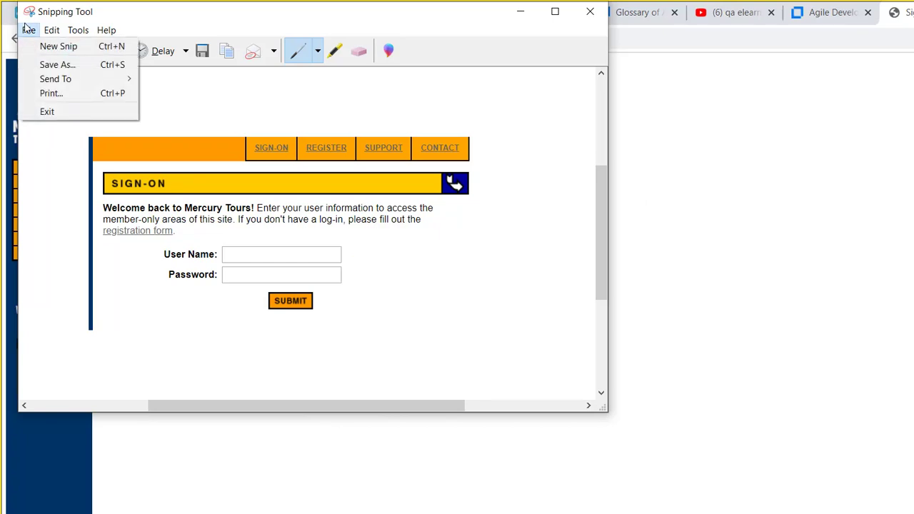
left_click(44, 59)
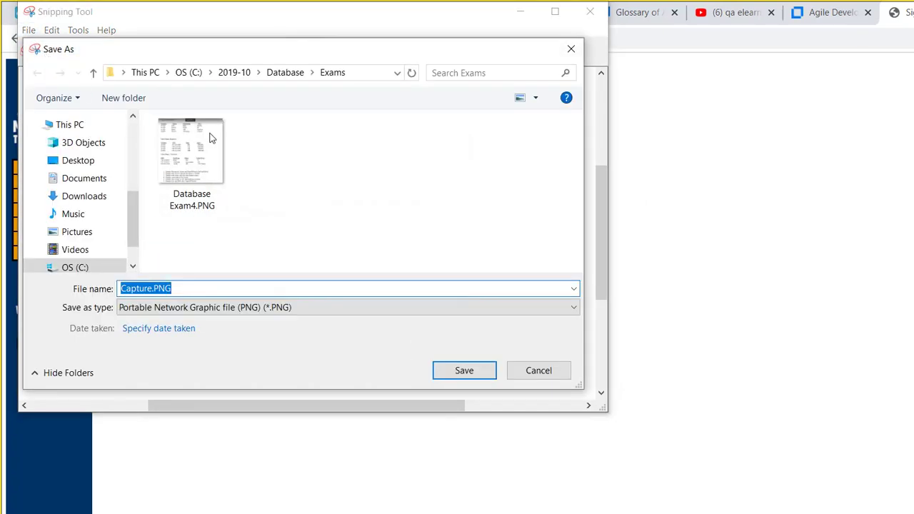
left_click(226, 72)
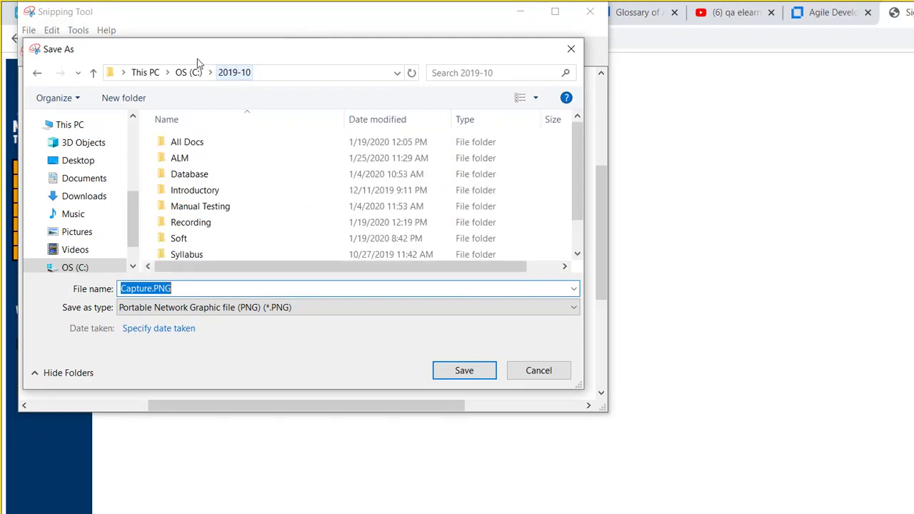
double_click(180, 151)
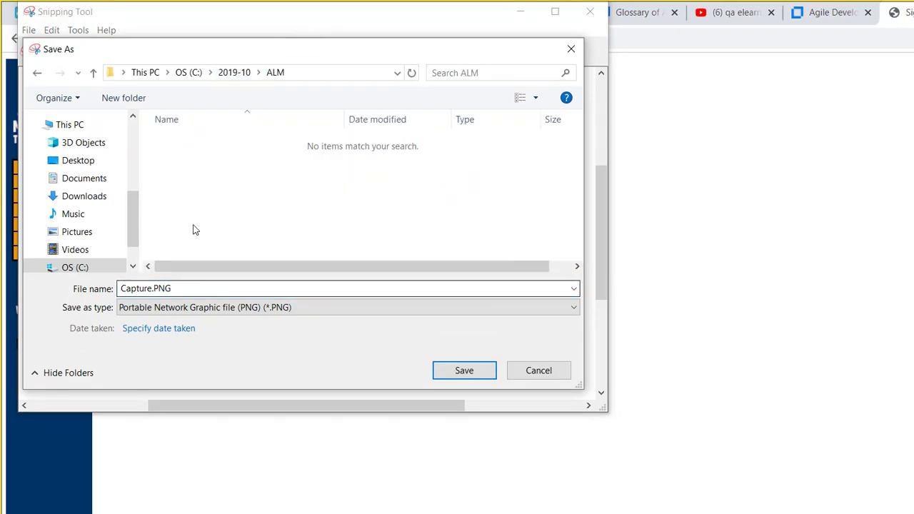
left_click(202, 288)
key("Home")
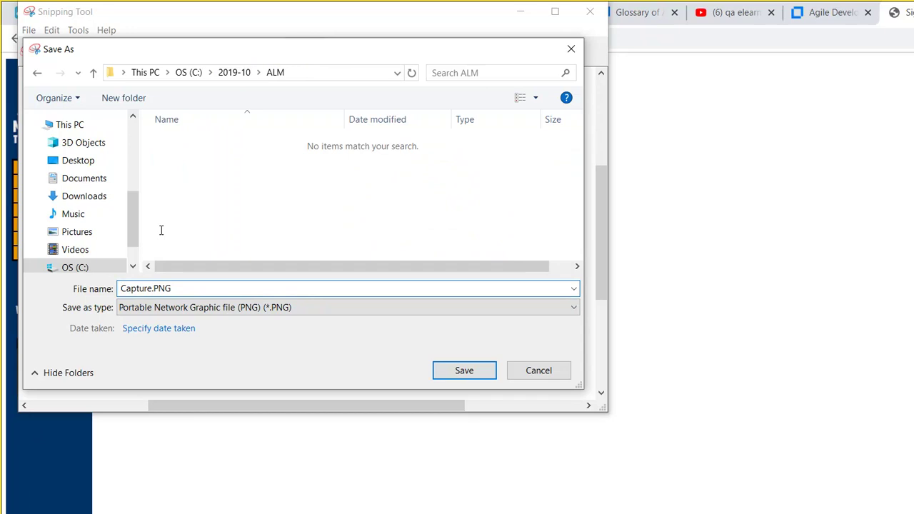
key("shift+Right")
key("shift+Right")
key("shift+Right")
key("shift+Right")
key("shift+Right")
key("shift+Right")
key("shift+Right")
type("FailedLoginError")
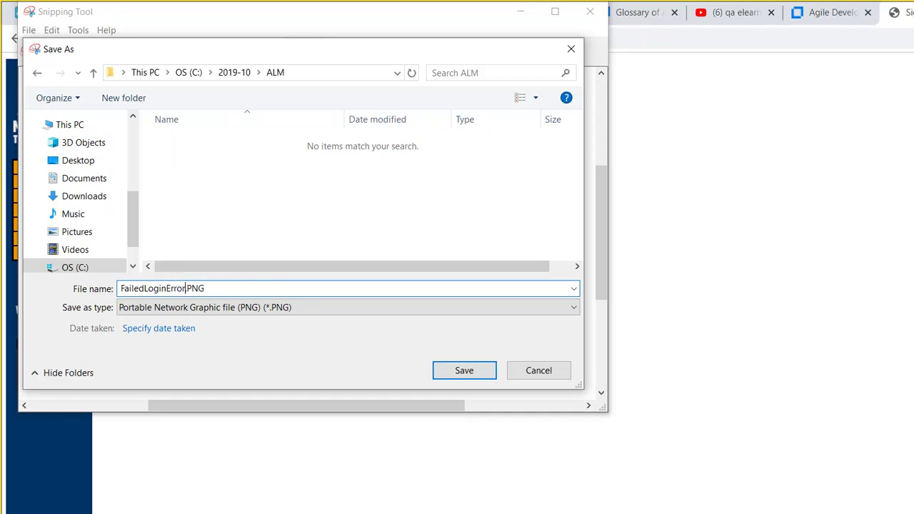
type("Message")
key("Return")
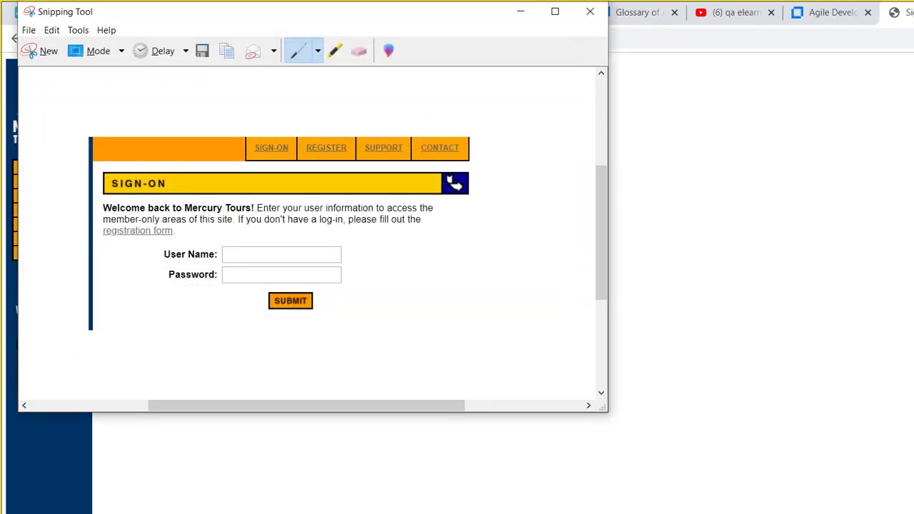
key("alt+F4")
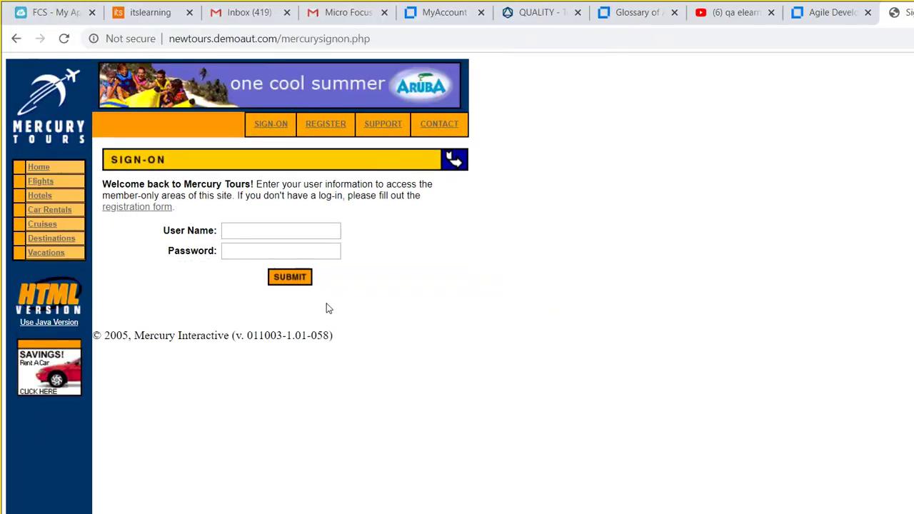
Paste the sign-on screenshot into the defect description below the credentials, dismissing the Insert Image dialog.
left_click(536, 12)
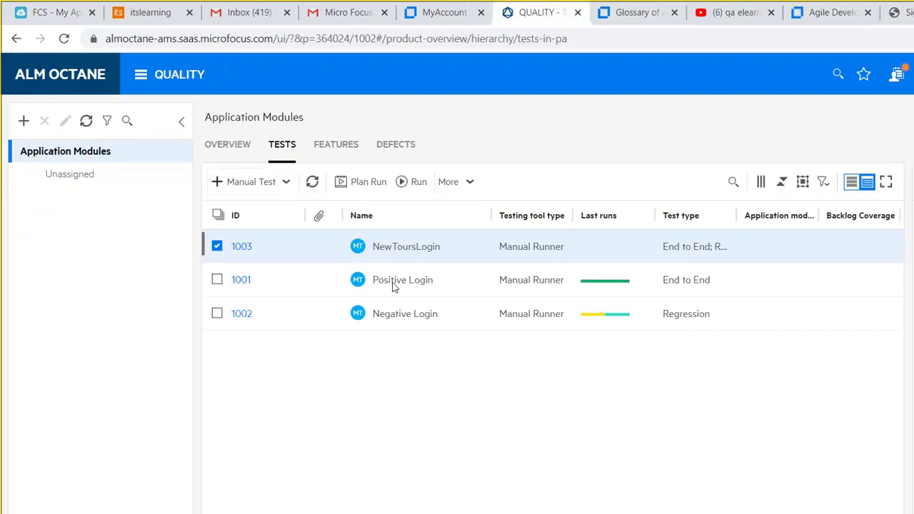
left_click(420, 500)
left_click(496, 445)
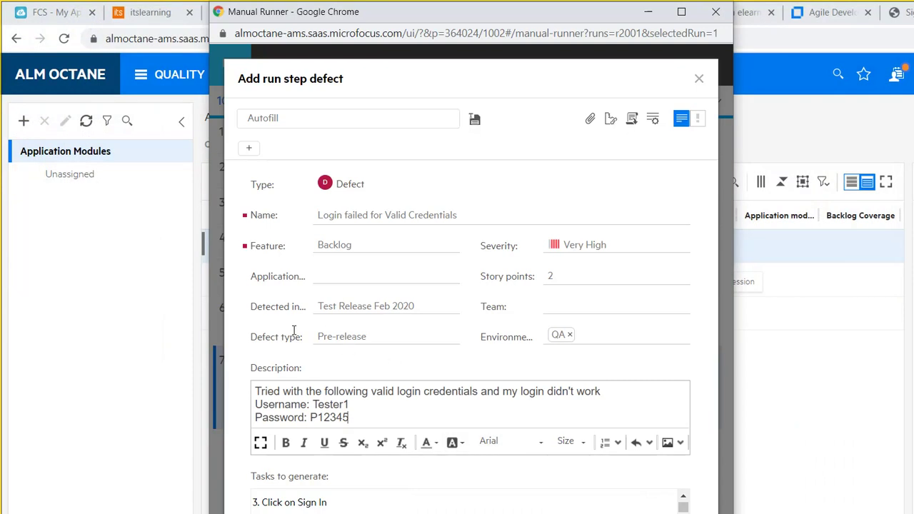
key("Return")
key("ctrl+v")
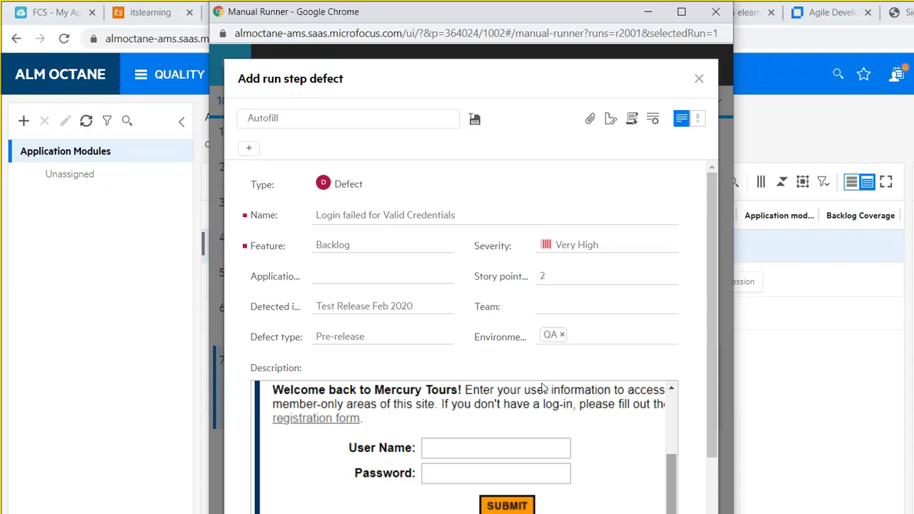
scroll(544, 389, "up", 3)
scroll(546, 400, "down", 3)
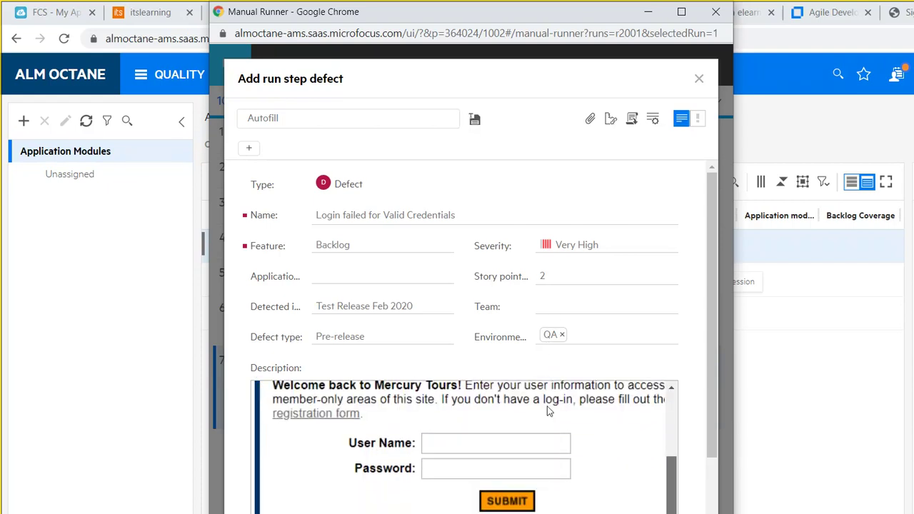
scroll(571, 414, "down", 3)
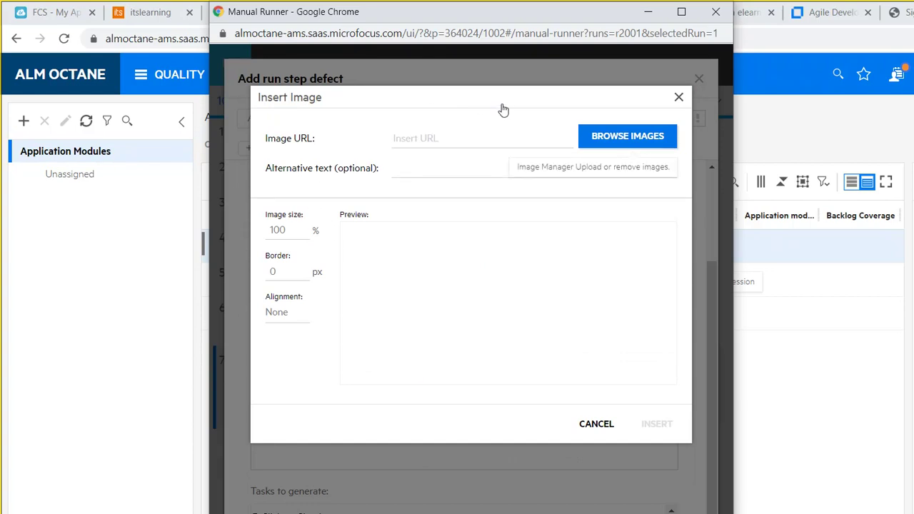
left_click(544, 81)
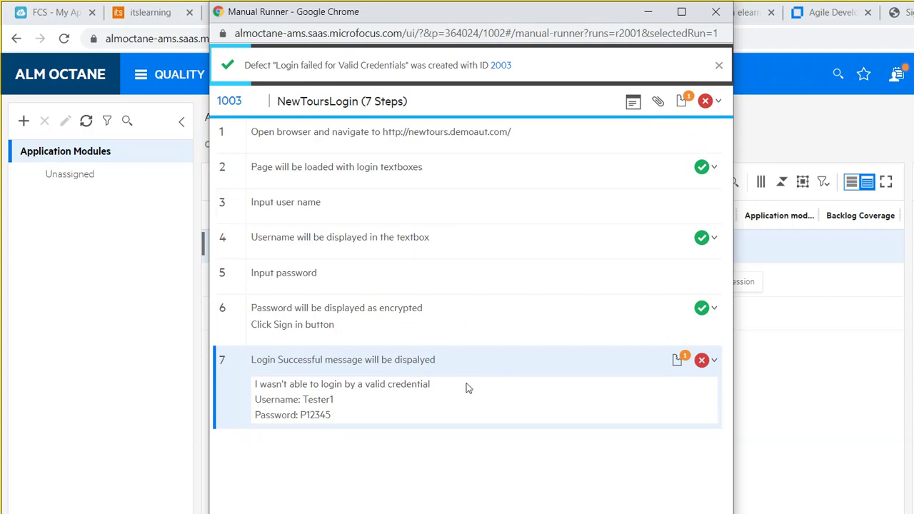
Close the Manual Runner and open test 1001 Positive Login from the Tests grid.
left_click(376, 478)
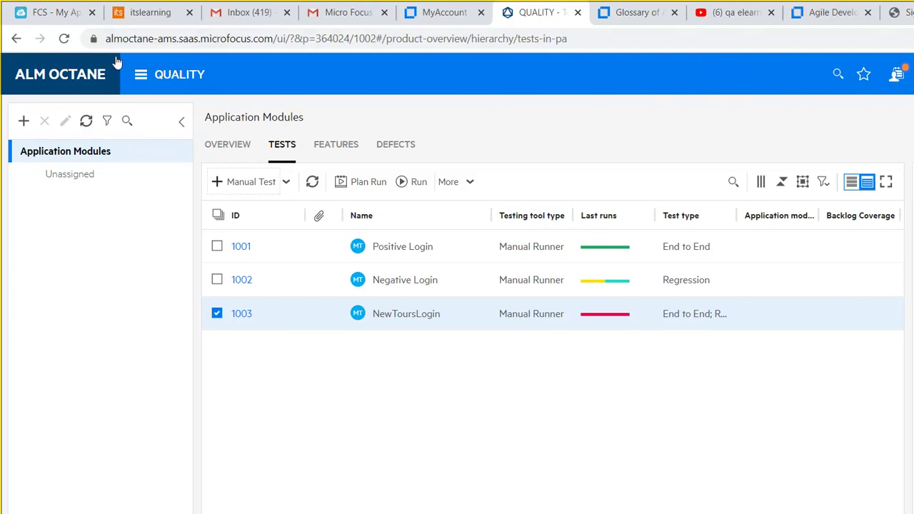
left_click(141, 74)
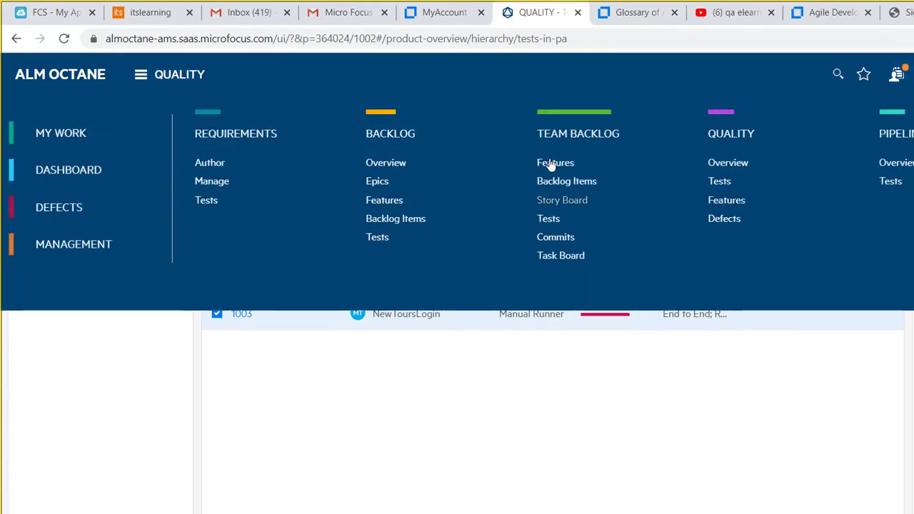
left_click(583, 149)
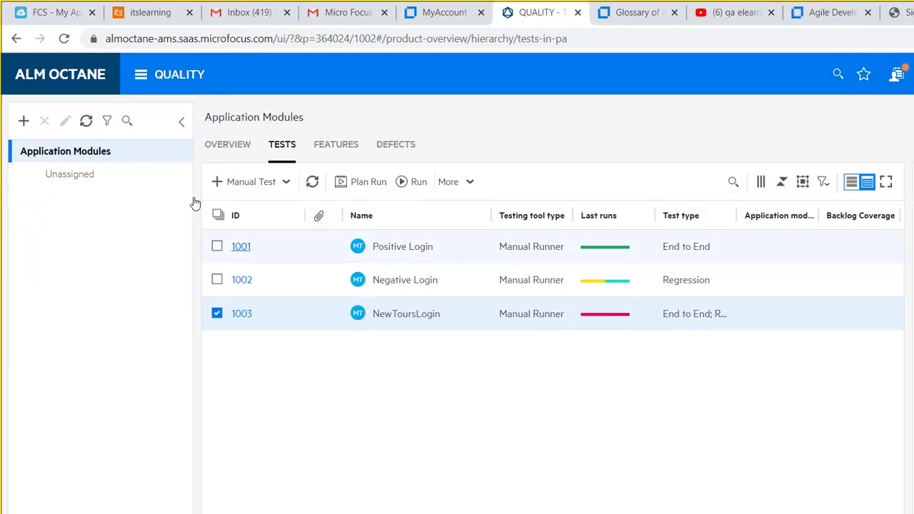
left_click(240, 247)
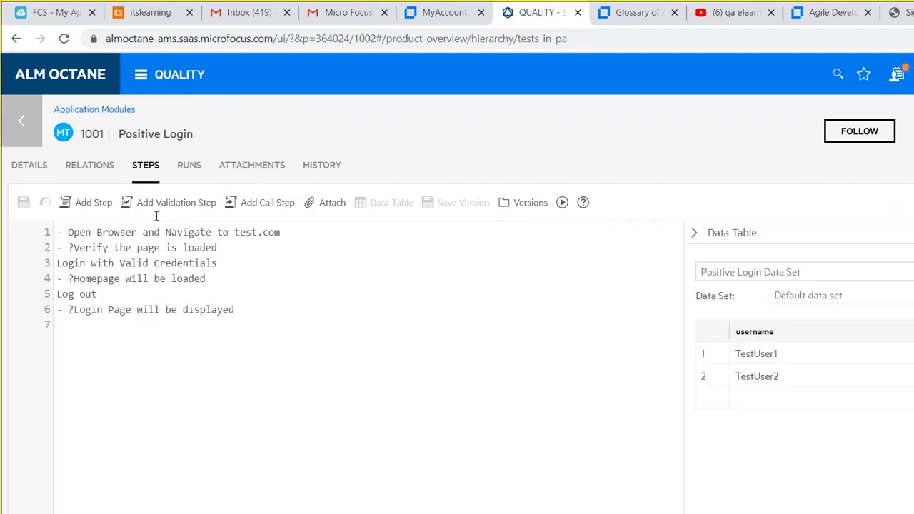
Return to NewToursLogin's runs and open the report of failed run 2001.
left_click(17, 109)
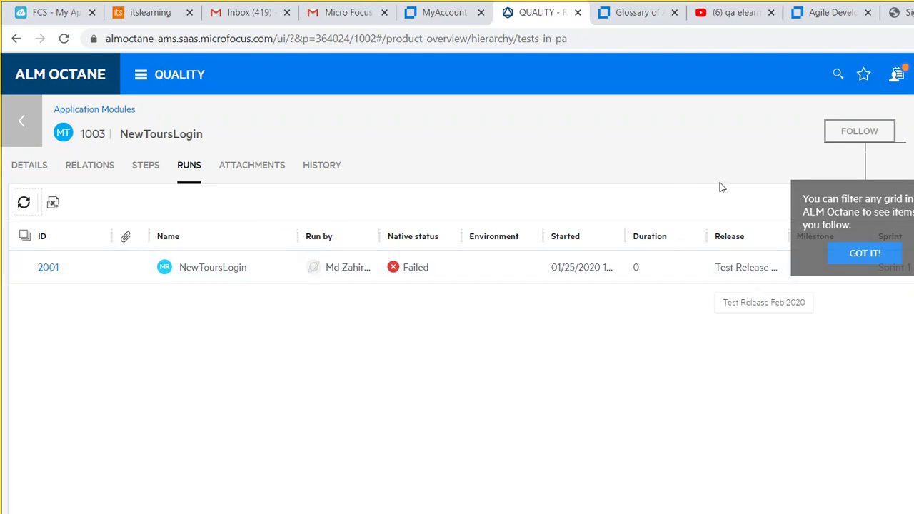
left_click(690, 206)
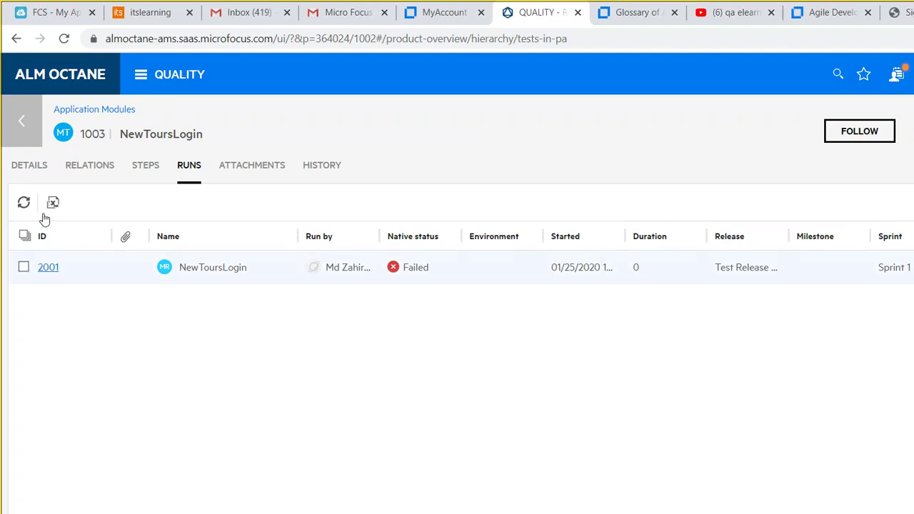
left_click(48, 268)
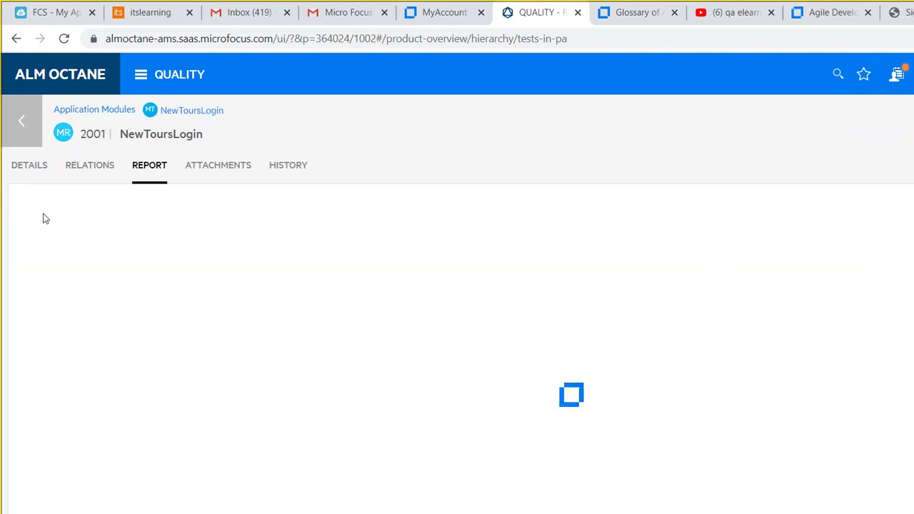
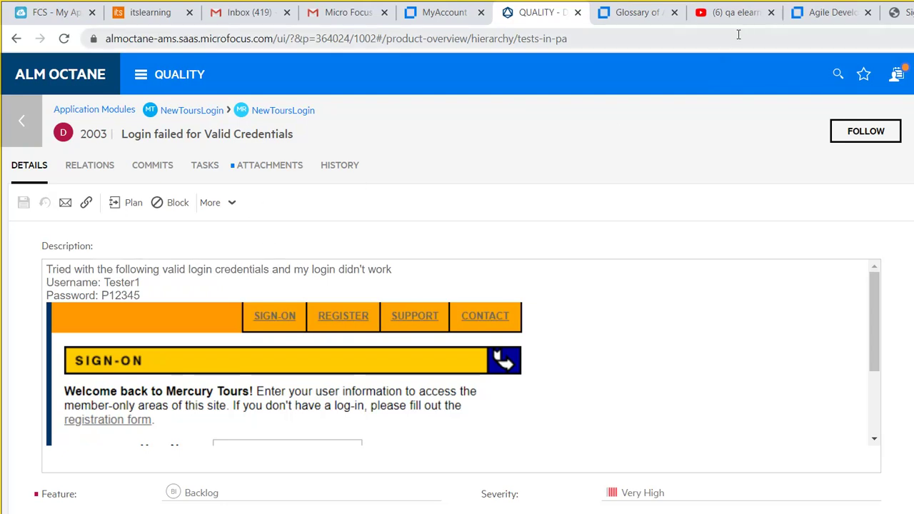
Open a new Chrome tab beside the ALM Octane defect page.
key("ctrl+t")
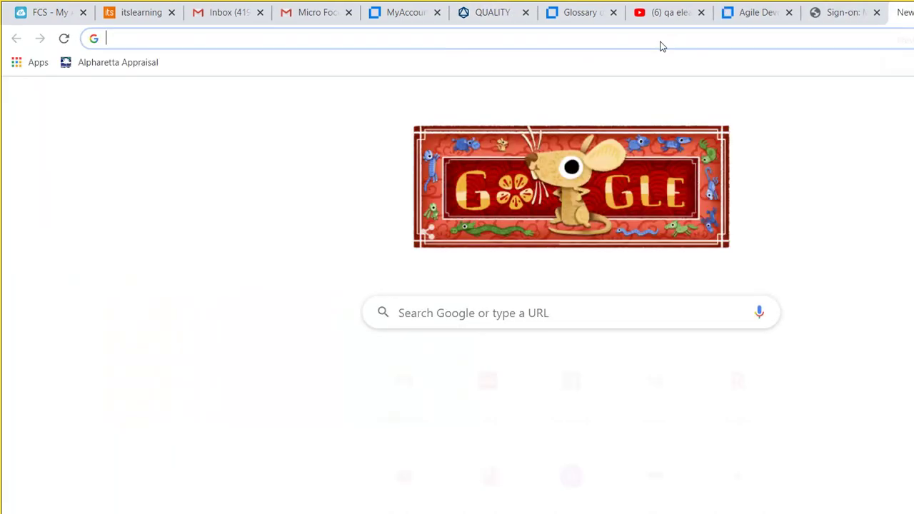
Google 'how to write test cases in ALM octane' and scroll down to the video results.
type("how ")
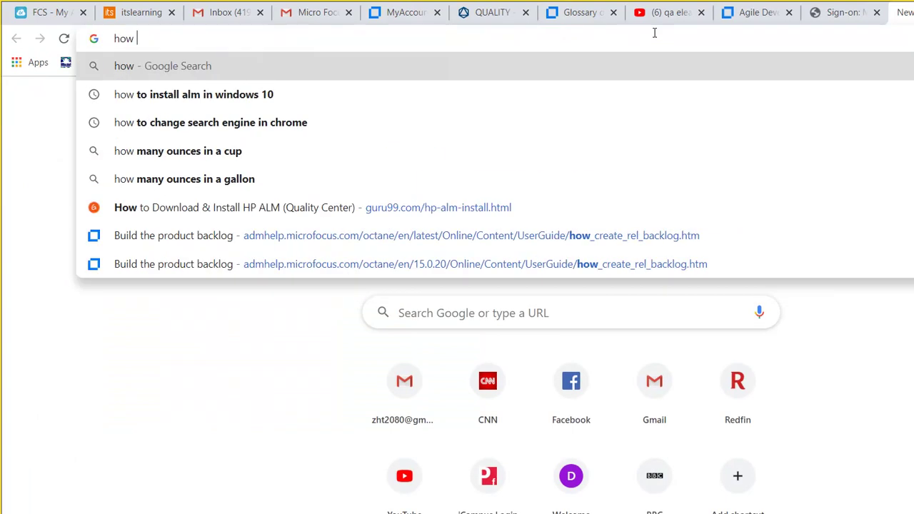
type("to write ")
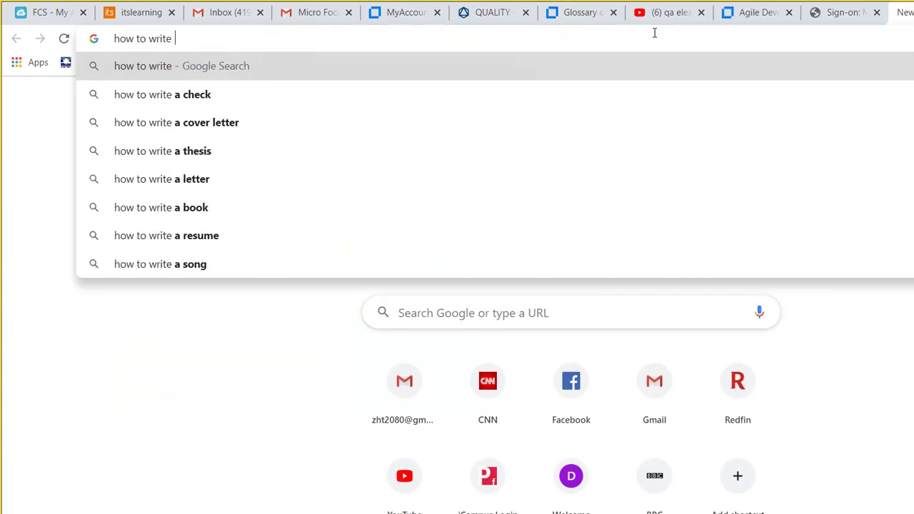
type("test cases ")
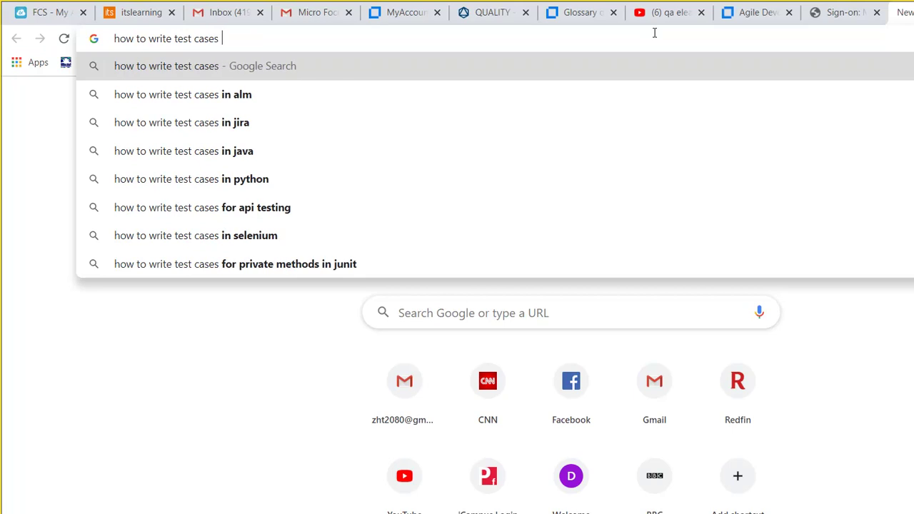
type("in ALM octane")
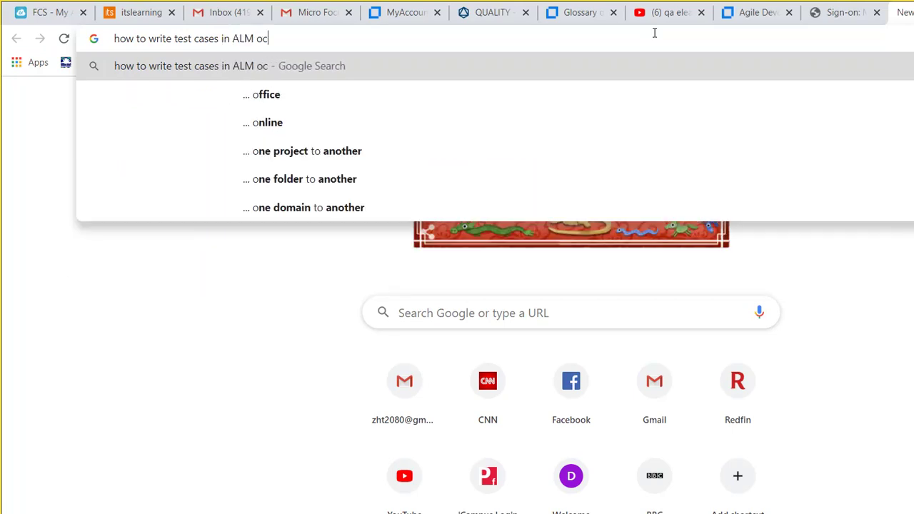
key("Return")
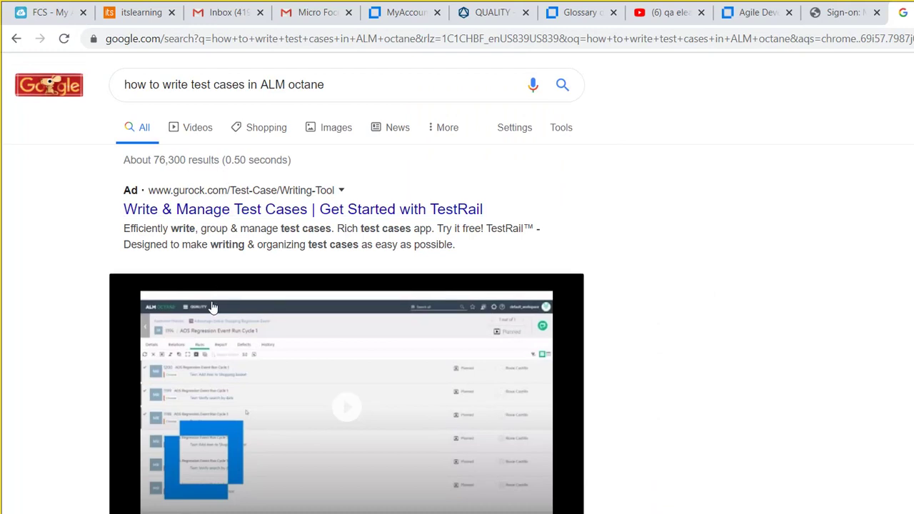
scroll(909, 72, "down", 8)
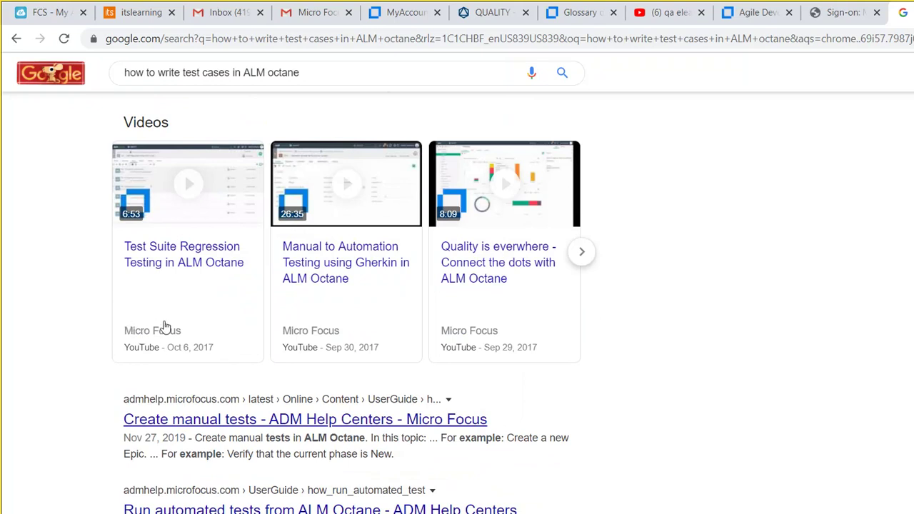
Search 'How to create a release in ALM octane' and open the 'Set up a release' help article.
triple_click(254, 72)
type("How ")
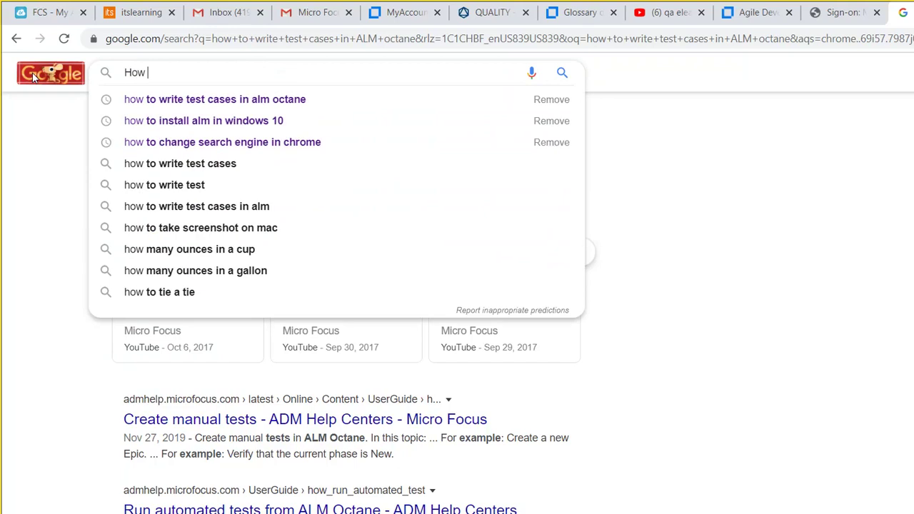
type("to create ")
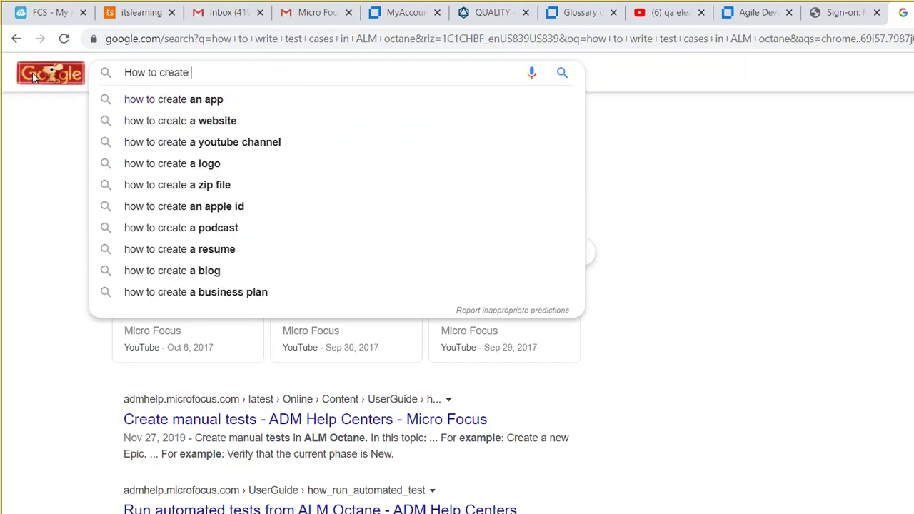
type("a release ")
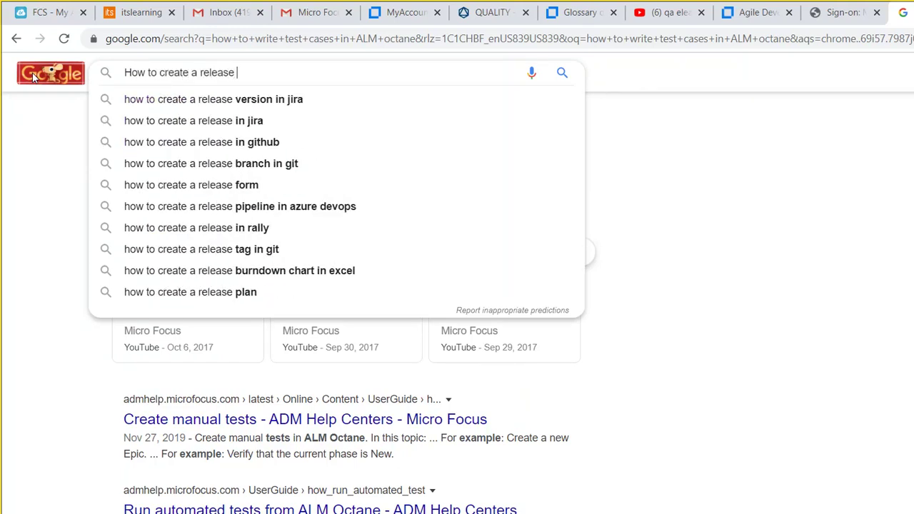
type("in ALM")
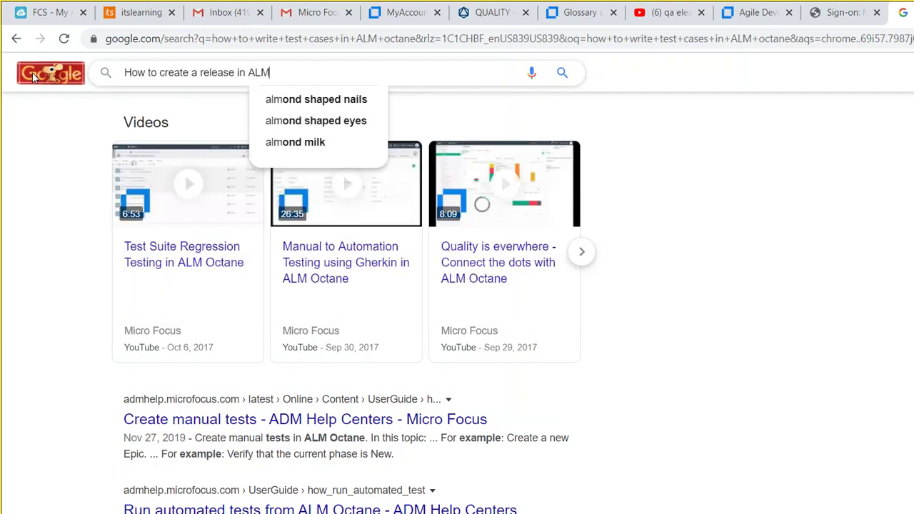
type(" octane")
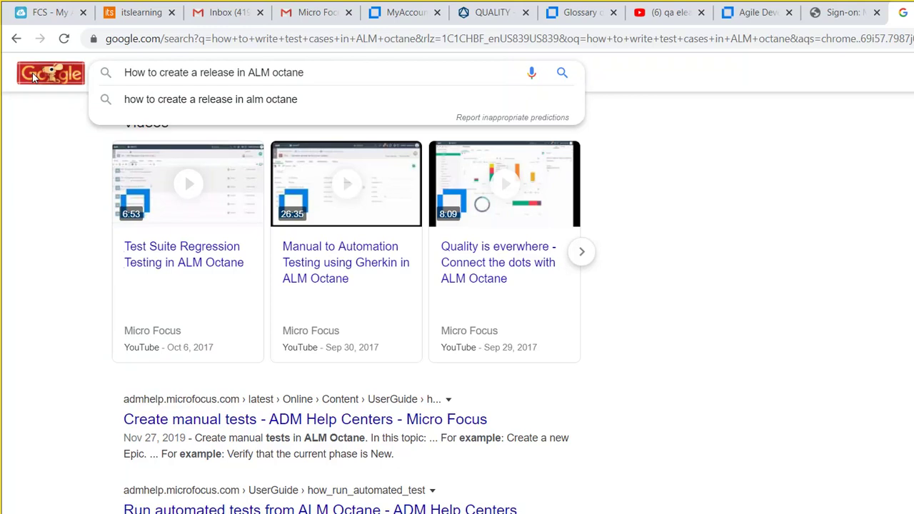
key("Return")
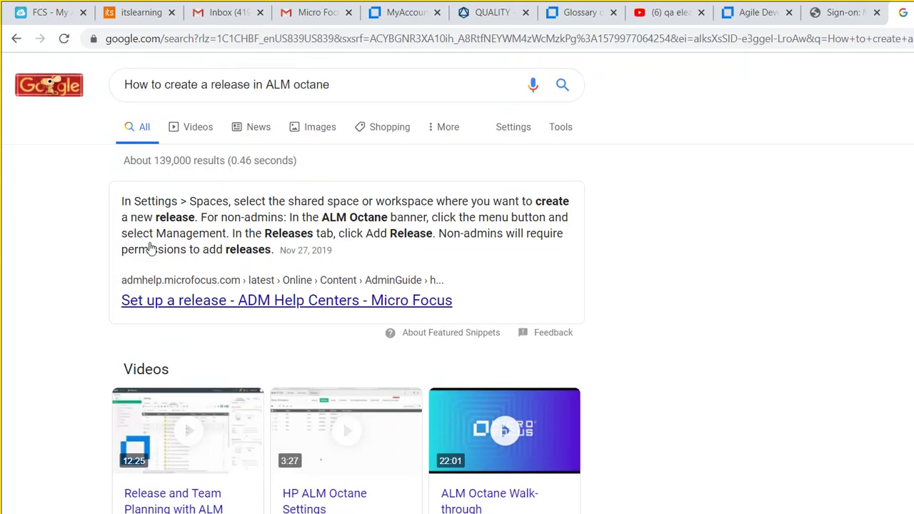
left_click(154, 250)
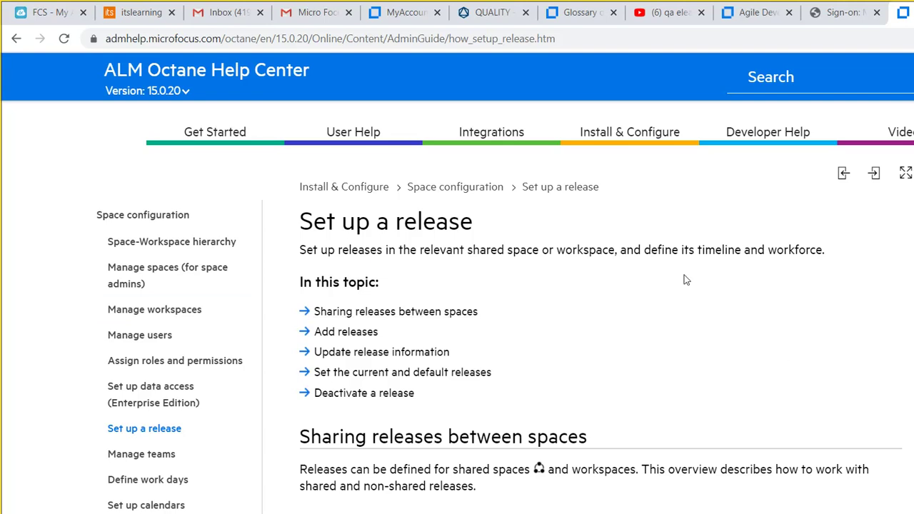
Switch back to defect 2003 'Login failed for Valid Credentials' in ALM Octane.
left_click(493, 13)
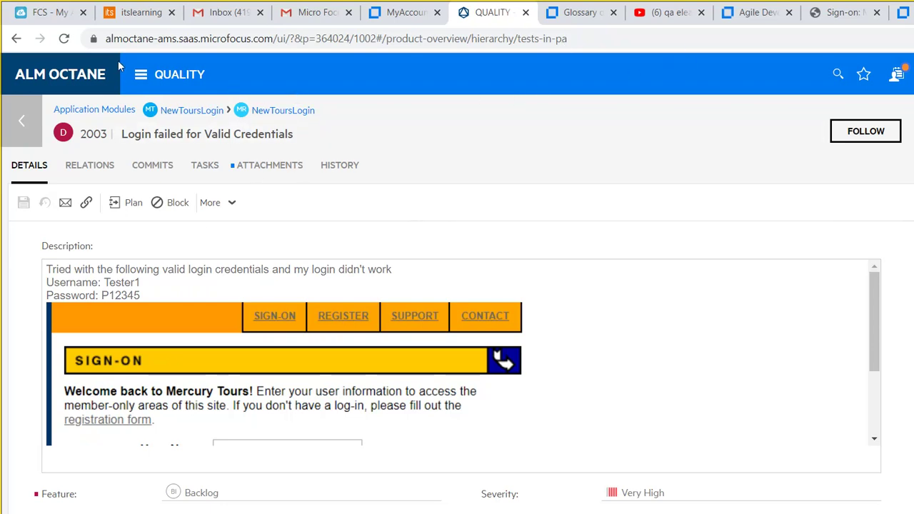
Go to Team Backlog Tests and select all three tests, 1001–1003, to run them.
left_click(141, 74)
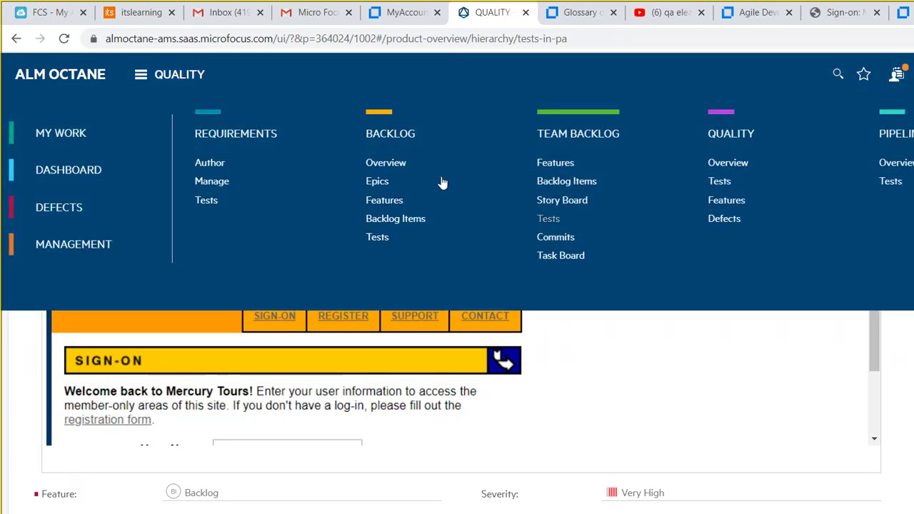
left_click(548, 218)
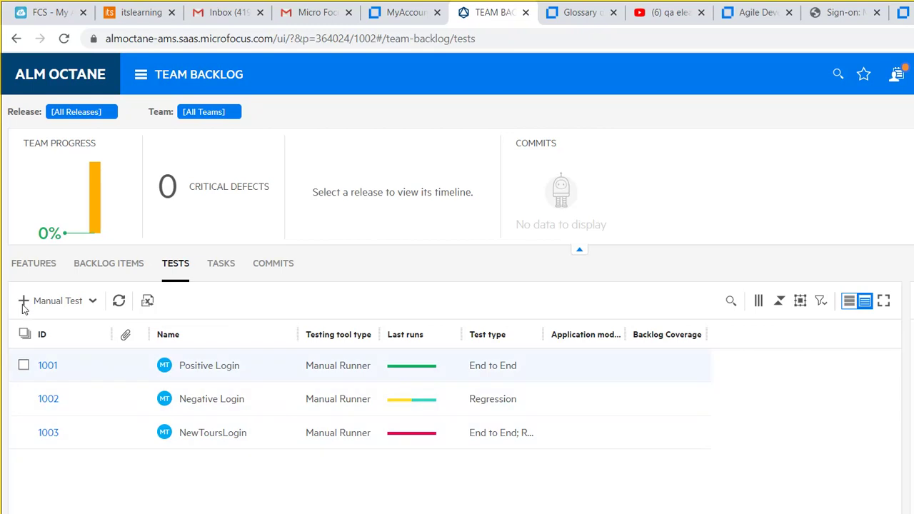
left_click(24, 364)
left_click(24, 333)
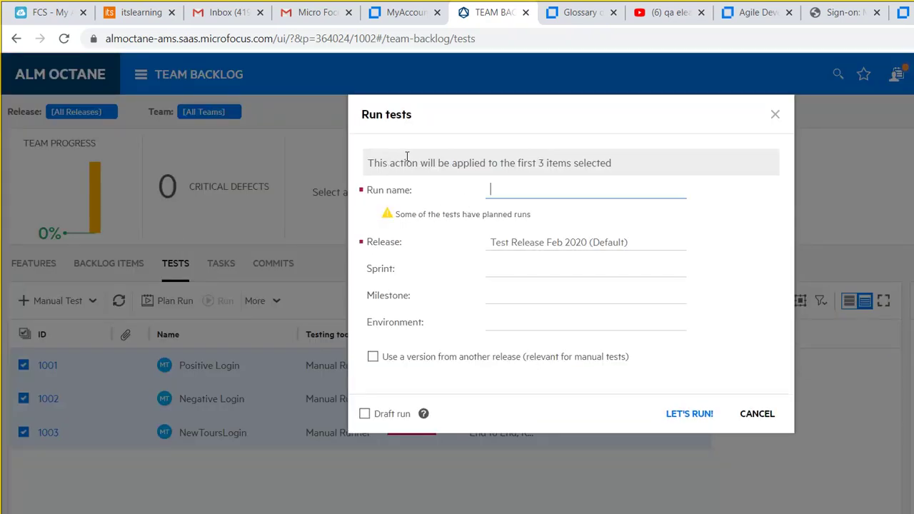
Name the run 'Regression Run 01/25/2020' and launch it in the manual runner.
type("Regression Run 01/25/2020")
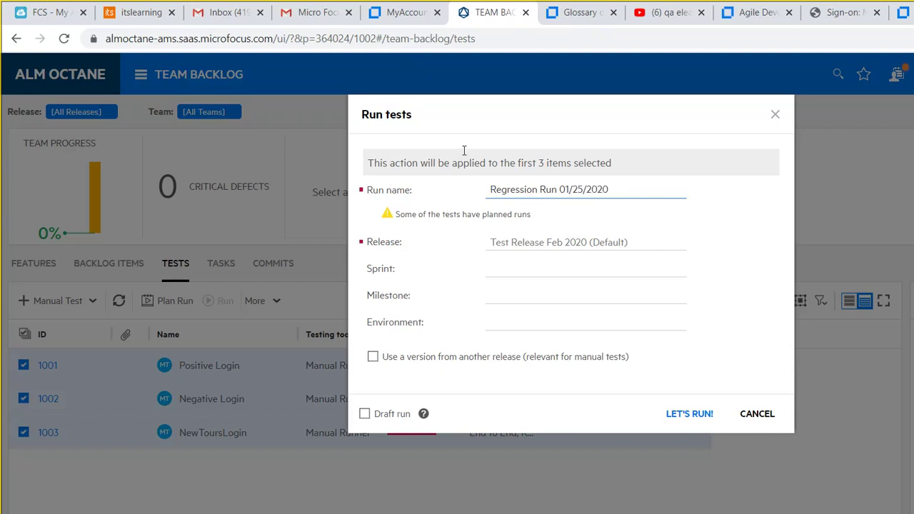
key("Return")
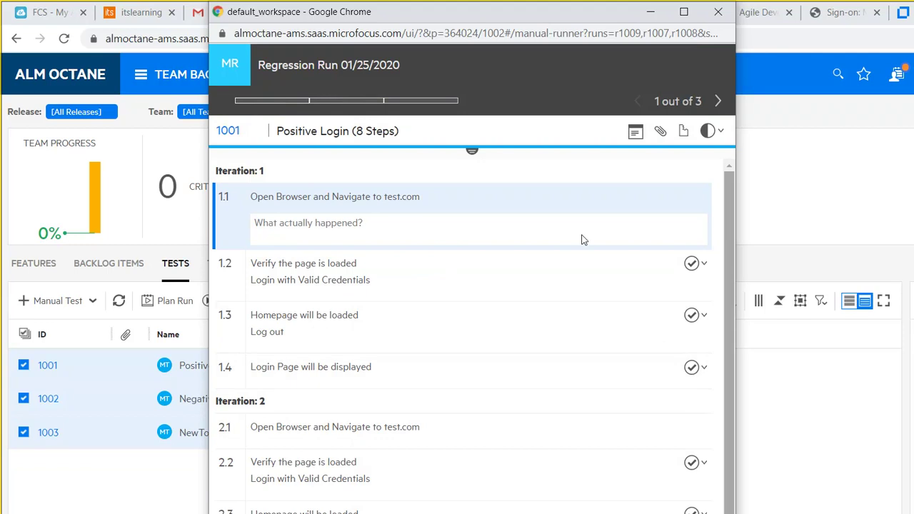
Advance the runner past Positive Login and Negative Login to test 3 of 3, NewToursLogin.
scroll(583, 269, "down", 1)
scroll(587, 209, "up", 1)
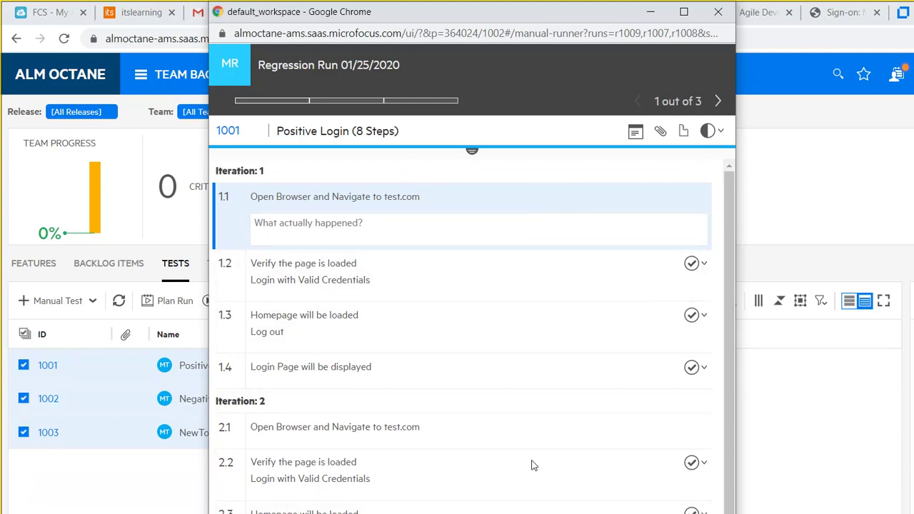
scroll(587, 444, "down", 1)
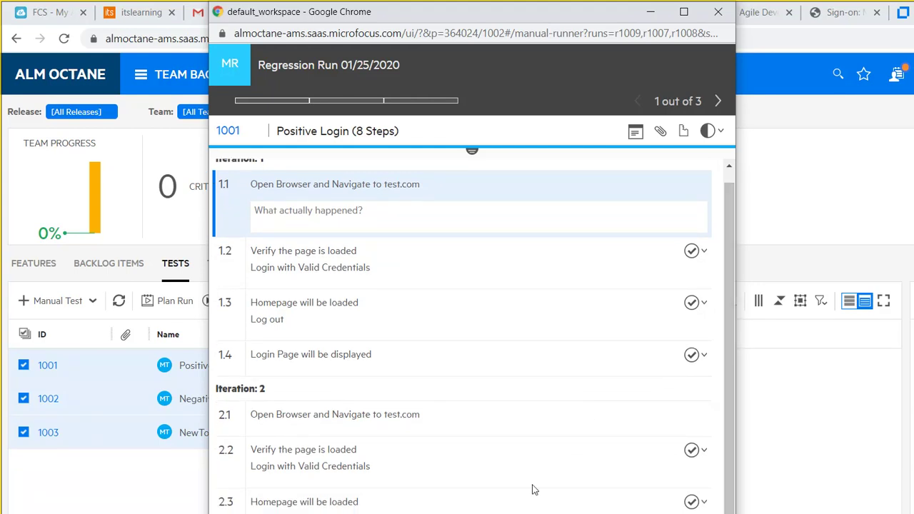
left_click(576, 79)
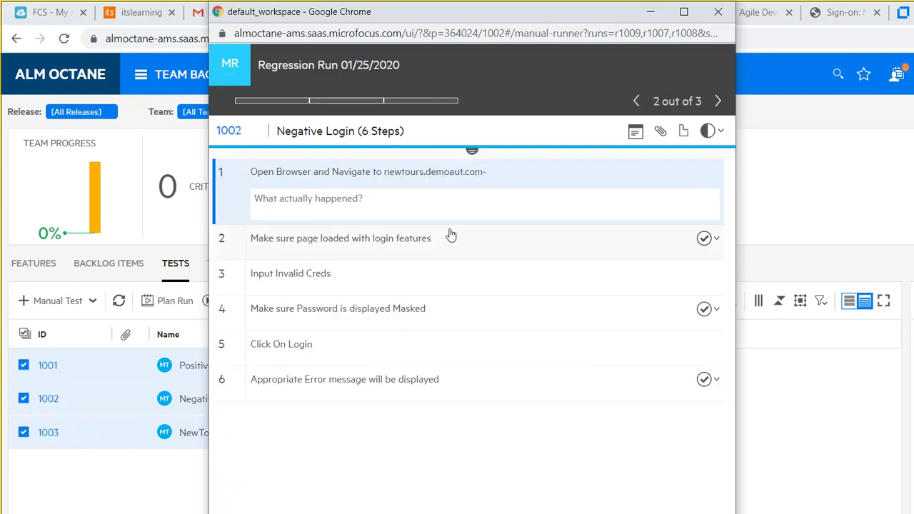
left_click(576, 85)
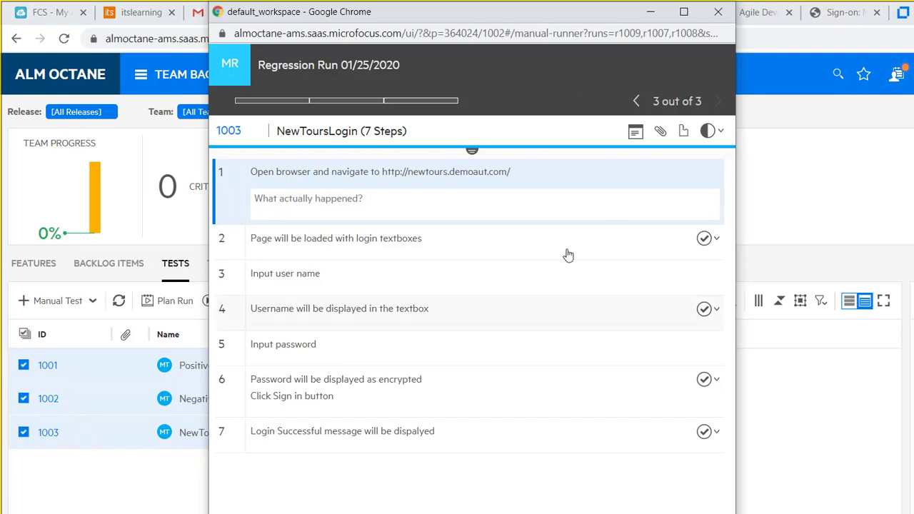
left_click(805, 495)
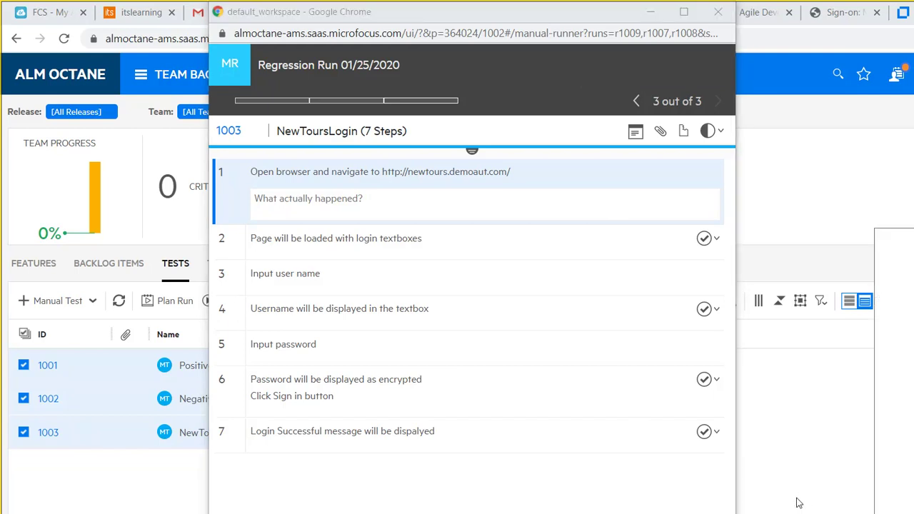